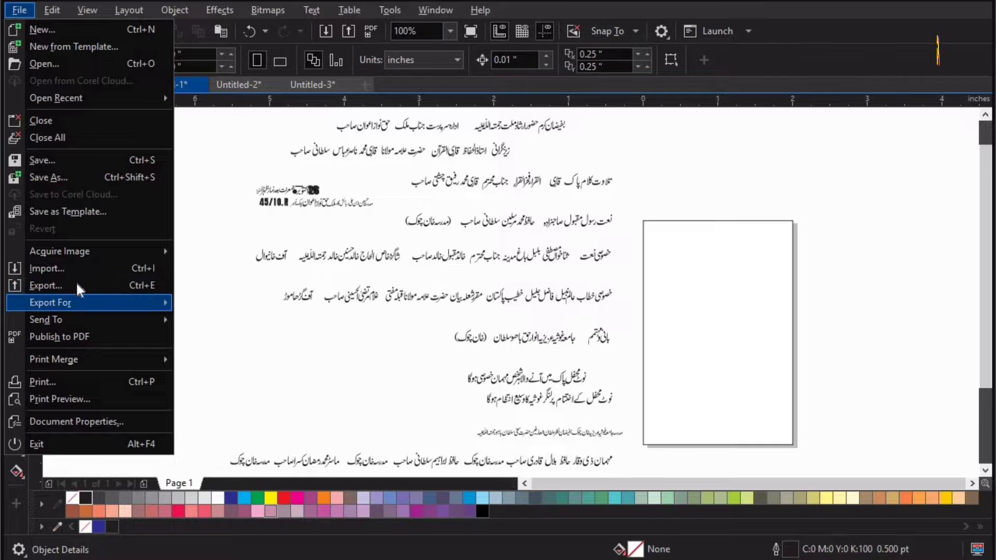
Import the WhatsApp_Image_2023-10-22_at_6.17.29_AM-removebg-preview portrait and place it beside the page.
{"action": "left_click", "coordinate": [68, 269]}
{"action": "scroll", "coordinate": [338, 257], "scroll_direction": "down", "scroll_amount": 3}
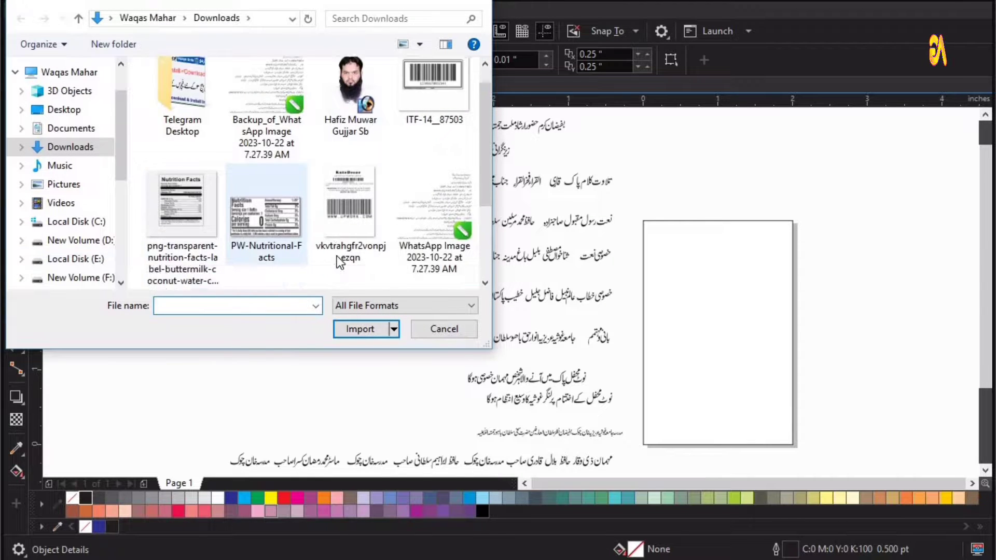
{"action": "left_click", "coordinate": [340, 241]}
{"action": "left_click", "coordinate": [362, 365]}
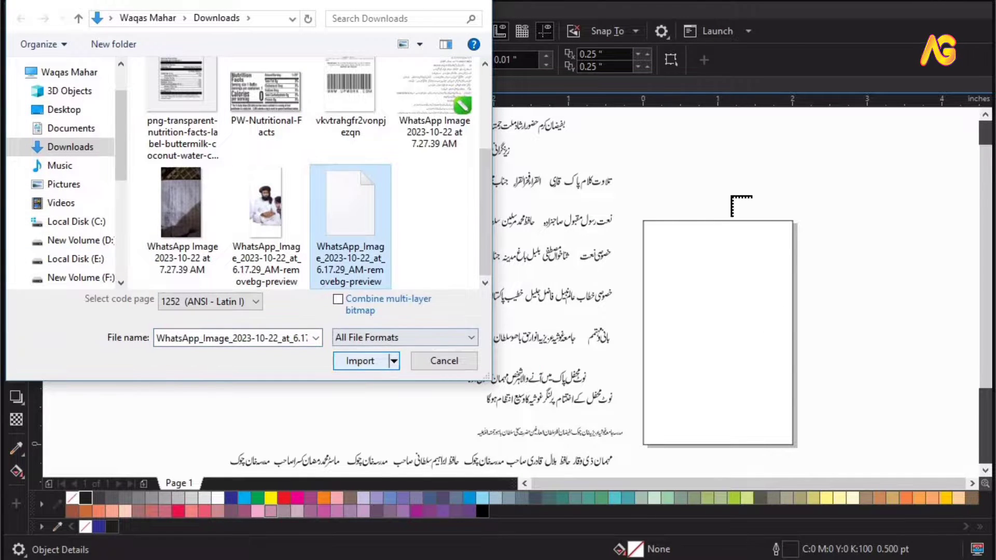
{"action": "left_click_drag", "start_coordinate": [632, 157], "coordinate": [906, 437]}
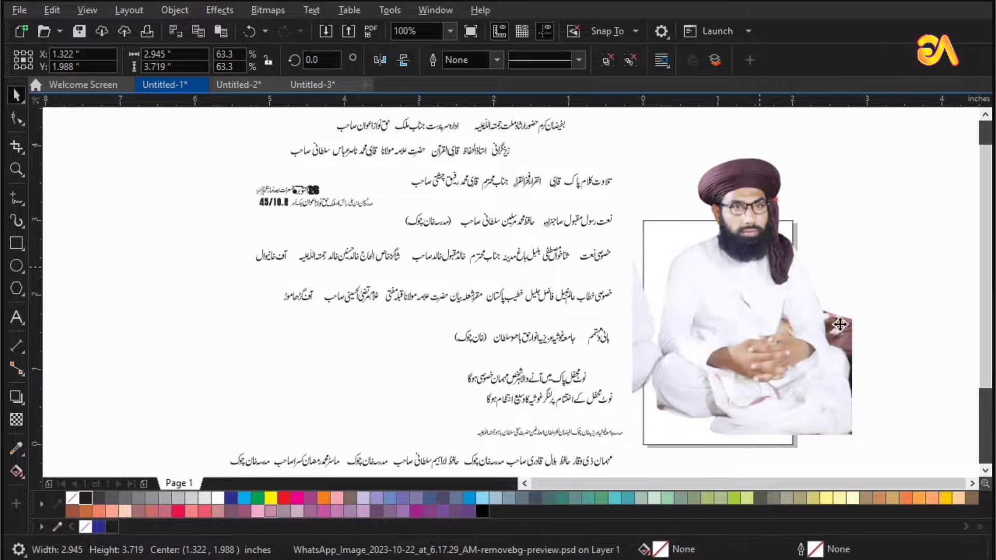
Move the imported portrait down to sit just below the page frame.
{"action": "left_click_drag", "start_coordinate": [836, 327], "coordinate": [885, 338]}
{"action": "scroll", "coordinate": [921, 342], "scroll_direction": "down", "scroll_amount": 1}
{"action": "key", "text": "F2"}
{"action": "left_click_drag", "start_coordinate": [779, 236], "coordinate": [993, 448]}
{"action": "left_click_drag", "start_coordinate": [516, 358], "coordinate": [659, 314]}
{"action": "left_click", "coordinate": [627, 62]}
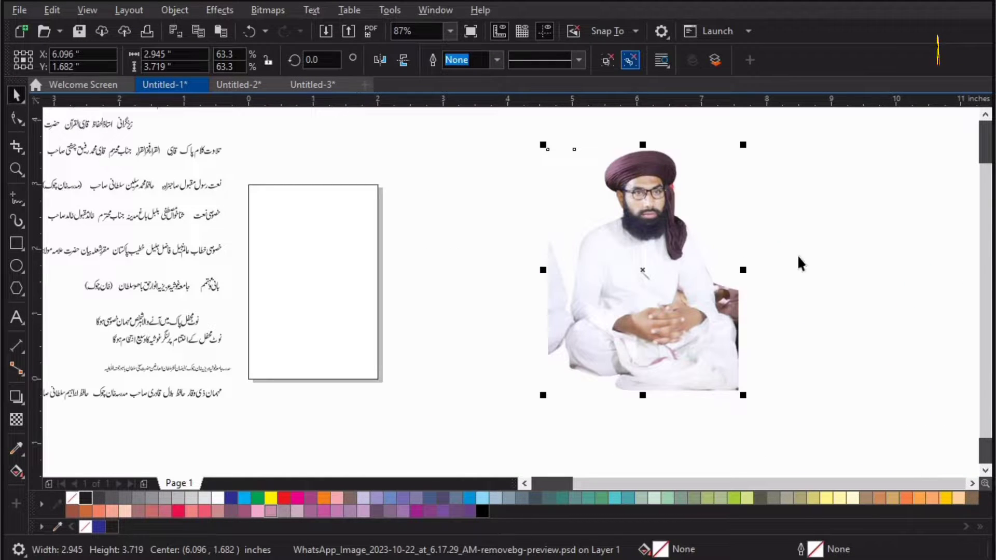
{"action": "left_click", "coordinate": [798, 254]}
{"action": "left_click_drag", "start_coordinate": [652, 249], "coordinate": [525, 341]}
{"action": "left_click", "coordinate": [640, 346]}
{"action": "key", "text": "Delete"}
{"action": "left_click_drag", "start_coordinate": [525, 340], "coordinate": [301, 467]}
{"action": "left_click", "coordinate": [478, 328]}
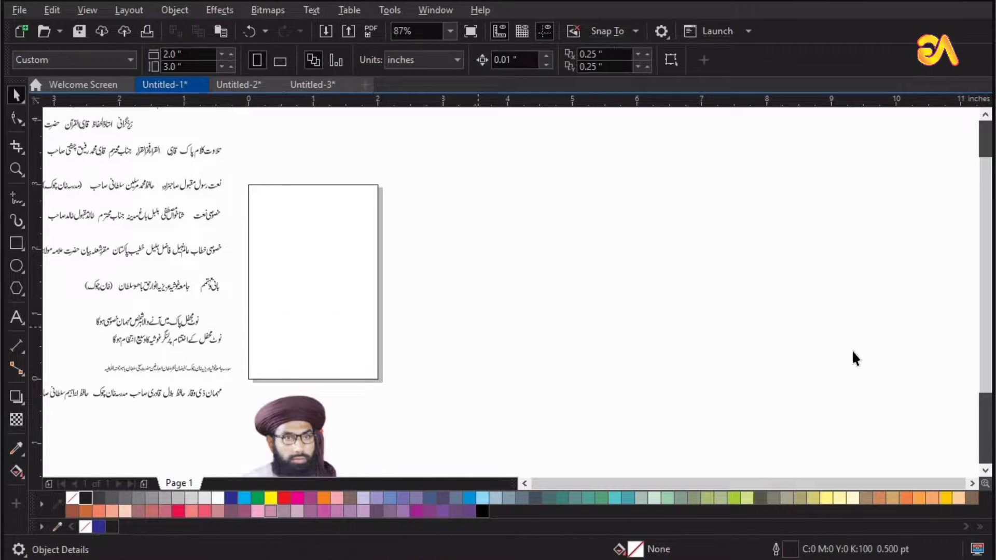
Bring the blurred colorful background bitmap over onto the lower half of the page frame.
{"action": "key", "text": "F4"}
{"action": "left_click_drag", "start_coordinate": [896, 372], "coordinate": [526, 382]}
{"action": "key", "text": "F2"}
{"action": "left_click_drag", "start_coordinate": [659, 219], "coordinate": [231, 468]}
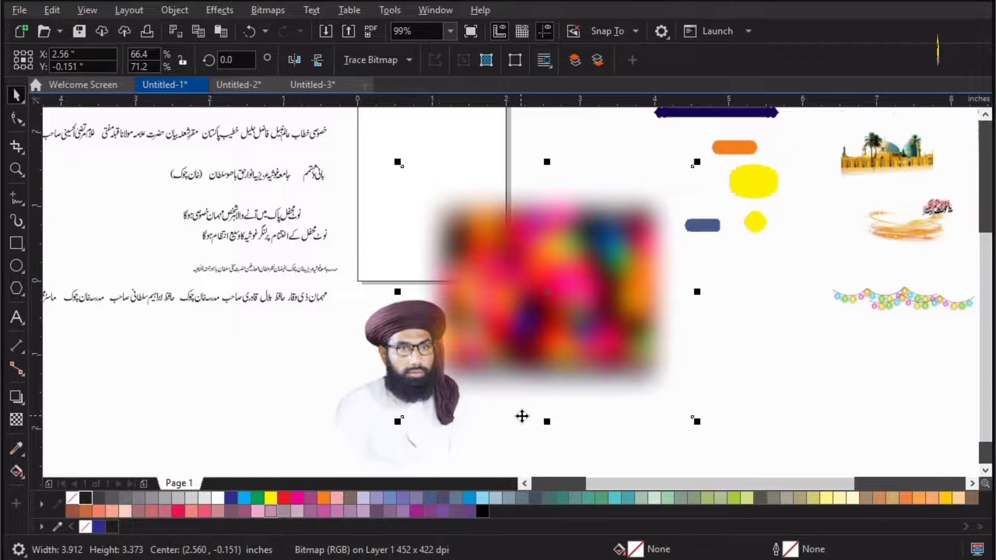
{"action": "scroll", "coordinate": [522, 417], "scroll_direction": "down", "scroll_amount": 2}
{"action": "key", "text": "F2"}
{"action": "left_click_drag", "start_coordinate": [667, 280], "coordinate": [399, 431]}
{"action": "key", "text": "Escape"}
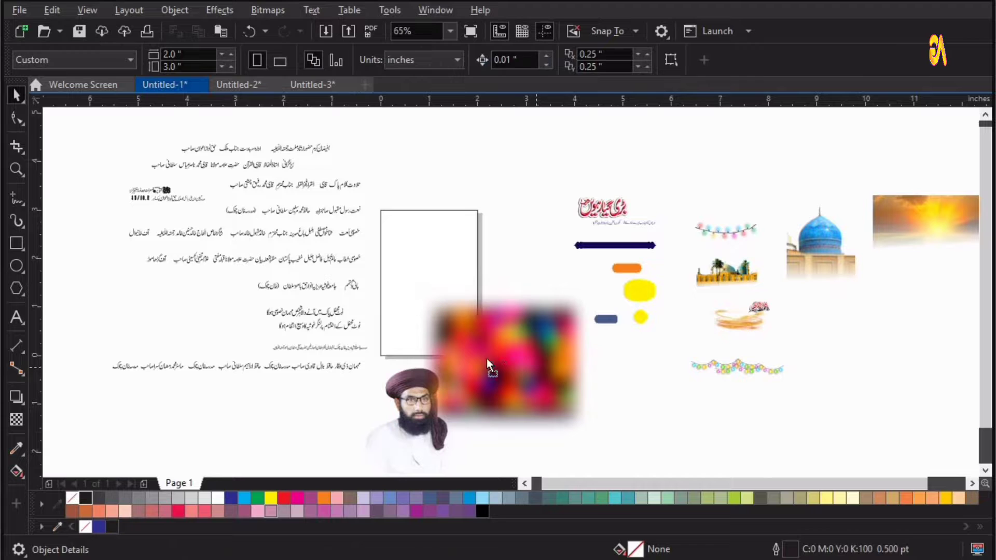
{"action": "left_click_drag", "start_coordinate": [487, 359], "coordinate": [409, 357]}
{"action": "key", "text": "Escape"}
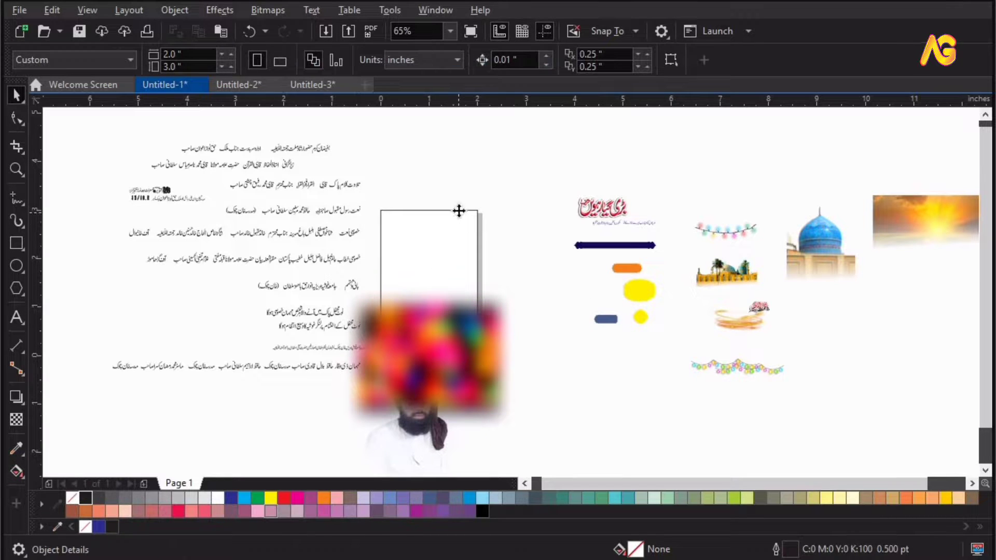
Fill the page rectangle with white and shift the blurred bitmap slightly higher on the page.
{"action": "left_click", "coordinate": [459, 211]}
{"action": "left_click", "coordinate": [222, 499]}
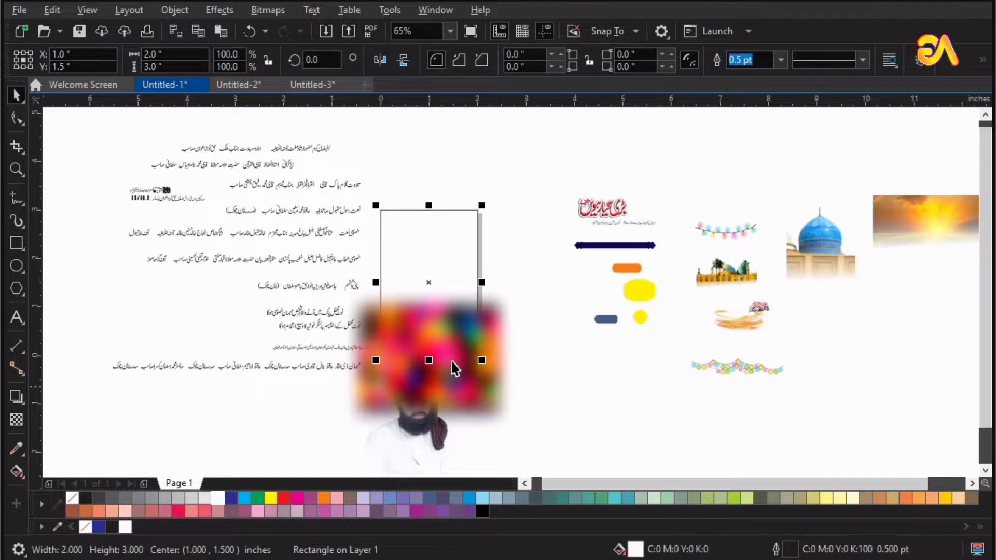
{"action": "left_click", "coordinate": [459, 363]}
{"action": "left_click_drag", "start_coordinate": [465, 357], "coordinate": [472, 362]}
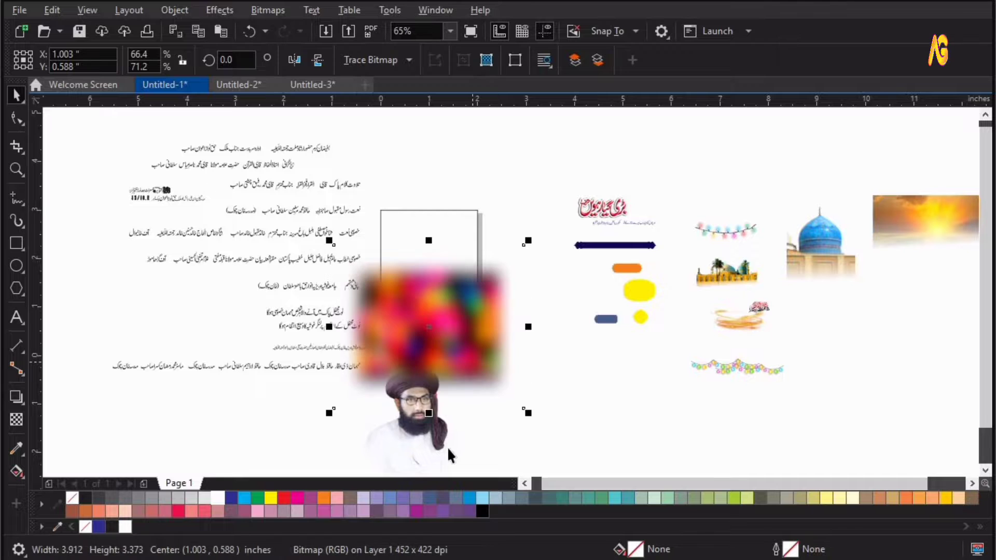
{"action": "left_click_drag", "start_coordinate": [441, 402], "coordinate": [442, 399]}
{"action": "left_click_drag", "start_coordinate": [404, 429], "coordinate": [649, 445]}
Drag the sunset landscape image onto the upper part of the page frame.
{"action": "left_click_drag", "start_coordinate": [933, 220], "coordinate": [419, 236]}
{"action": "key", "text": "F2"}
{"action": "left_click", "coordinate": [505, 340]}
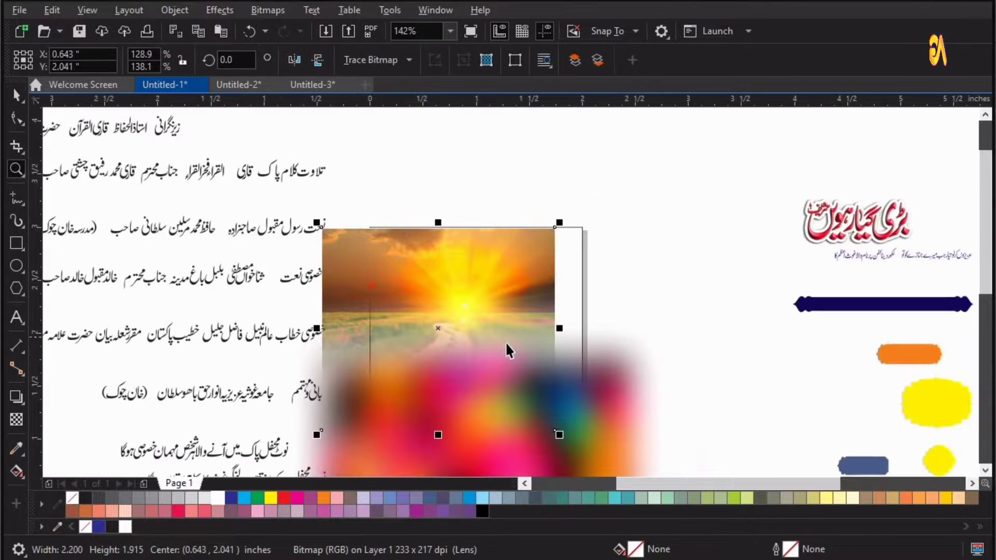
{"action": "mouse_move", "coordinate": [498, 272]}
{"action": "left_mouse_down"}
{"action": "mouse_move", "coordinate": [509, 253]}
{"action": "mouse_move", "coordinate": [512, 262]}
{"action": "left_mouse_up"}
{"action": "left_click_drag", "start_coordinate": [625, 438], "coordinate": [624, 435]}
{"action": "left_click", "coordinate": [625, 435], "text": "shift"}
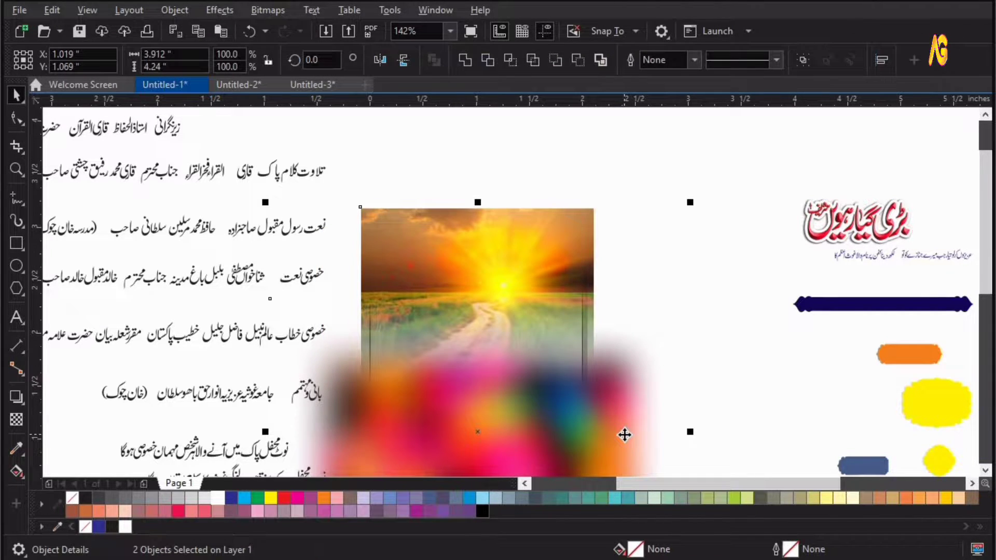
{"action": "left_click", "coordinate": [209, 127]}
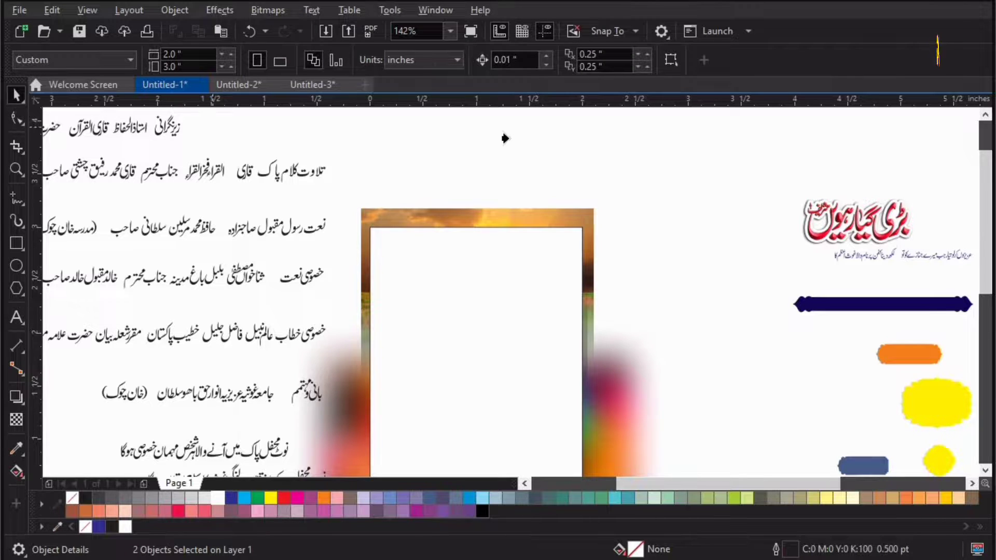
{"action": "left_click", "coordinate": [567, 337]}
{"action": "key", "text": "Escape"}
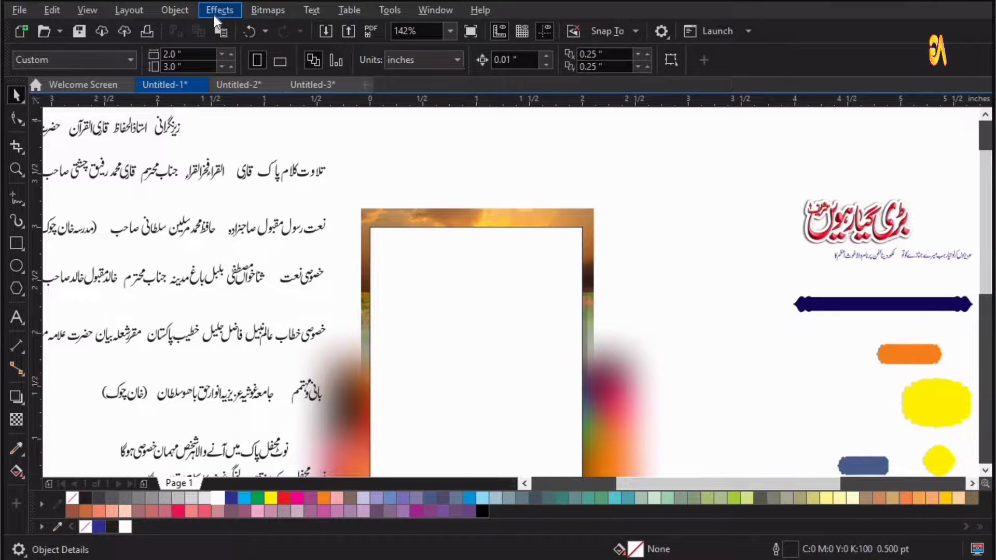
{"action": "left_click", "coordinate": [218, 11]}
{"action": "key", "text": "Left"}
{"action": "mouse_move", "coordinate": [293, 70]}
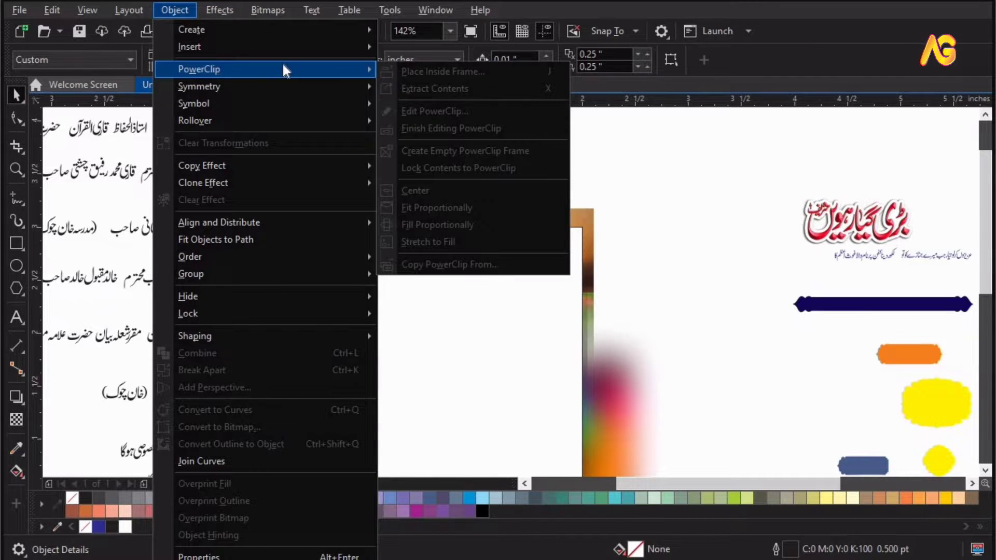
{"action": "left_click", "coordinate": [665, 202]}
{"action": "left_click_drag", "start_coordinate": [629, 387], "coordinate": [681, 371]}
{"action": "key", "text": "ctrl+z"}
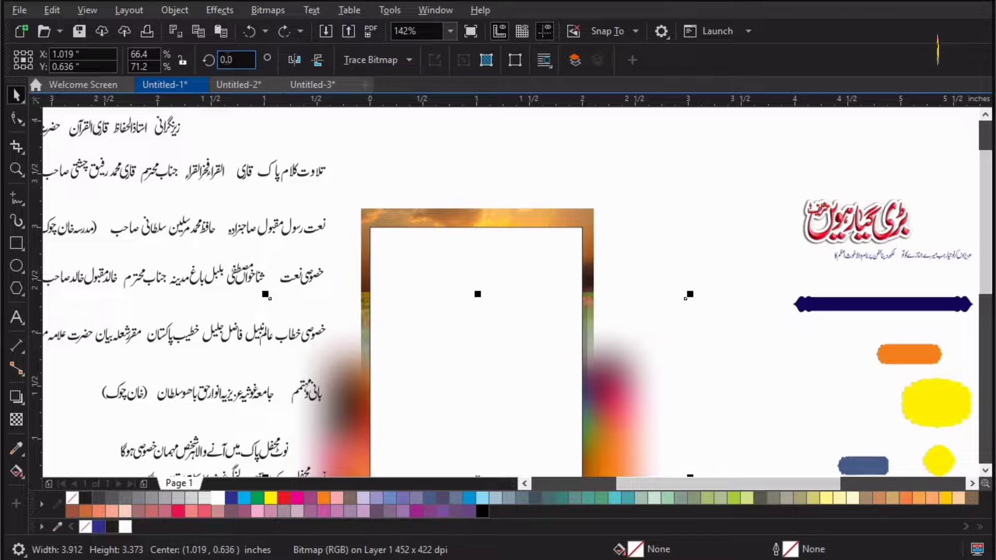
Place the blurred bitmap and sunset image inside the page rectangle using PowerClip Place Inside Frame.
{"action": "left_click", "coordinate": [173, 9]}
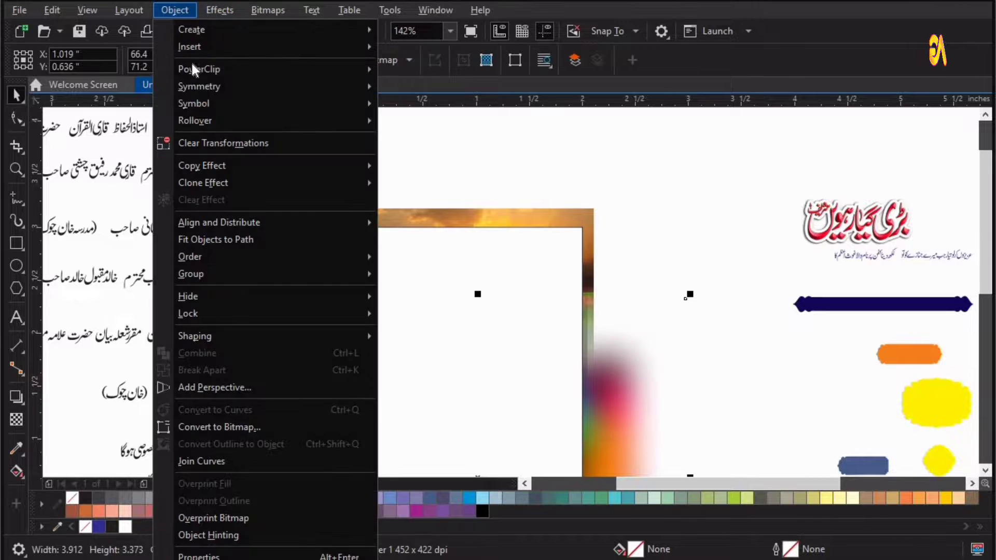
{"action": "mouse_move", "coordinate": [199, 73]}
{"action": "left_click", "coordinate": [441, 73]}
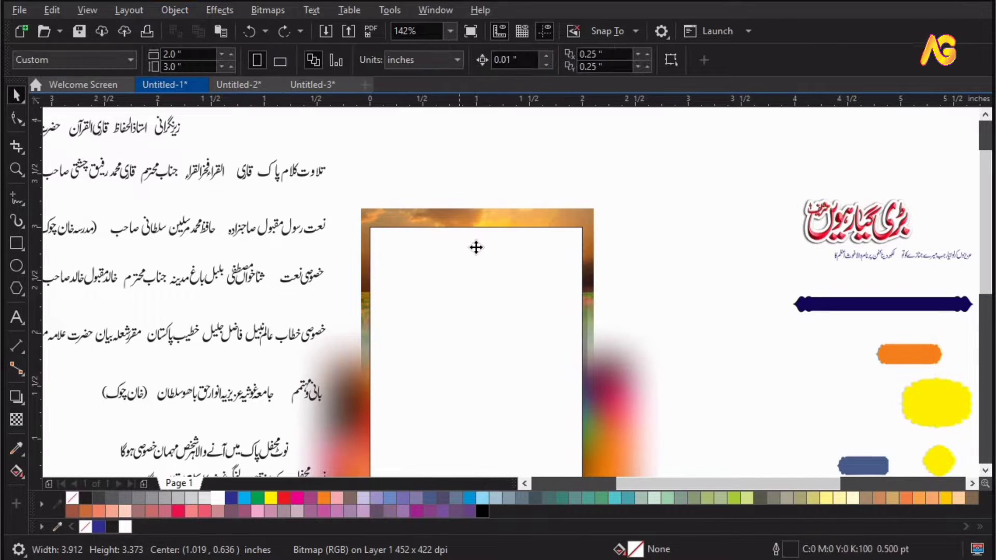
{"action": "left_click", "coordinate": [476, 248]}
{"action": "left_click", "coordinate": [534, 209]}
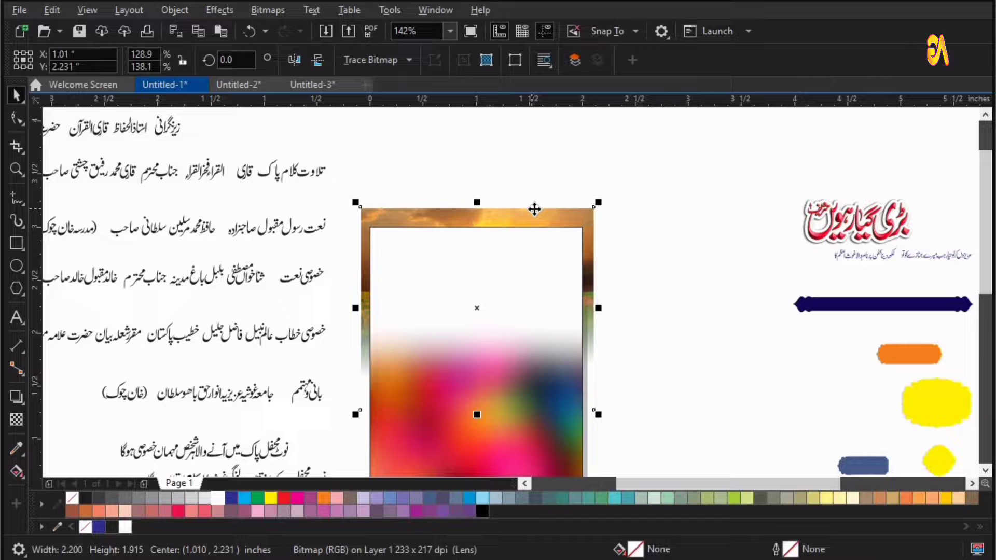
{"action": "left_click", "coordinate": [502, 309]}
{"action": "left_click", "coordinate": [664, 209]}
{"action": "left_click", "coordinate": [528, 311]}
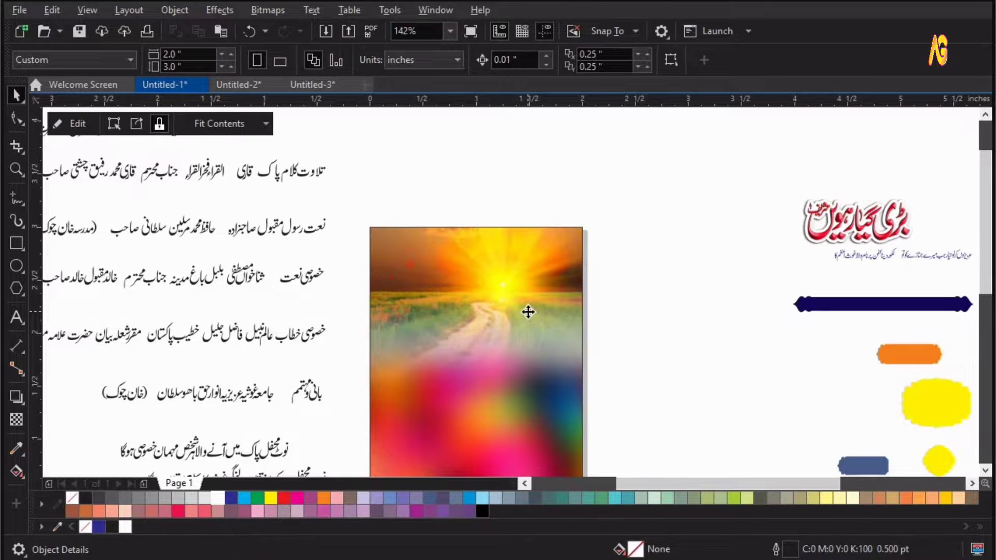
Edit the PowerClip contents, send the sunset image back one in the stacking order, and finish editing.
{"action": "double_click", "coordinate": [529, 312]}
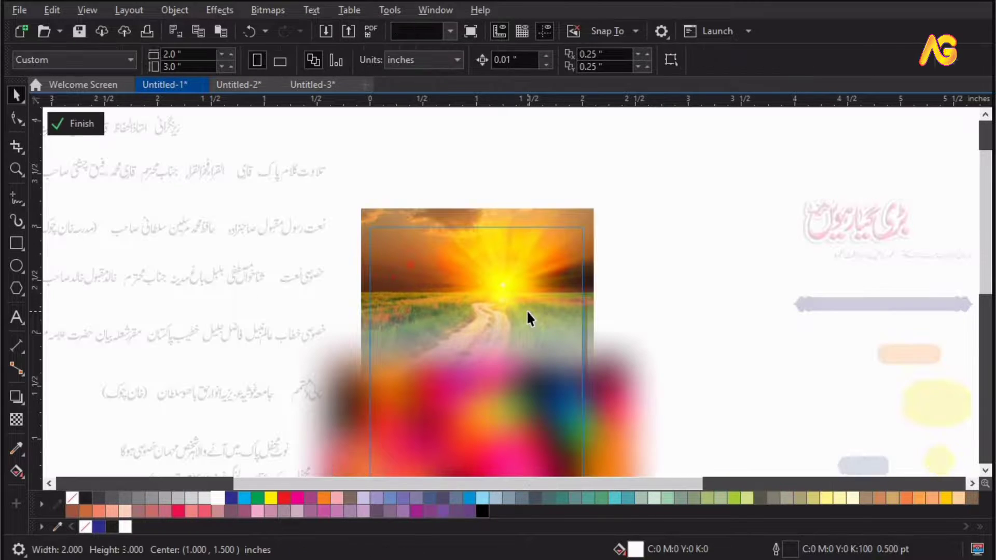
{"action": "left_click", "coordinate": [549, 216]}
{"action": "right_click", "coordinate": [550, 216]}
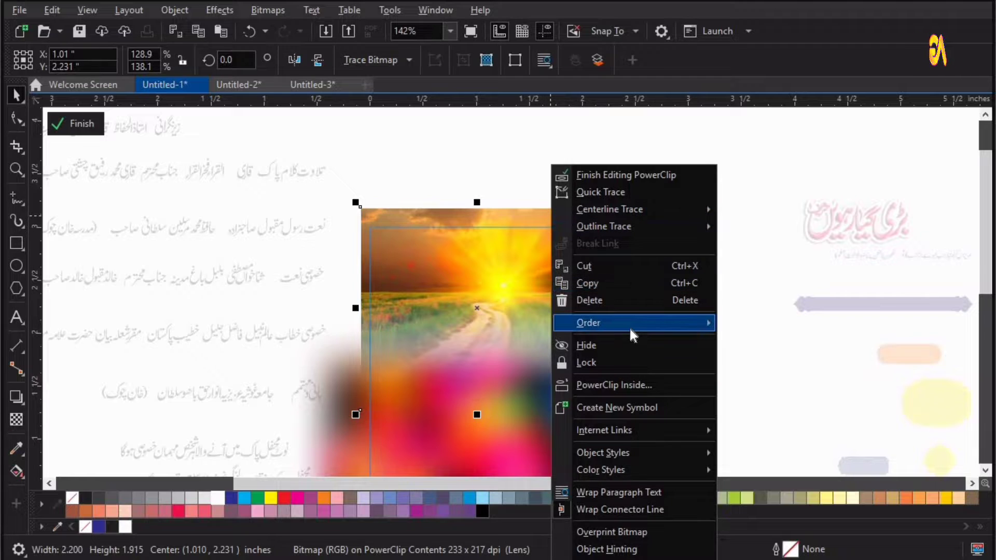
{"action": "mouse_move", "coordinate": [706, 332]}
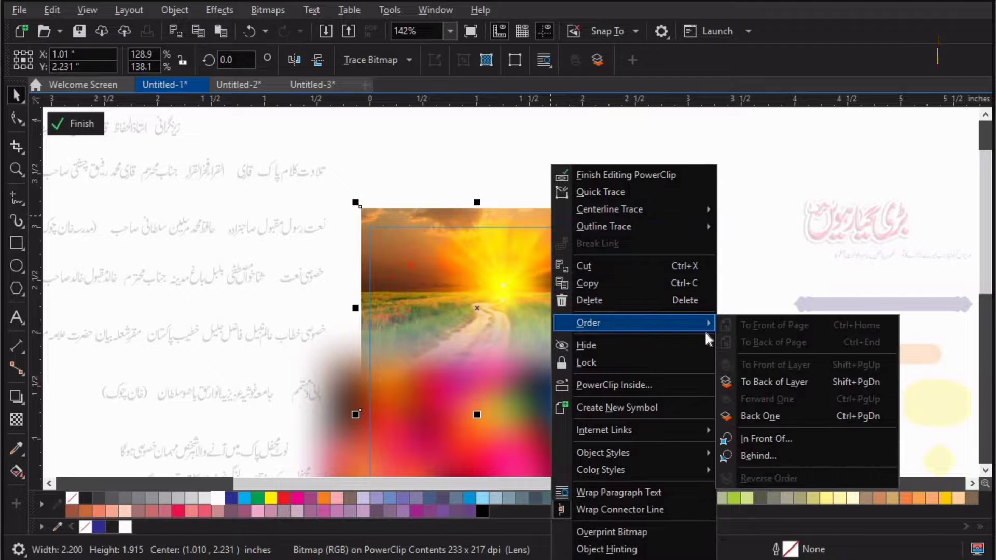
{"action": "left_click", "coordinate": [869, 416]}
{"action": "left_click", "coordinate": [590, 136]}
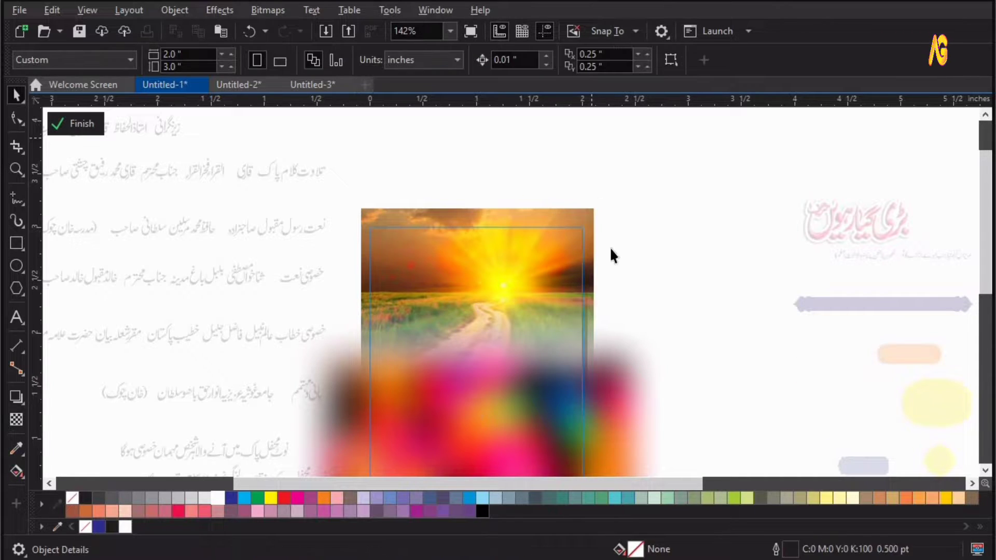
{"action": "key", "text": "F4"}
{"action": "left_click", "coordinate": [74, 125]}
Drag the string-lights bitmap onto the top of the PowerClip frame.
{"action": "key", "text": "F2"}
{"action": "left_click_drag", "start_coordinate": [333, 363], "coordinate": [897, 147]}
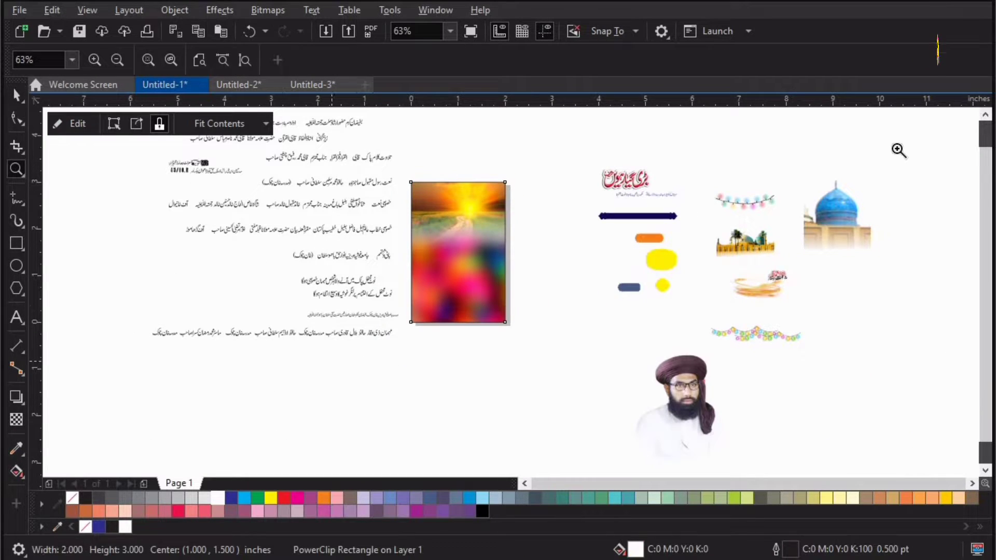
{"action": "left_click", "coordinate": [879, 270]}
{"action": "left_click_drag", "start_coordinate": [718, 207], "coordinate": [250, 198]}
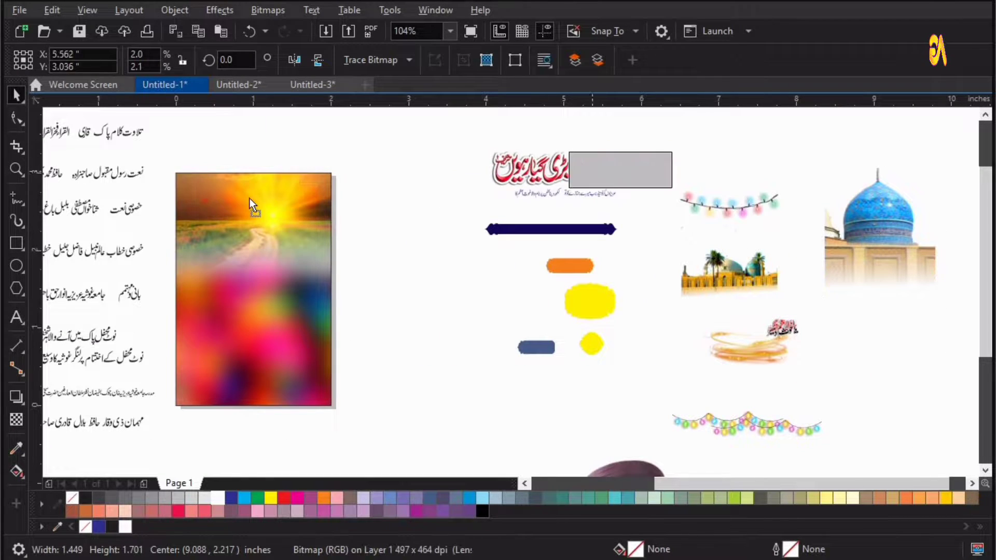
{"action": "key", "text": "F2"}
{"action": "left_click_drag", "start_coordinate": [143, 254], "coordinate": [408, 143]}
{"action": "left_click", "coordinate": [437, 393], "text": "shift"}
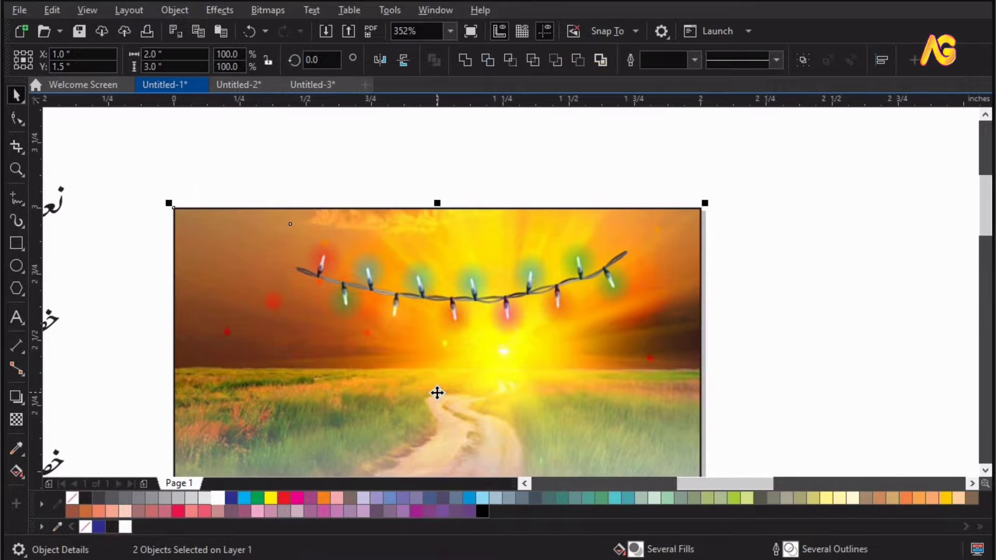
Align the string lights to the frame's horizontal center and top edge using Align and Distribute.
{"action": "left_click", "coordinate": [881, 60]}
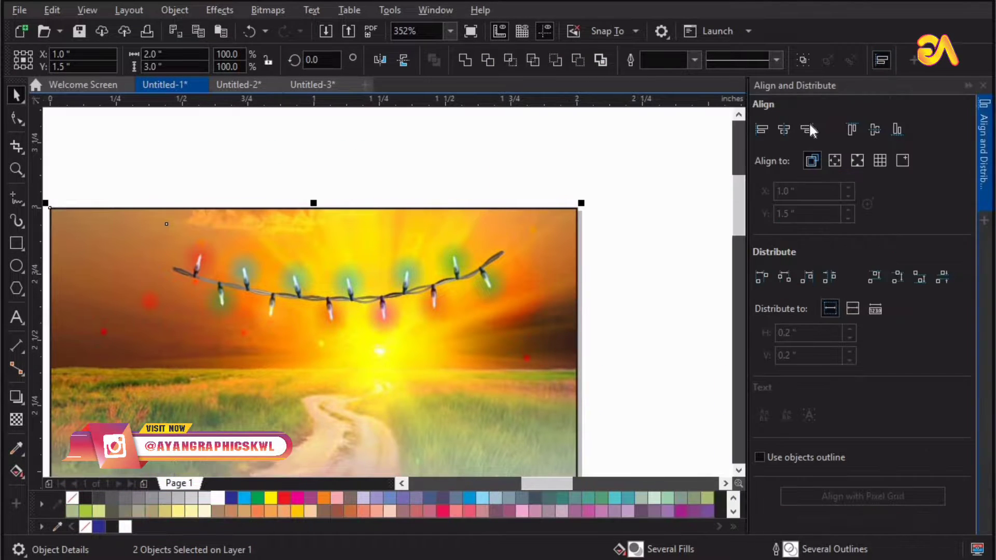
{"action": "left_click", "coordinate": [876, 129]}
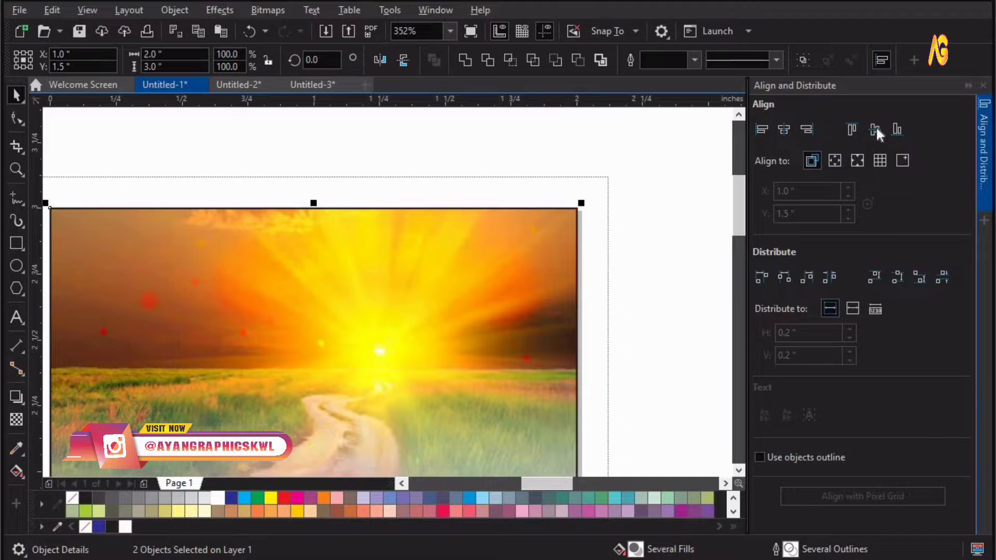
{"action": "left_click", "coordinate": [785, 127]}
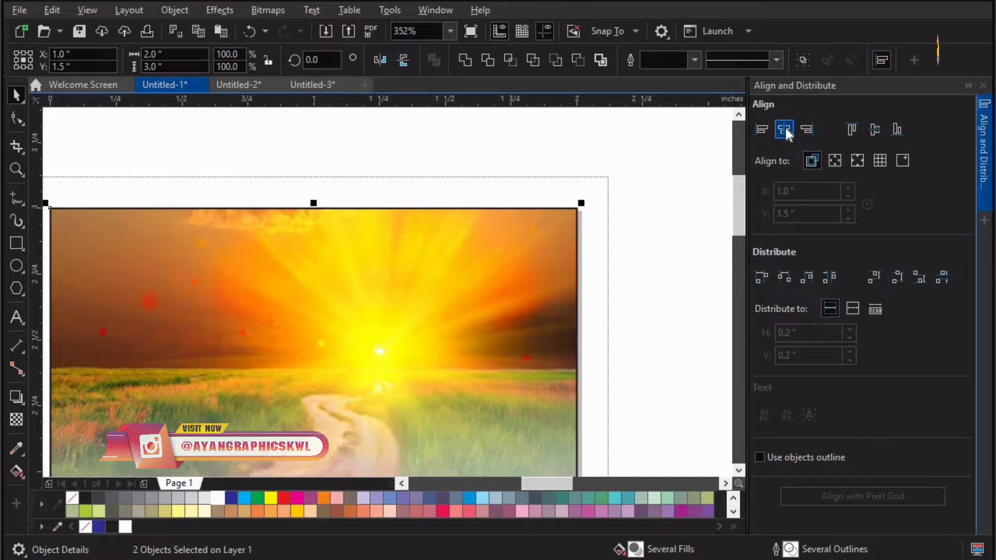
{"action": "left_click", "coordinate": [852, 129]}
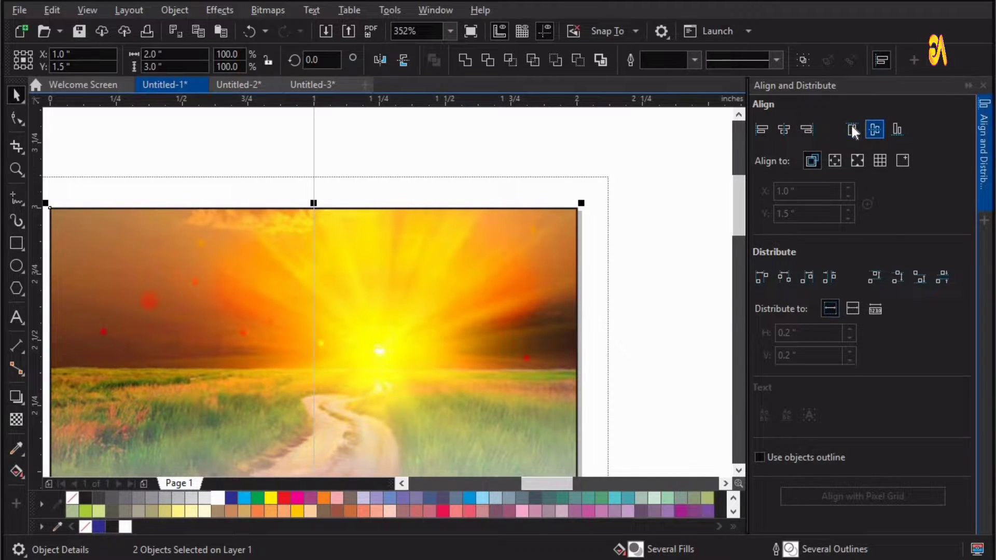
{"action": "left_click", "coordinate": [984, 85]}
Nudge the string lights slightly upward on the frame.
{"action": "left_click", "coordinate": [210, 136]}
{"action": "key", "text": "F2"}
{"action": "left_click_drag", "start_coordinate": [210, 135], "coordinate": [746, 404]}
{"action": "key", "text": "space"}
{"action": "left_click", "coordinate": [540, 307]}
{"action": "left_click_drag", "start_coordinate": [536, 292], "coordinate": [527, 271]}
{"action": "left_click", "coordinate": [526, 270]}
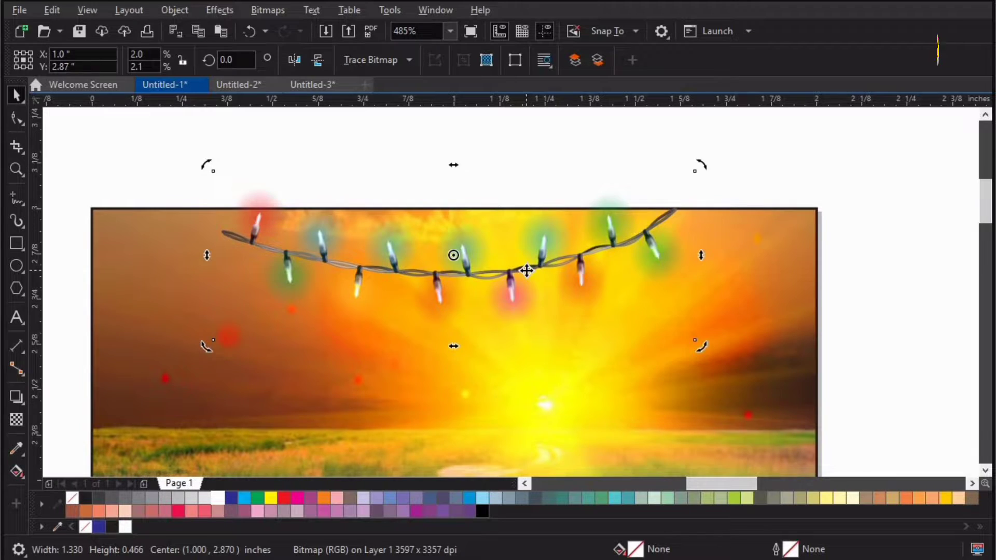
Drag the palm-tree mosque image onto the middle of the poster frame.
{"action": "key", "text": "F4"}
{"action": "left_click", "coordinate": [615, 173]}
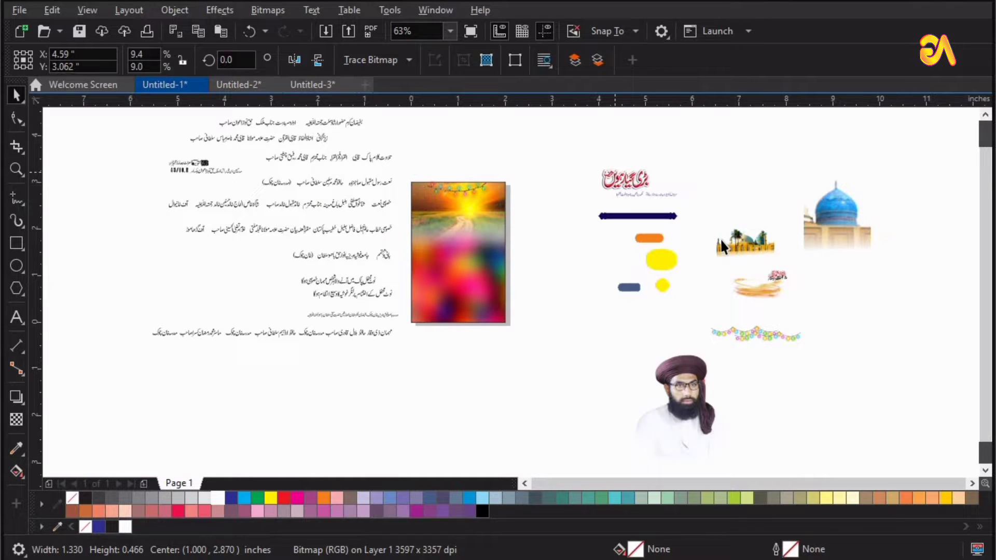
{"action": "left_click", "coordinate": [755, 247]}
{"action": "left_click_drag", "start_coordinate": [608, 270], "coordinate": [586, 273]}
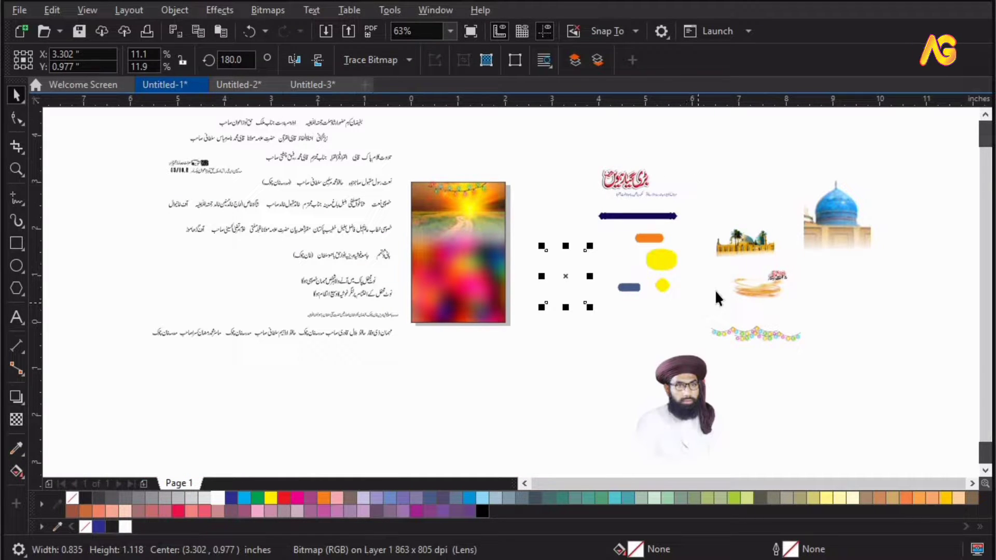
{"action": "left_click_drag", "start_coordinate": [738, 249], "coordinate": [484, 240]}
{"action": "key", "text": "F2"}
{"action": "left_click_drag", "start_coordinate": [590, 178], "coordinate": [328, 304]}
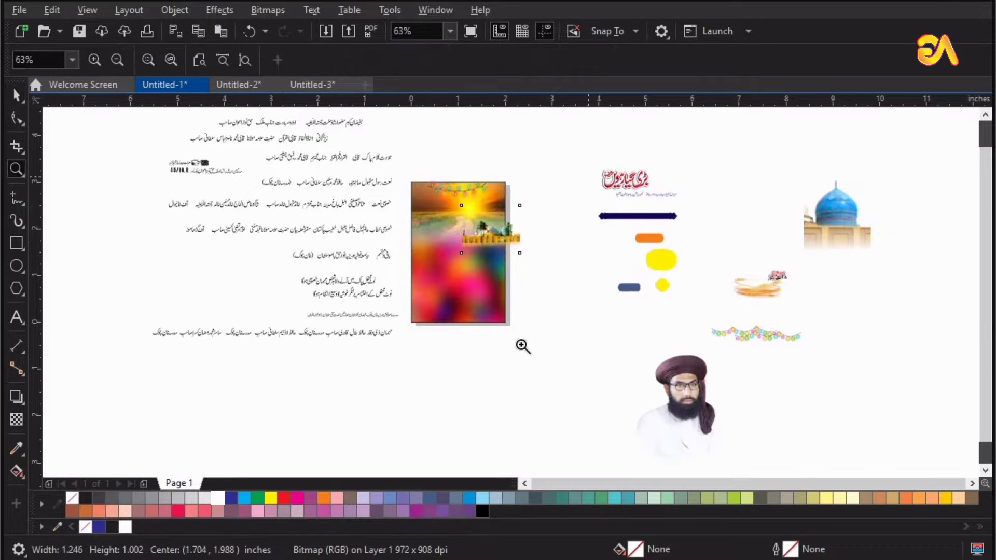
{"action": "left_click_drag", "start_coordinate": [606, 294], "coordinate": [594, 267]}
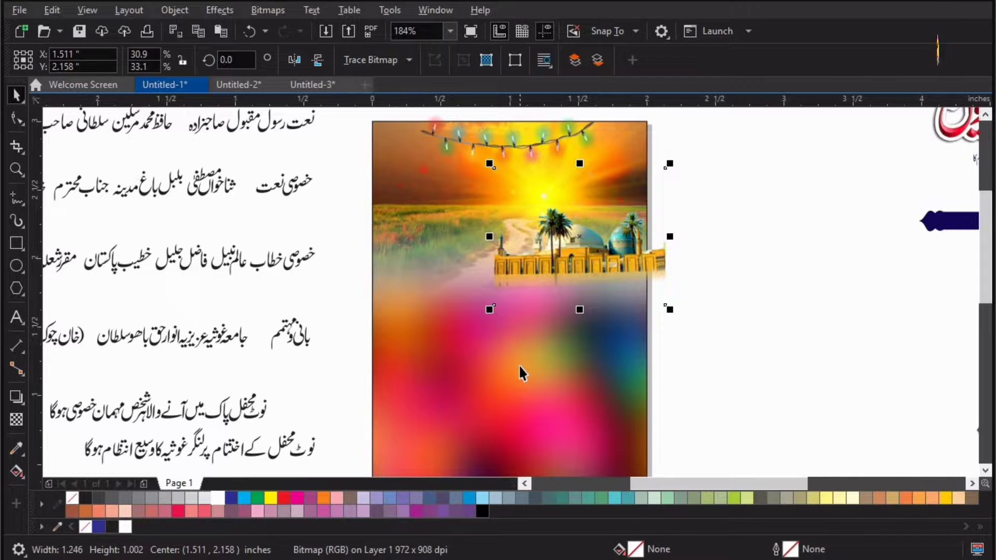
{"action": "left_click", "coordinate": [555, 390]}
{"action": "left_click", "coordinate": [739, 243]}
{"action": "key", "text": "F4"}
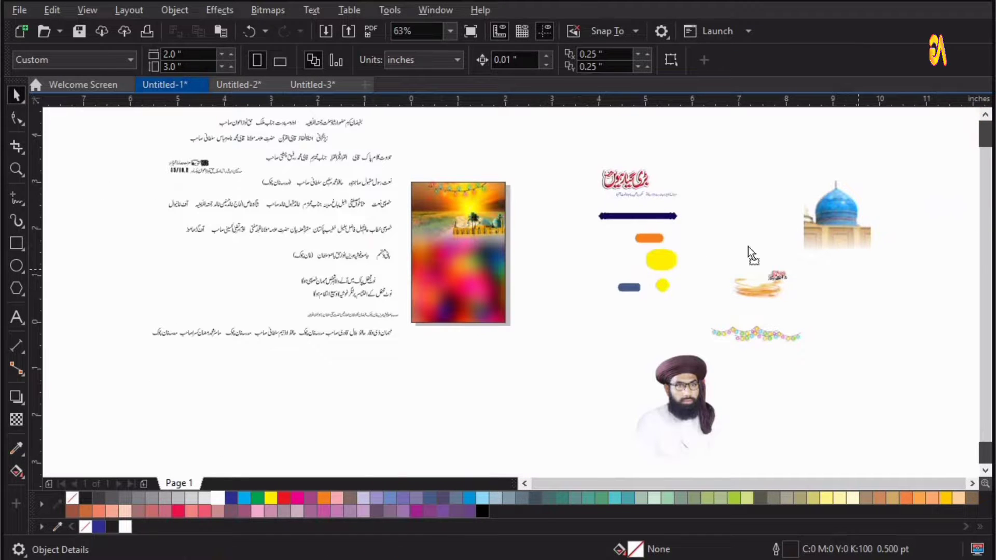
Drag the blue-dome mosque image onto the upper left of the poster frame.
{"action": "left_click_drag", "start_coordinate": [833, 218], "coordinate": [455, 294]}
{"action": "scroll", "coordinate": [471, 314], "scroll_direction": "up", "scroll_amount": 3}
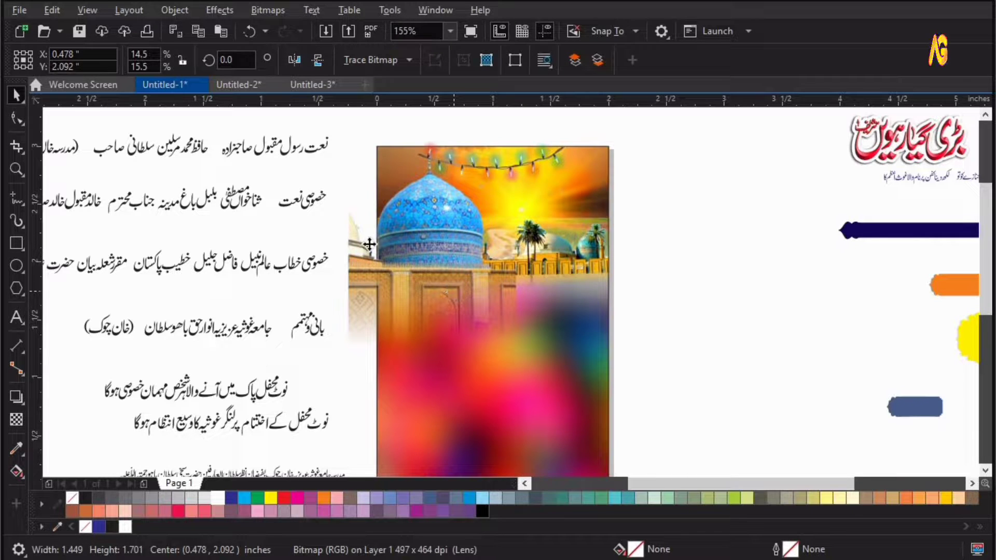
Place the blue-dome image inside the PowerClip frame.
{"action": "left_click", "coordinate": [174, 10]}
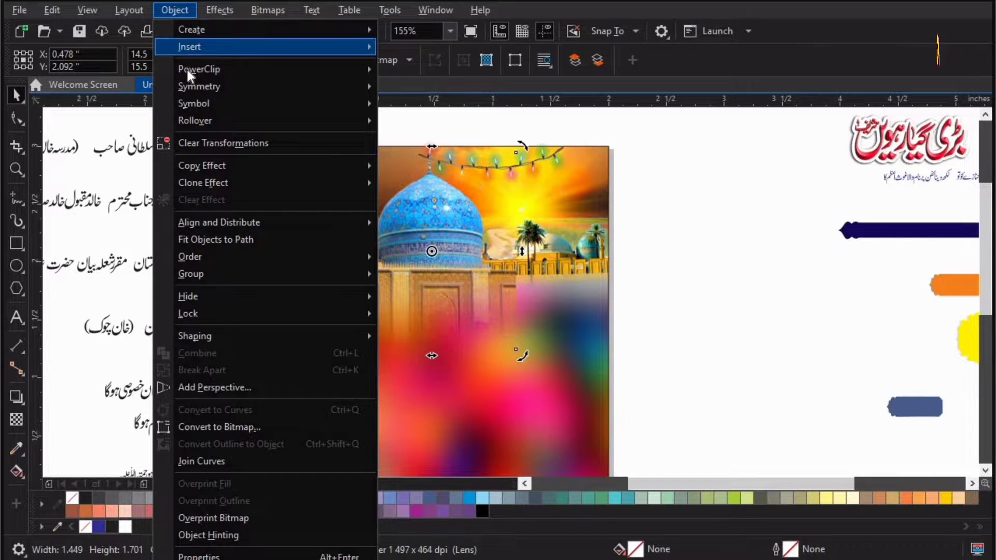
{"action": "mouse_move", "coordinate": [218, 69]}
{"action": "left_click", "coordinate": [435, 73]}
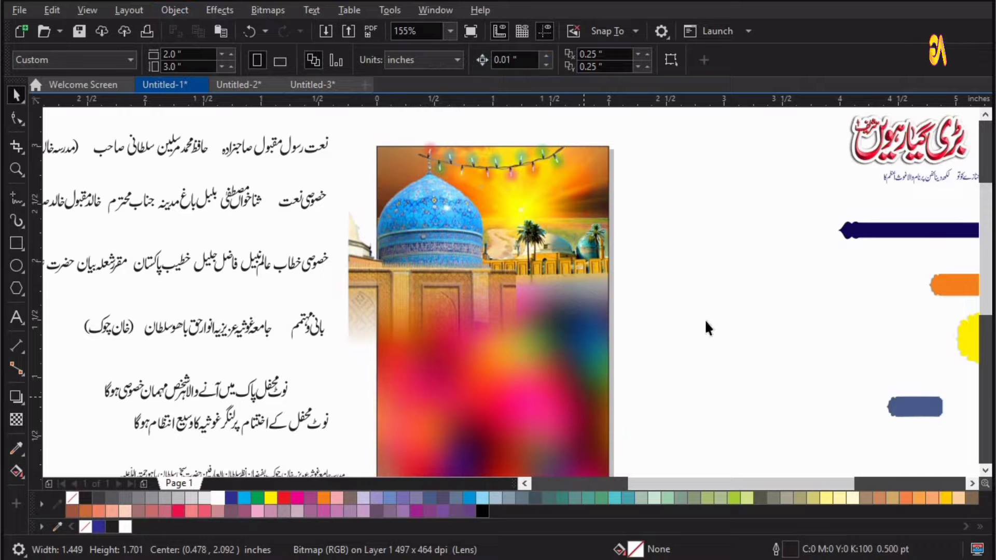
{"action": "left_click", "coordinate": [659, 322]}
{"action": "key", "text": "F4"}
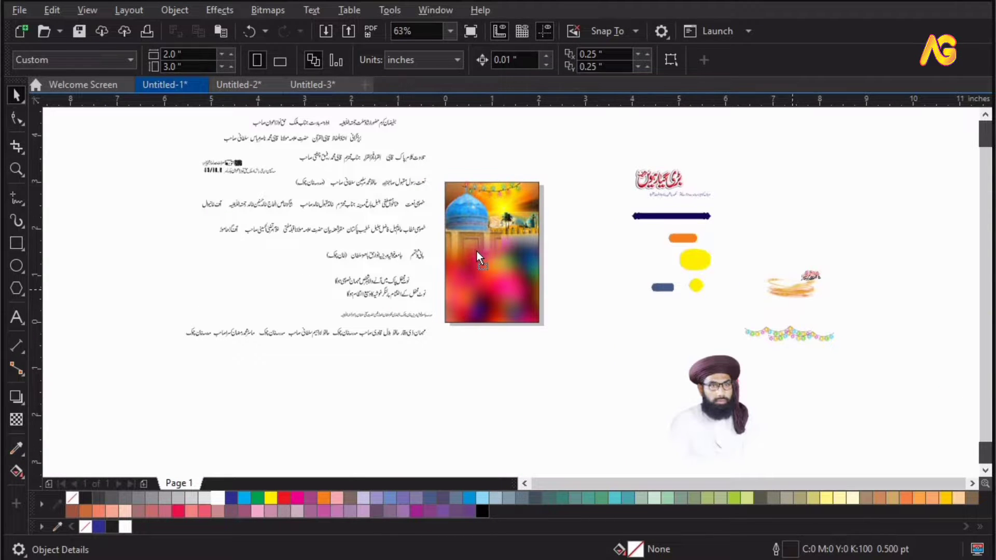
Drag the golden ring swirl decoration onto the dome in the poster frame.
{"action": "left_click_drag", "start_coordinate": [793, 290], "coordinate": [477, 251]}
{"action": "key", "text": "F2"}
{"action": "left_click_drag", "start_coordinate": [356, 289], "coordinate": [589, 200]}
{"action": "left_click_drag", "start_coordinate": [540, 327], "coordinate": [513, 241]}
{"action": "left_click", "coordinate": [713, 381]}
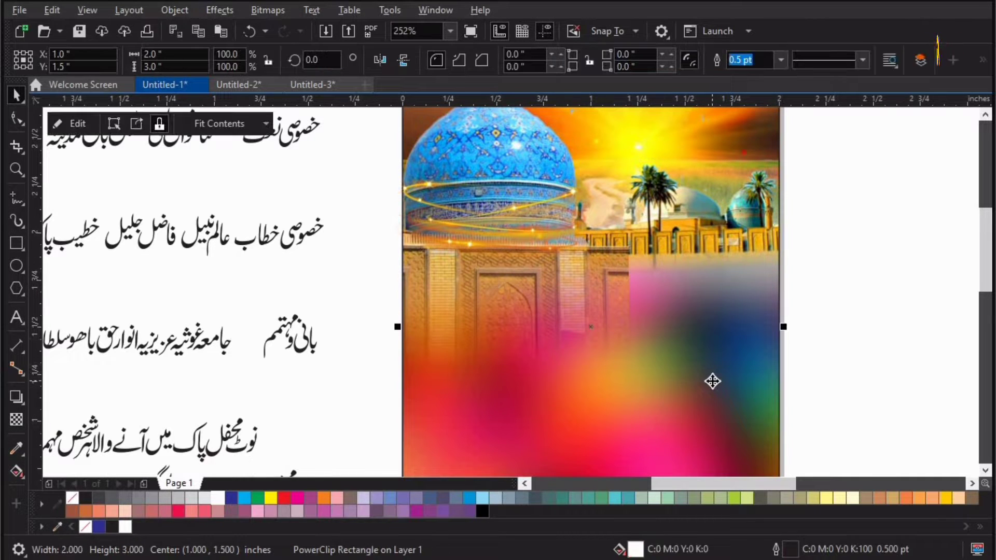
{"action": "key", "text": "F3"}
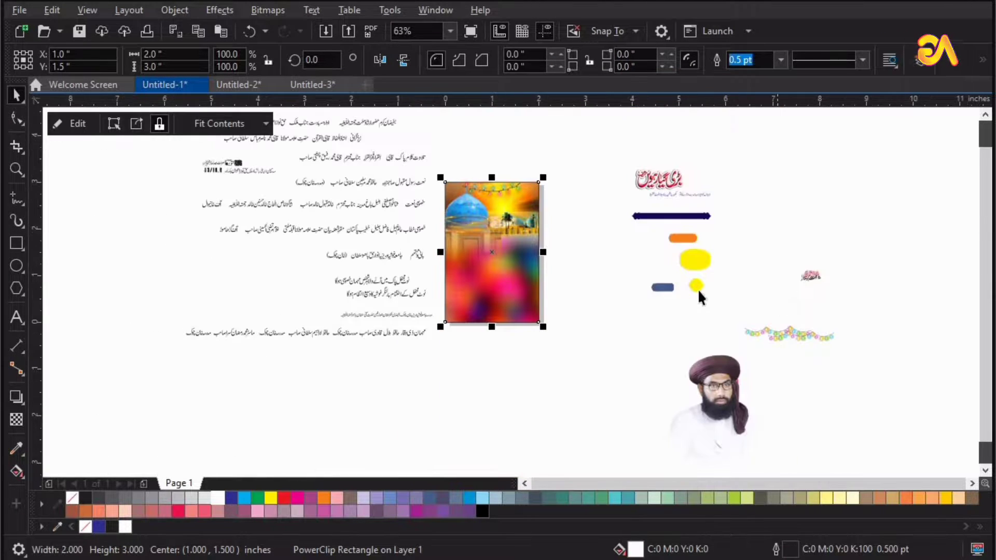
{"action": "left_click", "coordinate": [637, 249]}
Drag the minaret pillar image onto the top right corner of the poster frame.
{"action": "left_click_drag", "start_coordinate": [607, 271], "coordinate": [534, 195]}
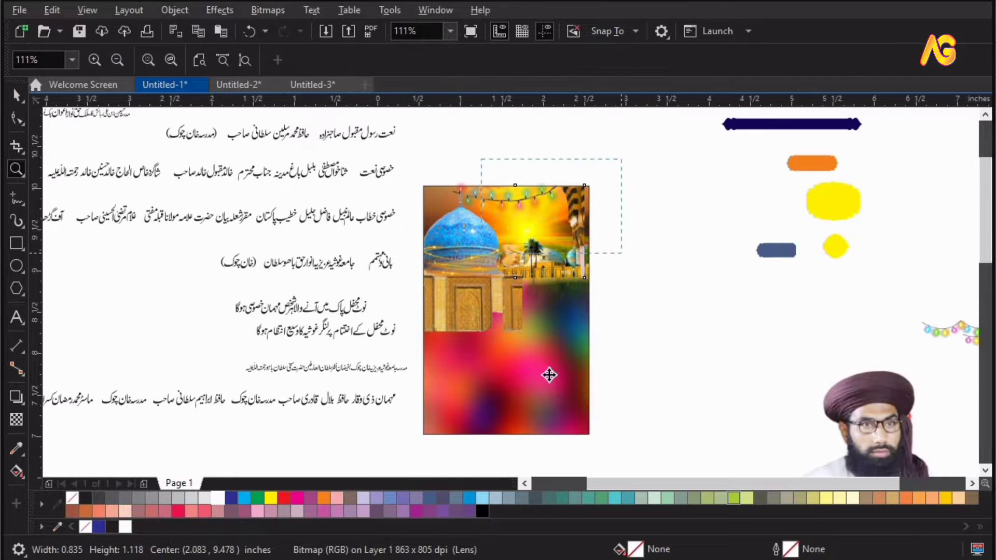
{"action": "left_click_drag", "start_coordinate": [482, 160], "coordinate": [622, 253]}
{"action": "key", "text": "Escape"}
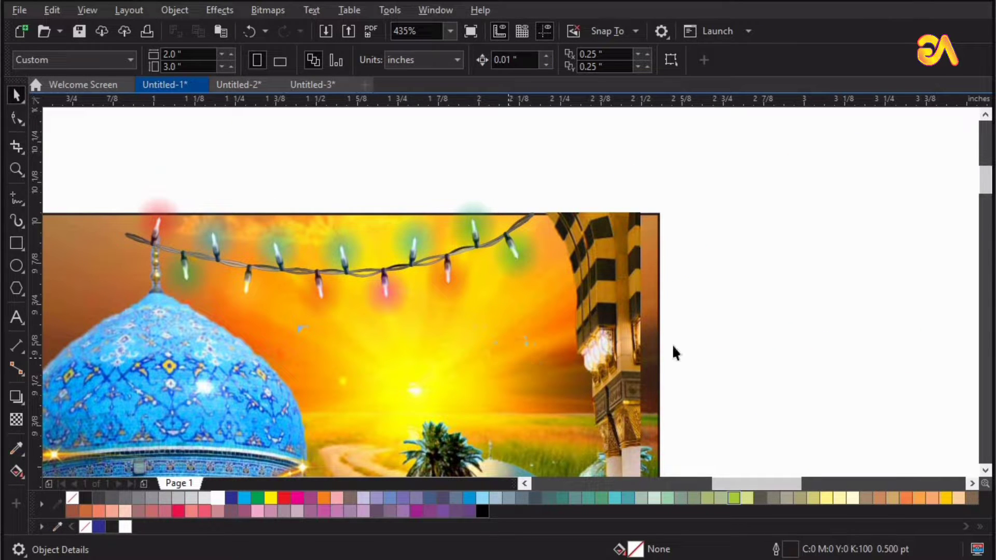
Align the pillar image with the frame's right and top edges.
{"action": "left_click", "coordinate": [572, 349]}
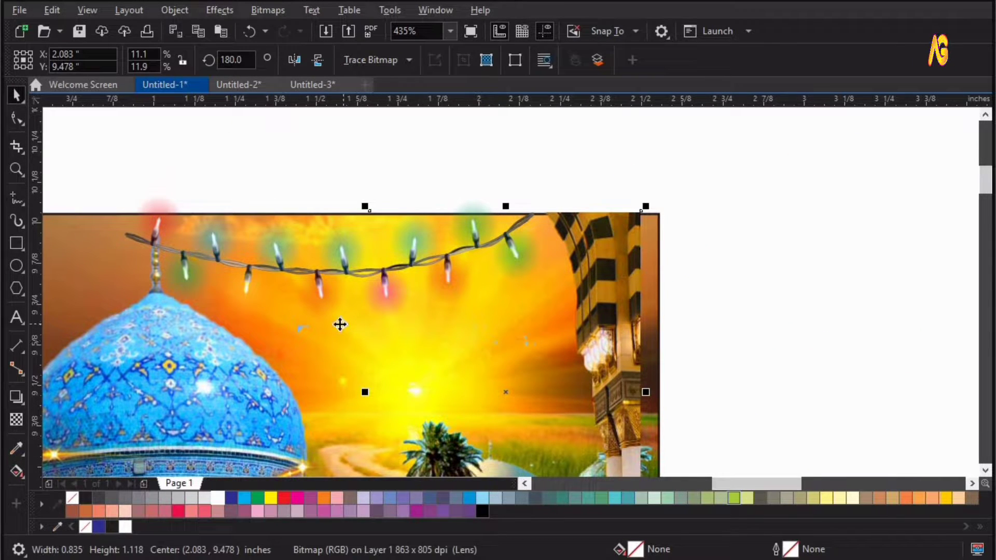
{"action": "left_click", "coordinate": [340, 324], "text": "shift"}
{"action": "key", "text": "r"}
{"action": "key", "text": "t"}
{"action": "key", "text": "Escape"}
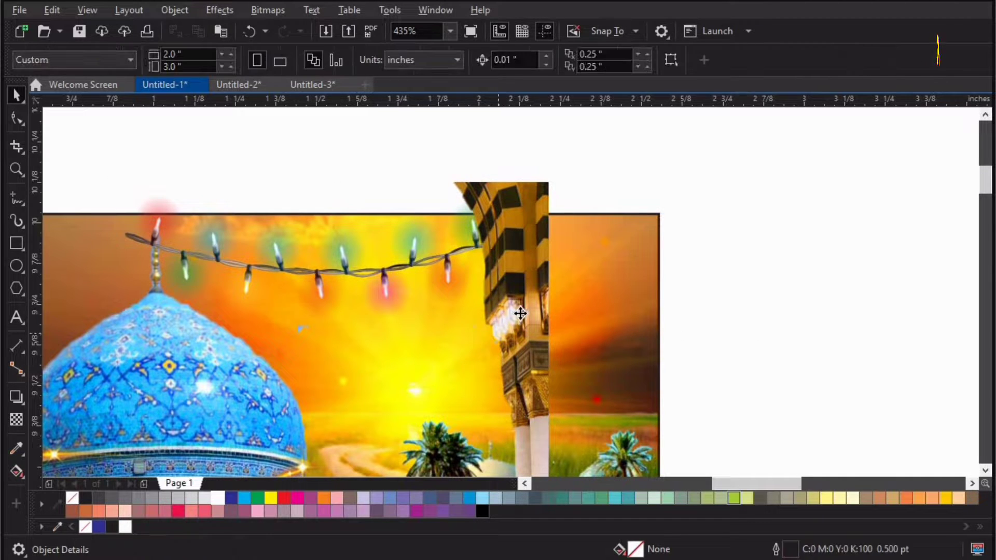
Move the pillar image flush against the frame's right edge.
{"action": "left_click_drag", "start_coordinate": [521, 313], "coordinate": [631, 330]}
{"action": "left_click_drag", "start_coordinate": [610, 340], "coordinate": [631, 327]}
{"action": "scroll", "coordinate": [754, 251], "scroll_direction": "down", "scroll_amount": 3}
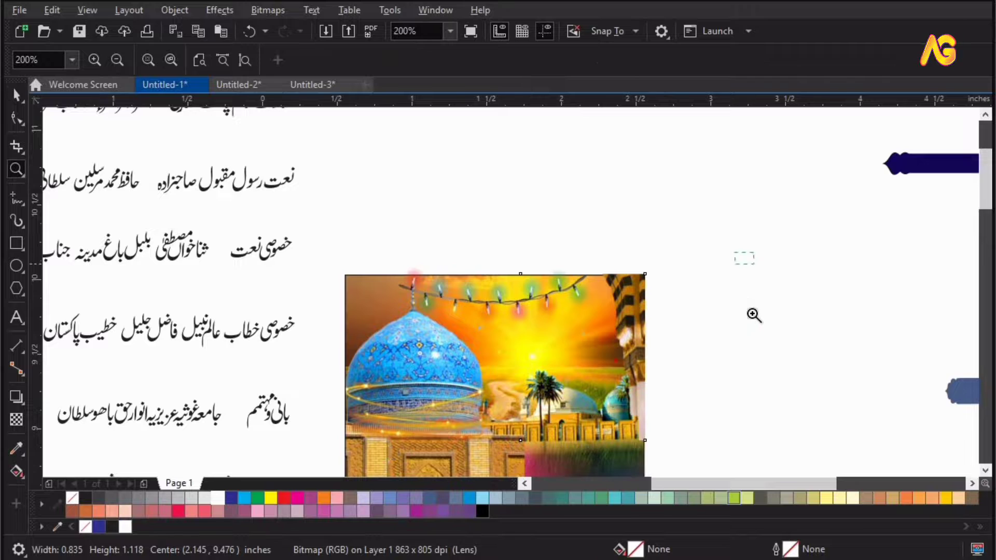
Duplicate the pillar image and align the copy to the frame's left edge.
{"action": "scroll", "coordinate": [799, 252], "scroll_direction": "up", "scroll_amount": 2}
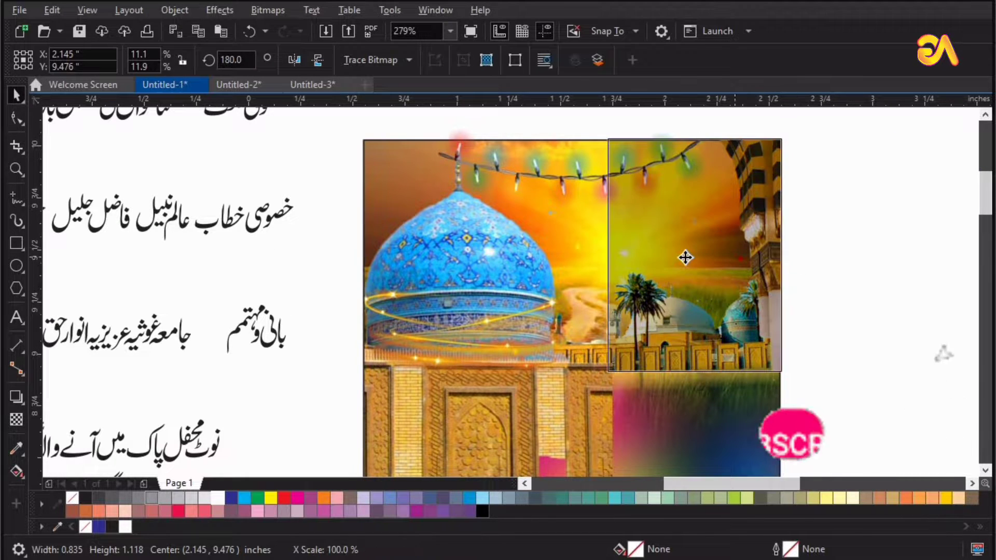
{"action": "left_click_drag", "start_coordinate": [789, 255], "coordinate": [591, 249]}
{"action": "right_click", "coordinate": [592, 249]}
{"action": "left_click", "coordinate": [731, 451], "text": "shift"}
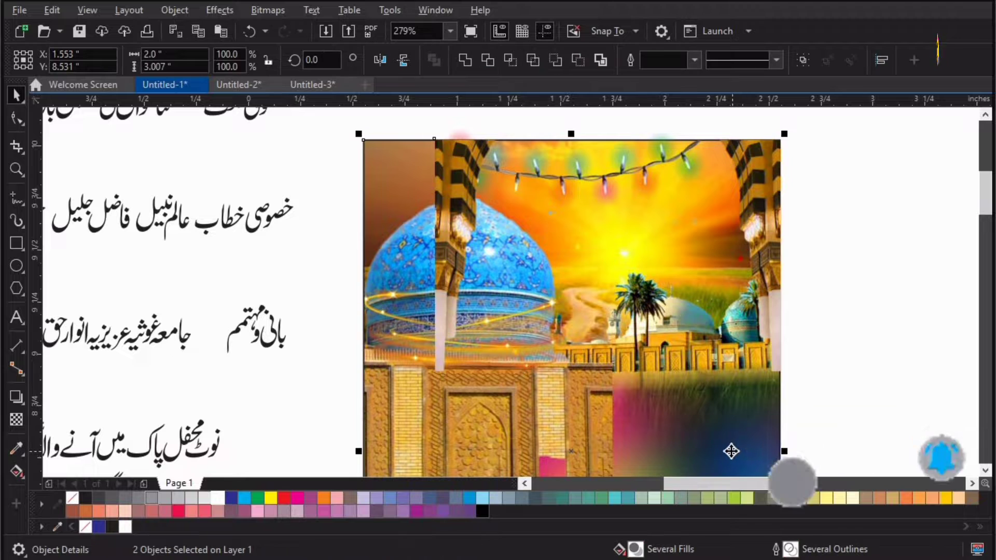
{"action": "key", "text": "l"}
{"action": "left_click", "coordinate": [844, 267]}
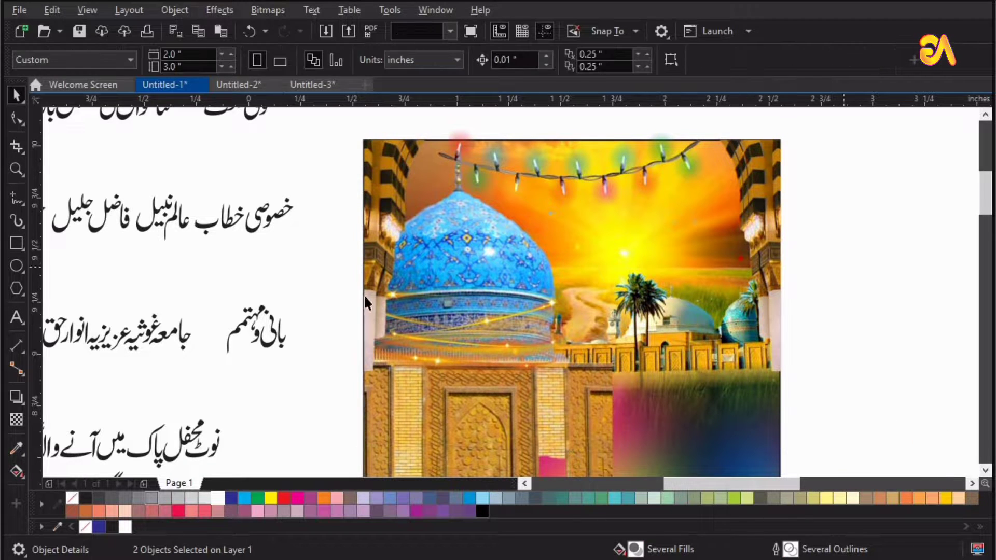
Cut both pillar images and paste them into the PowerClip frame's contents.
{"action": "double_click", "coordinate": [462, 275]}
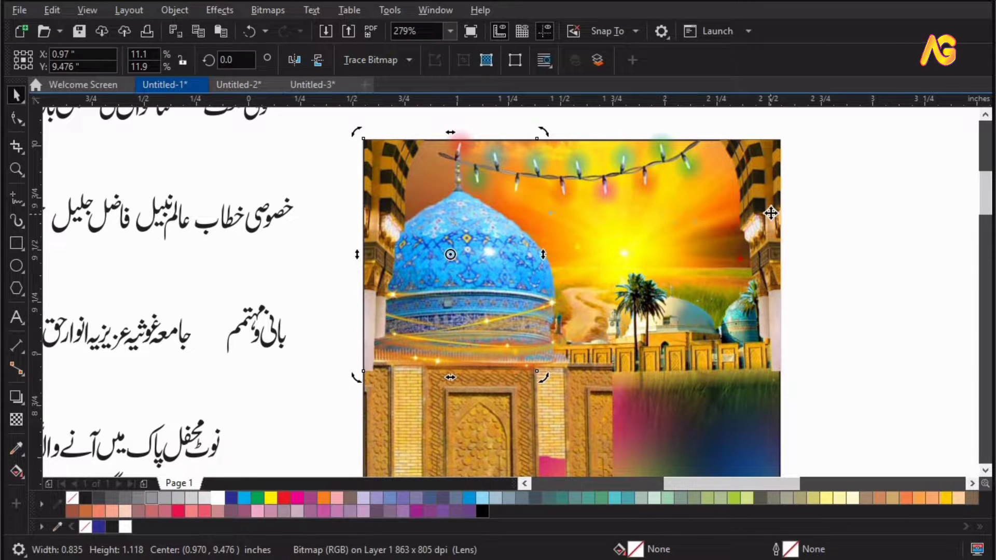
{"action": "left_click", "coordinate": [747, 452], "text": "shift"}
{"action": "key", "text": "ctrl+x"}
{"action": "double_click", "coordinate": [540, 442]}
{"action": "key", "text": "ctrl+v"}
{"action": "left_click", "coordinate": [483, 310]}
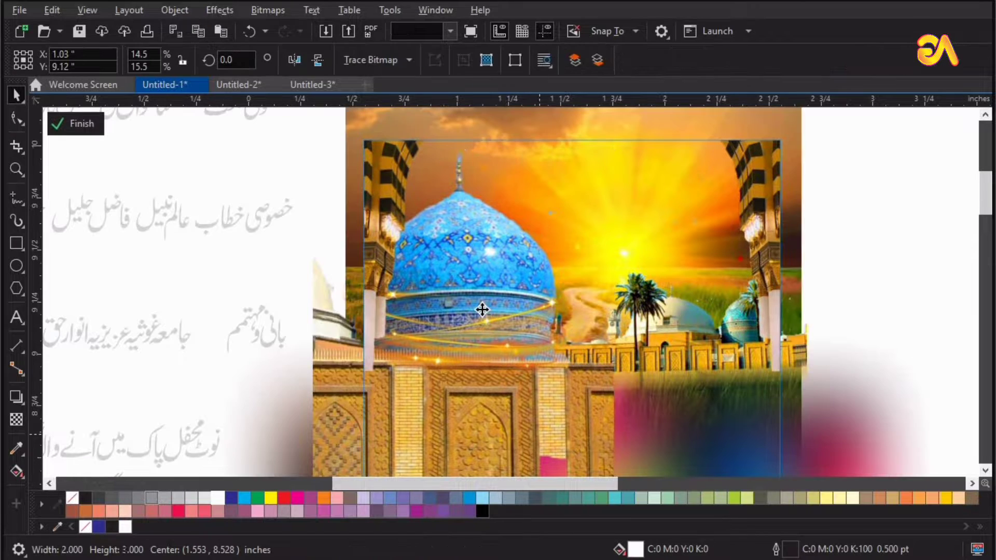
Bring the selected dome artwork to the front within the PowerClip contents.
{"action": "left_click", "coordinate": [463, 357], "text": "alt"}
{"action": "left_click", "coordinate": [463, 356], "text": "shift"}
{"action": "key", "text": "shift+Page_Up"}
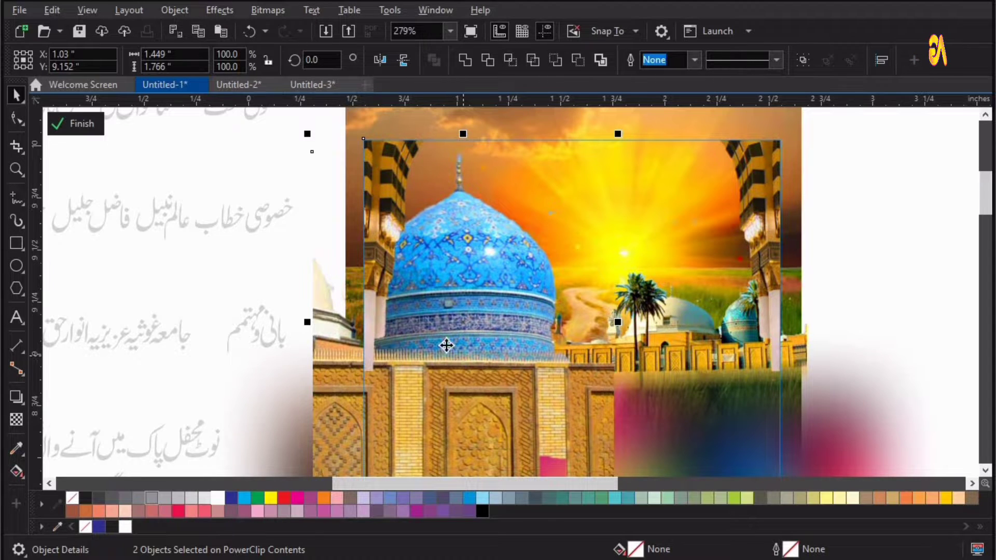
{"action": "key", "text": "F3"}
{"action": "key", "text": "F2"}
{"action": "left_click_drag", "start_coordinate": [278, 458], "coordinate": [589, 158]}
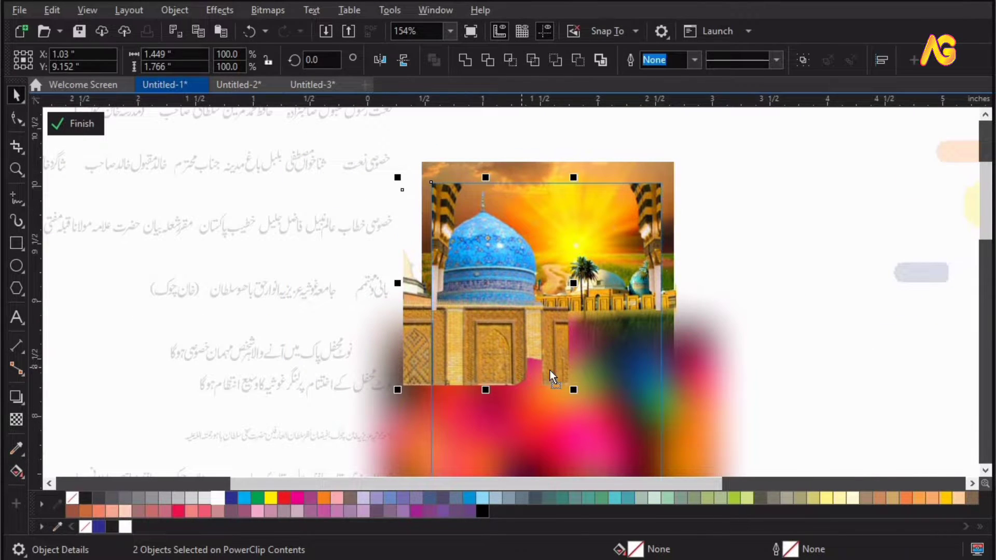
{"action": "left_click_drag", "start_coordinate": [530, 368], "coordinate": [570, 372]}
{"action": "key", "text": "ctrl+z"}
Finish editing the PowerClip frame's contents.
{"action": "left_click", "coordinate": [532, 365]}
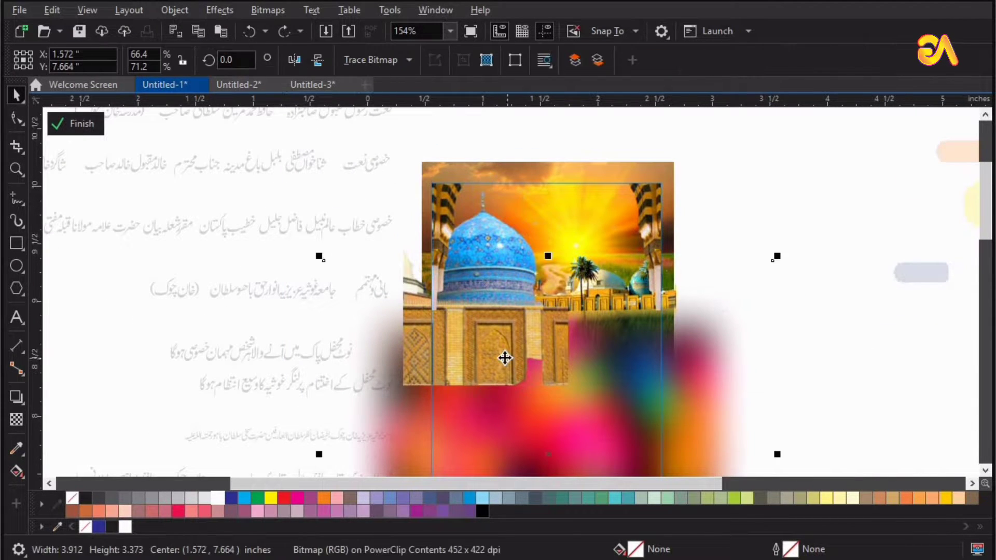
{"action": "left_click", "coordinate": [507, 357]}
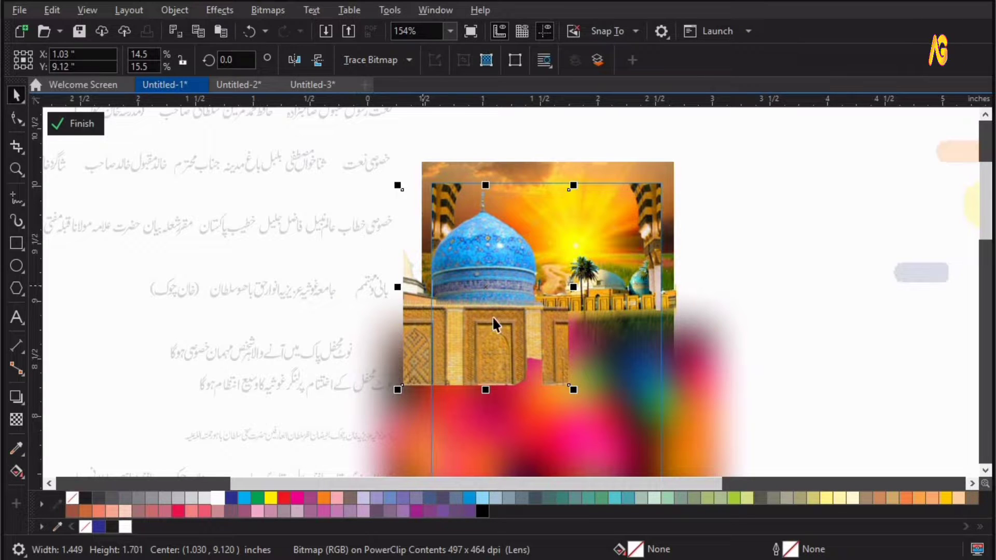
{"action": "left_click_drag", "start_coordinate": [603, 393], "coordinate": [609, 394]}
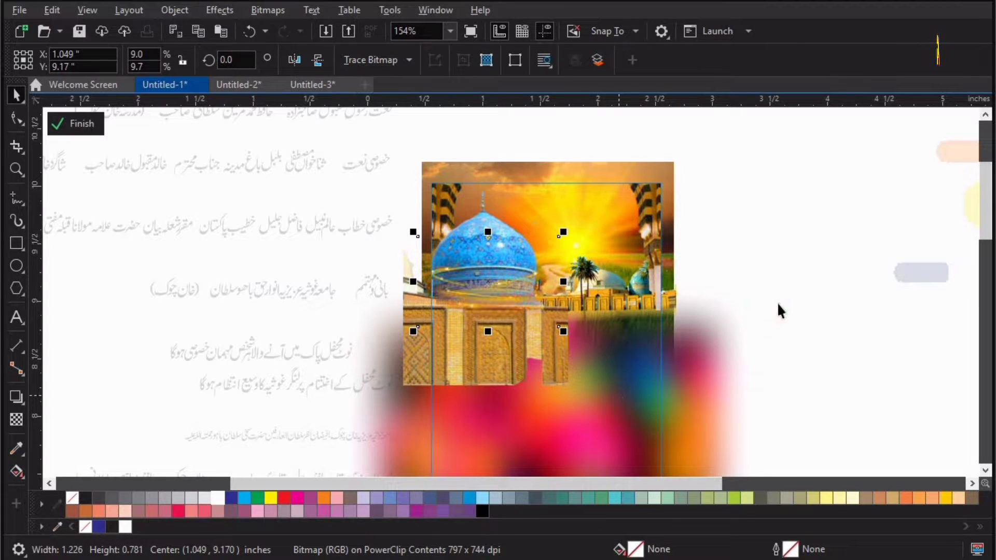
{"action": "left_click", "coordinate": [779, 262]}
{"action": "key", "text": "F4"}
{"action": "key", "text": "F2"}
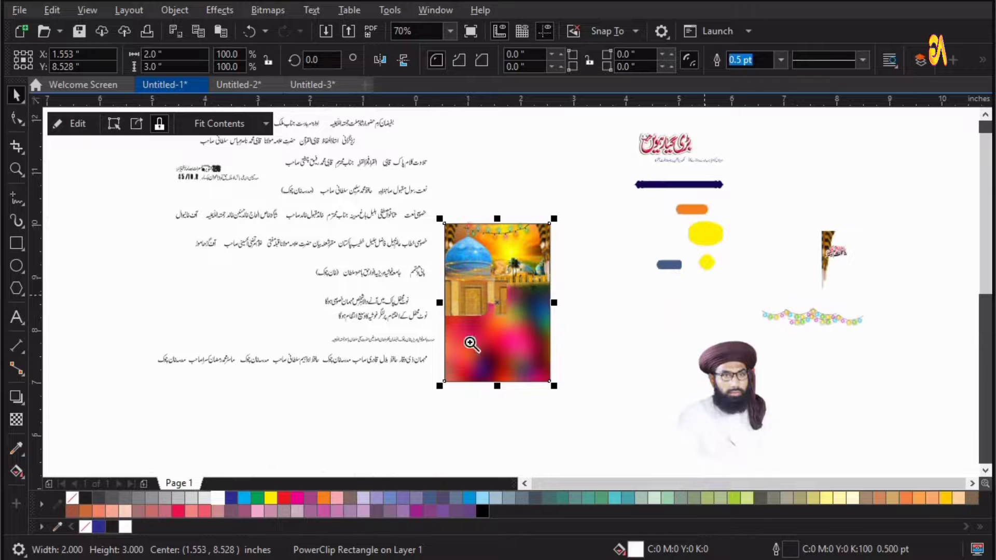
Delete the leftover pillar image lying outside the poster.
{"action": "left_click_drag", "start_coordinate": [472, 344], "coordinate": [967, 157]}
{"action": "left_click", "coordinate": [724, 187]}
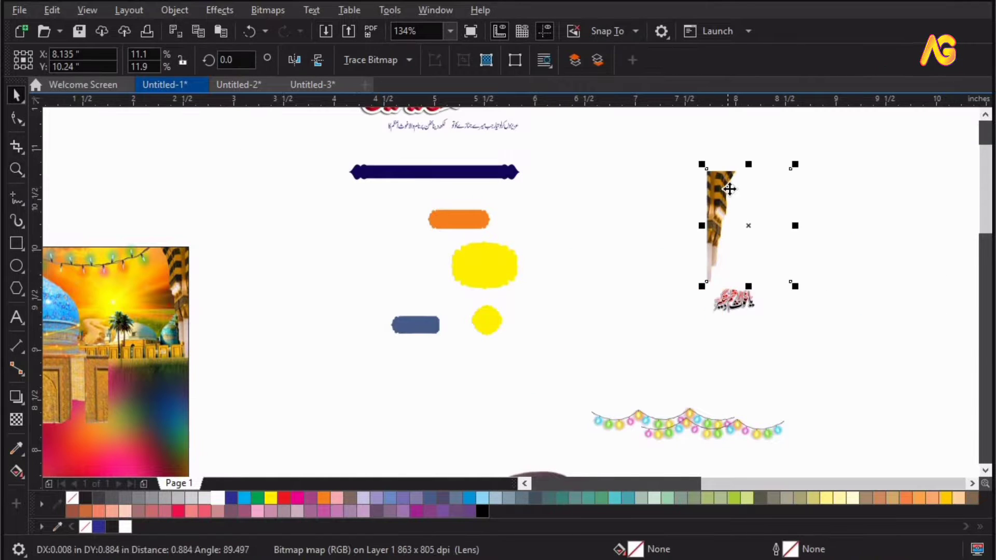
{"action": "key", "text": "Delete"}
{"action": "key", "text": "F4"}
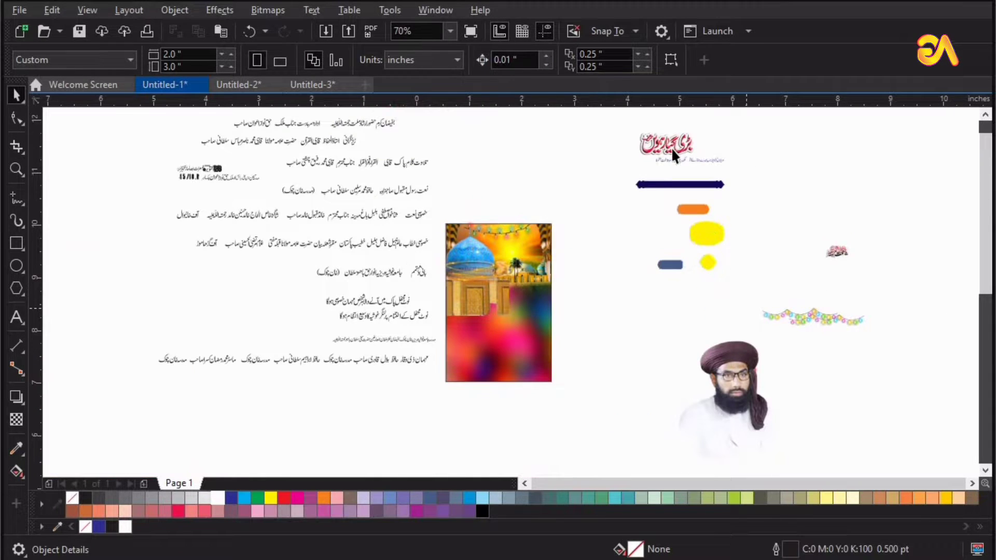
Position the Urdu title bitmap over the sky near the top of the poster.
{"action": "key", "text": "F2"}
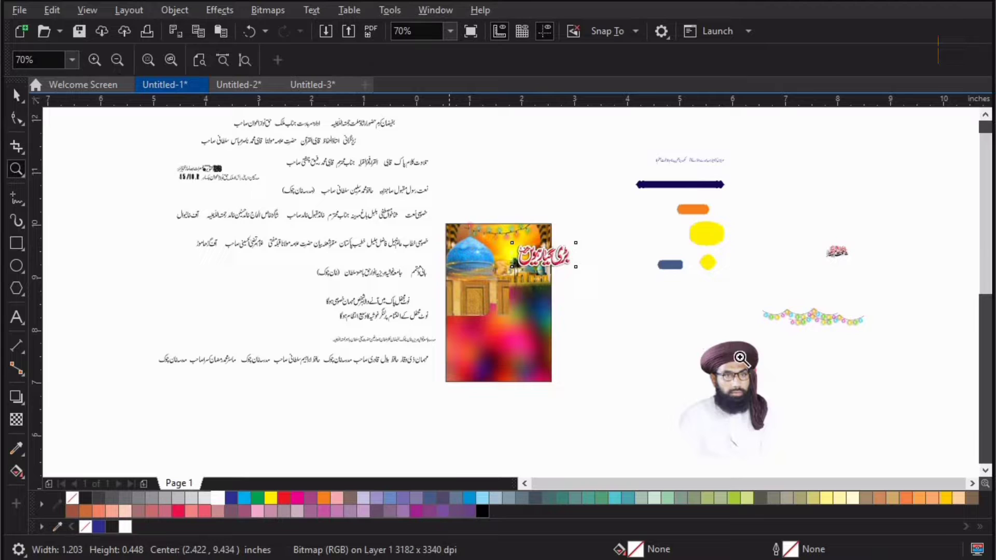
{"action": "left_click", "coordinate": [481, 235]}
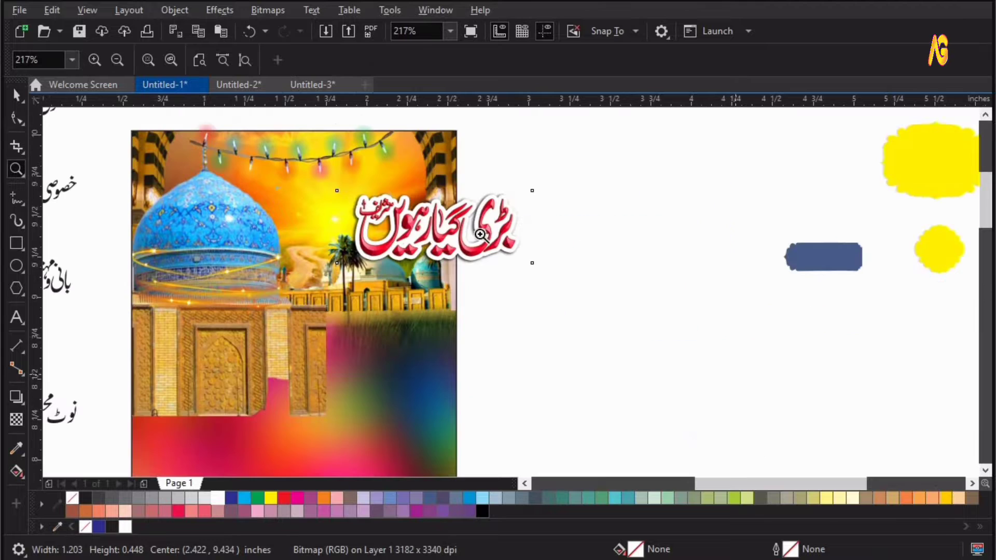
{"action": "key", "text": "F3"}
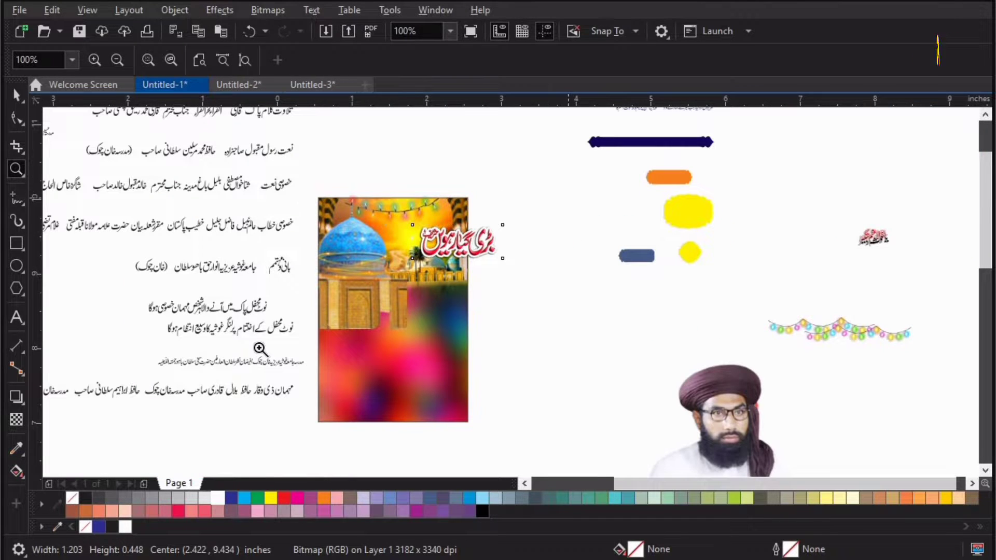
{"action": "left_click_drag", "start_coordinate": [287, 348], "coordinate": [286, 347]}
{"action": "scroll", "coordinate": [586, 308], "scroll_direction": "down", "scroll_amount": 3}
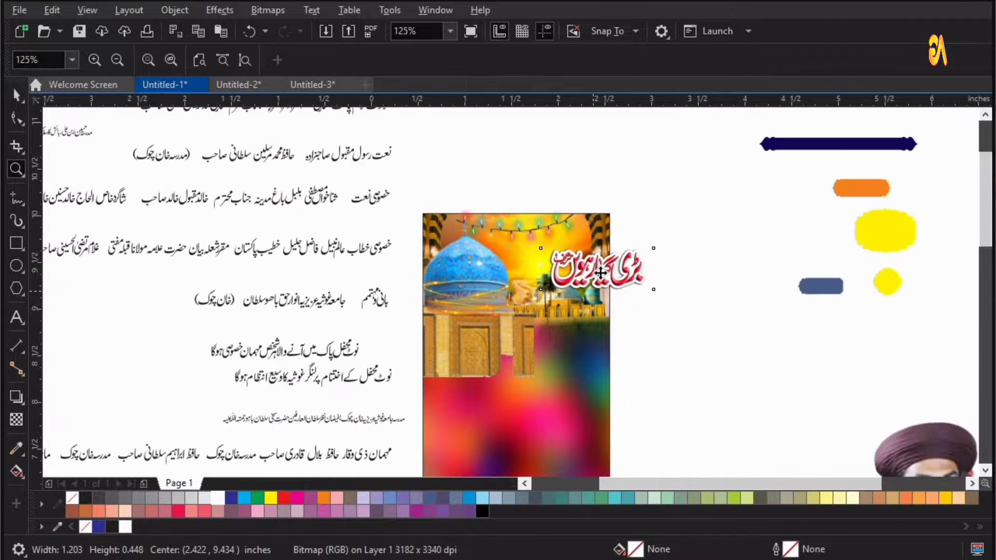
{"action": "key", "text": "space"}
{"action": "left_click_drag", "start_coordinate": [598, 270], "coordinate": [562, 261]}
{"action": "key", "text": "space"}
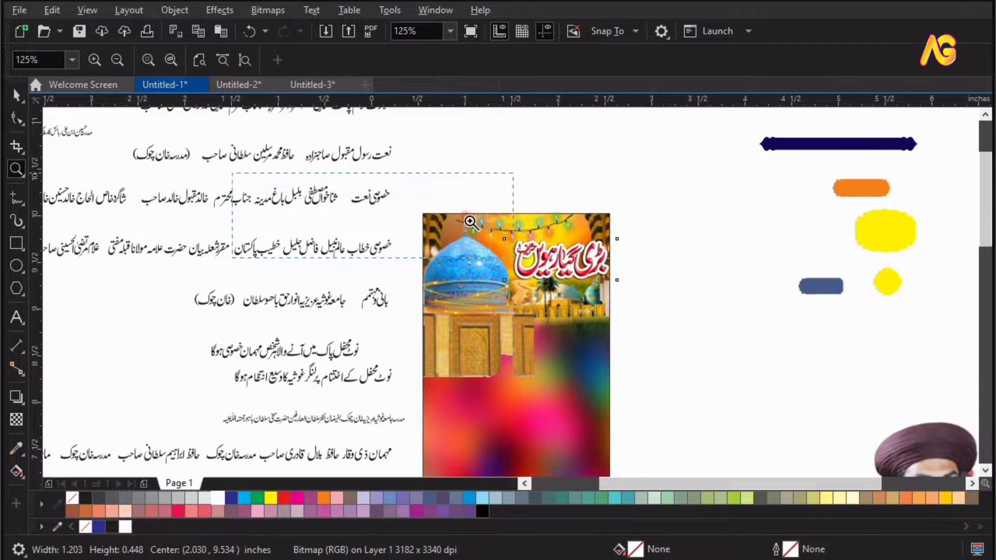
Ungroup the text line and regroup the words 'خصوصی نعت' as their own group.
{"action": "left_click_drag", "start_coordinate": [470, 222], "coordinate": [514, 258]}
{"action": "left_click_drag", "start_coordinate": [667, 339], "coordinate": [632, 314]}
{"action": "key", "text": "space"}
{"action": "left_click_drag", "start_coordinate": [745, 185], "coordinate": [218, 403]}
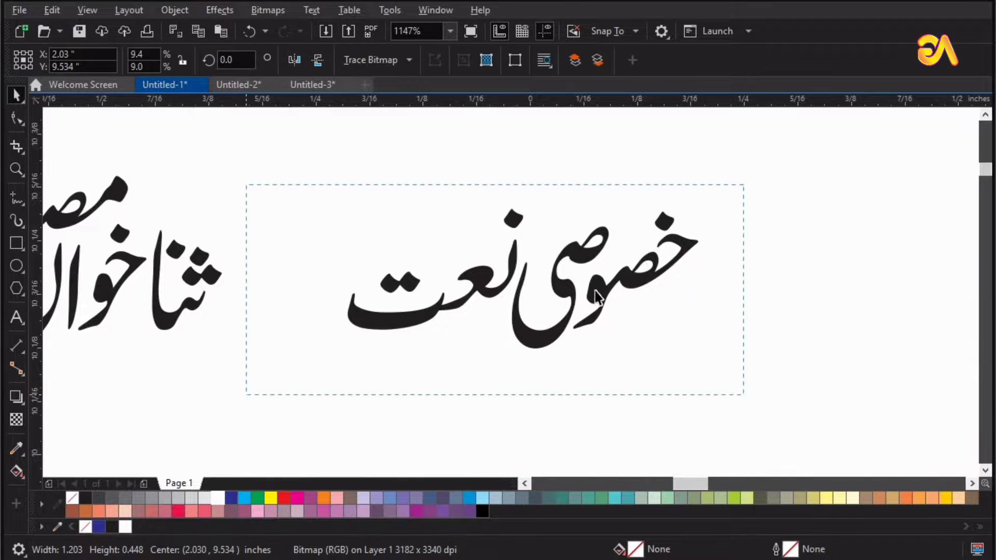
{"action": "left_click", "coordinate": [577, 219]}
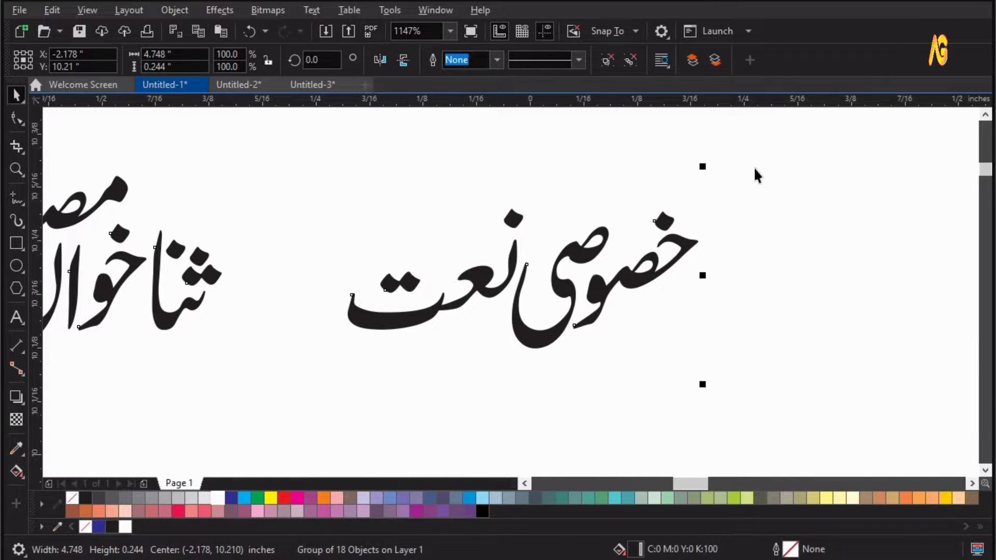
{"action": "key", "text": "ctrl+u"}
{"action": "key", "text": "ctrl+g"}
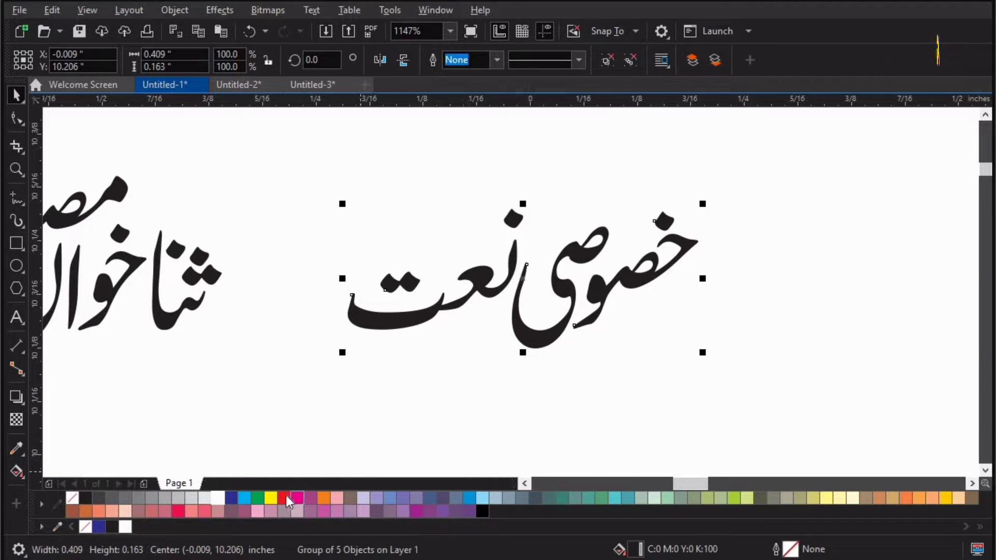
Move the red 'خصوصی نعت' word group up and to the left.
{"action": "left_click_drag", "start_coordinate": [520, 248], "coordinate": [395, 165]}
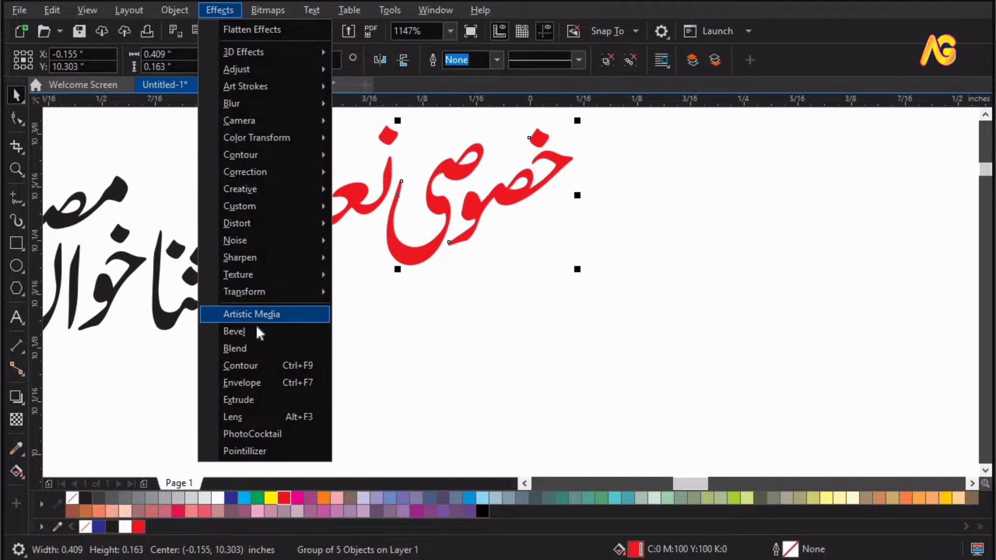
Try to weld the 'خصوصی نعت' words and give them a soft-edge bevel, undoing both.
{"action": "left_click", "coordinate": [264, 331]}
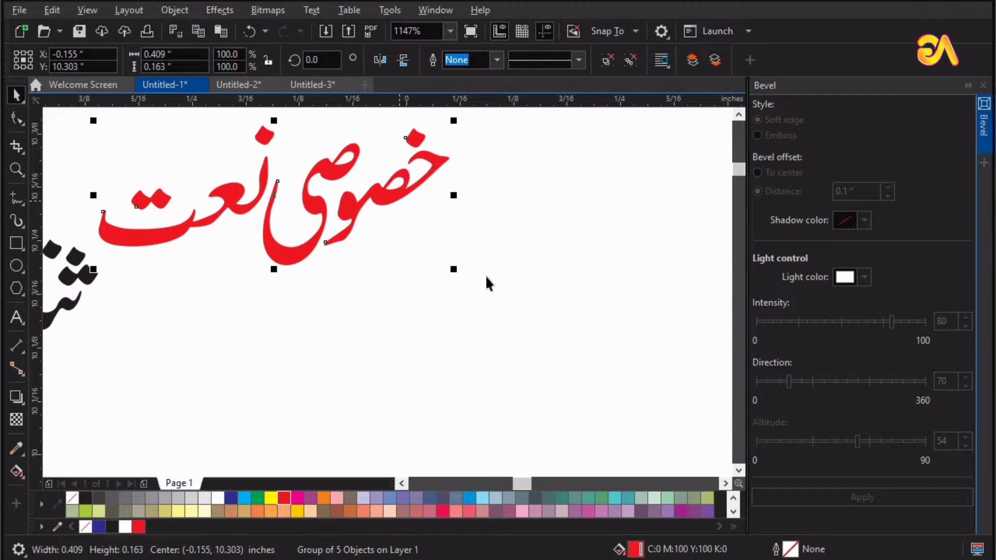
{"action": "left_click", "coordinate": [606, 58]}
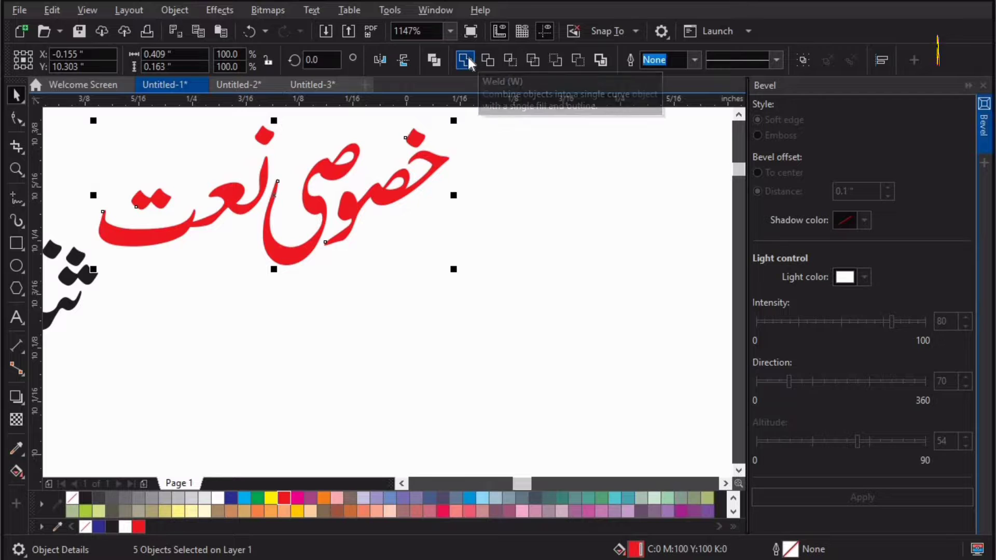
{"action": "left_click", "coordinate": [469, 58]}
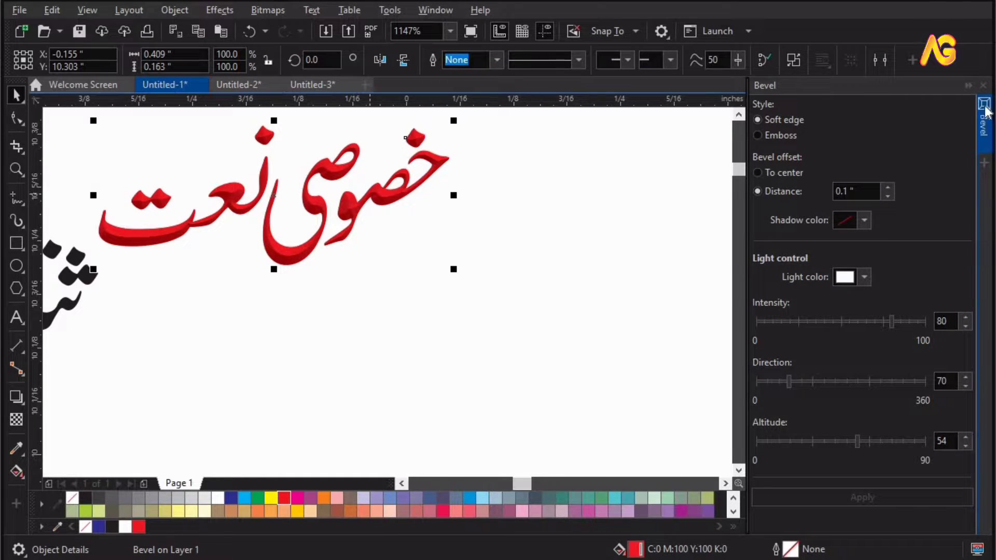
{"action": "key", "text": "ctrl+z"}
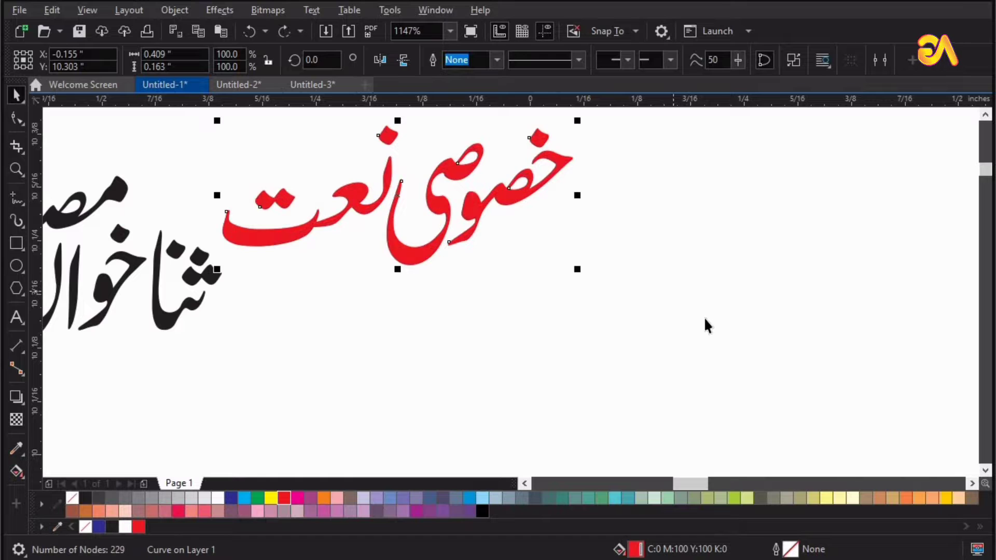
{"action": "left_click", "coordinate": [705, 318]}
{"action": "key", "text": "ctrl+z"}
{"action": "key", "text": "ctrl+z"}
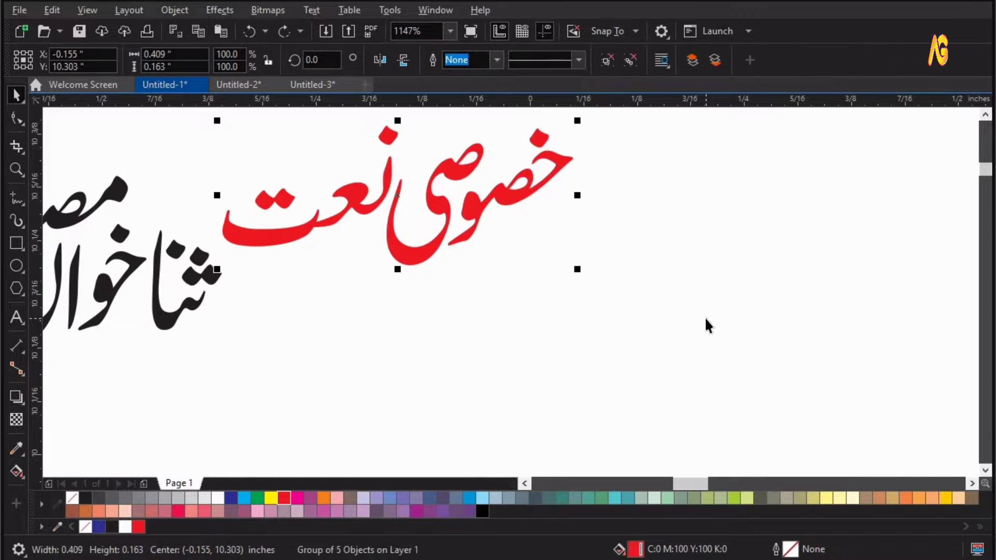
Nudge the Urdu title bitmap into its final spot near the top of the poster.
{"action": "scroll", "coordinate": [705, 318], "scroll_direction": "down", "scroll_amount": 5}
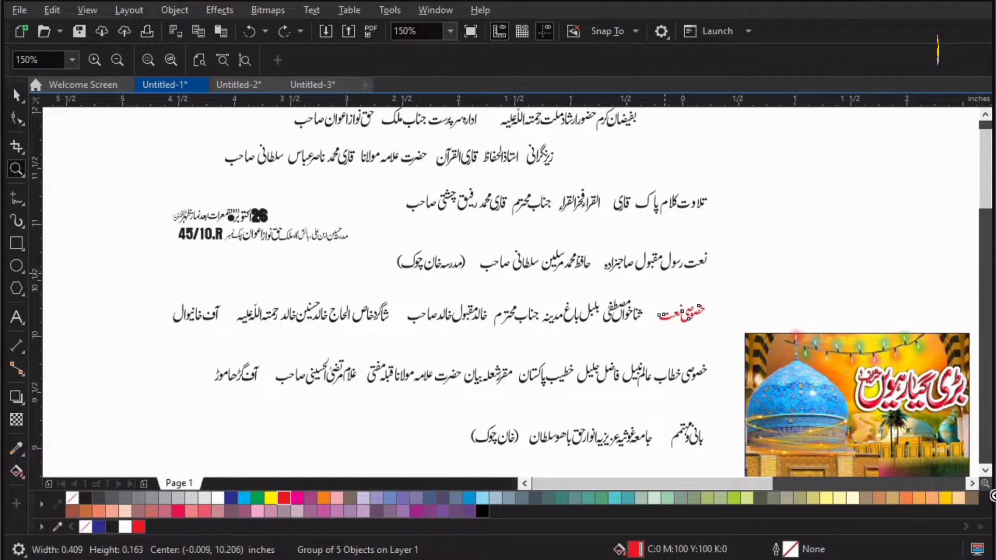
{"action": "left_click_drag", "start_coordinate": [669, 278], "coordinate": [986, 489]}
{"action": "key", "text": "space"}
{"action": "left_click_drag", "start_coordinate": [547, 335], "coordinate": [530, 327]}
{"action": "key", "text": "F4"}
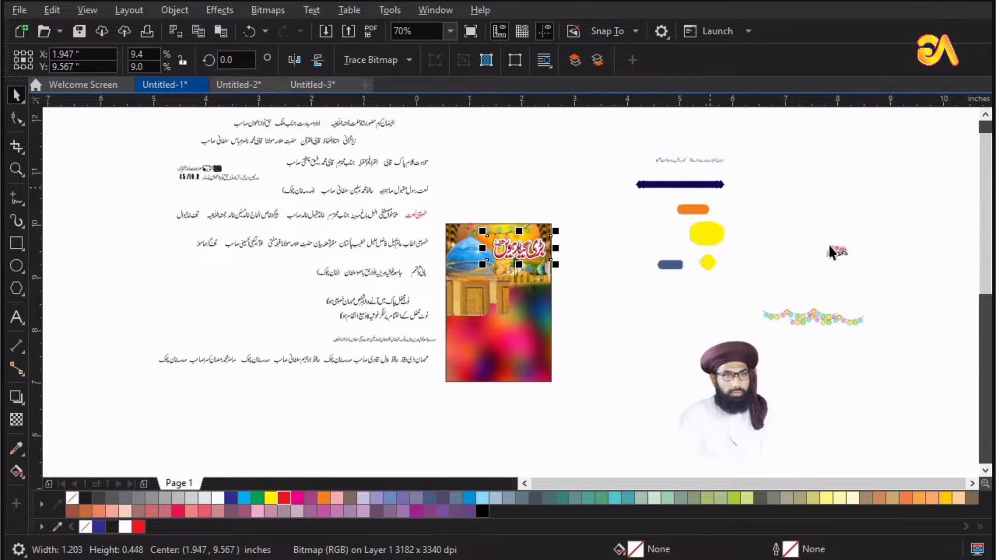
{"action": "left_click_drag", "start_coordinate": [471, 233], "coordinate": [468, 236]}
Place the small 'یا غوث اعظم دستگیر' calligraphy in the poster's top-left corner.
{"action": "key", "text": "F2"}
{"action": "left_click_drag", "start_coordinate": [528, 193], "coordinate": [345, 296]}
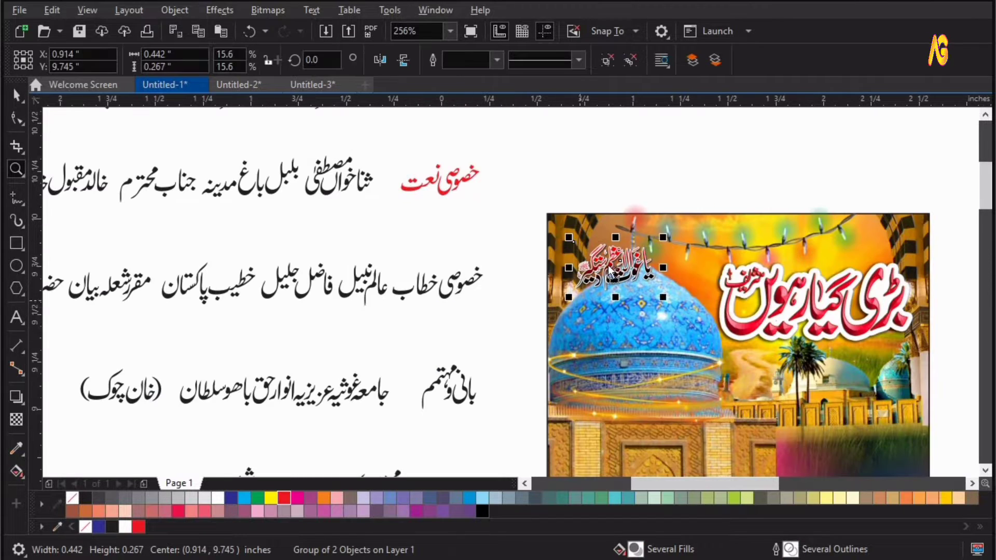
{"action": "left_click_drag", "start_coordinate": [617, 268], "coordinate": [592, 249]}
{"action": "key", "text": "F4"}
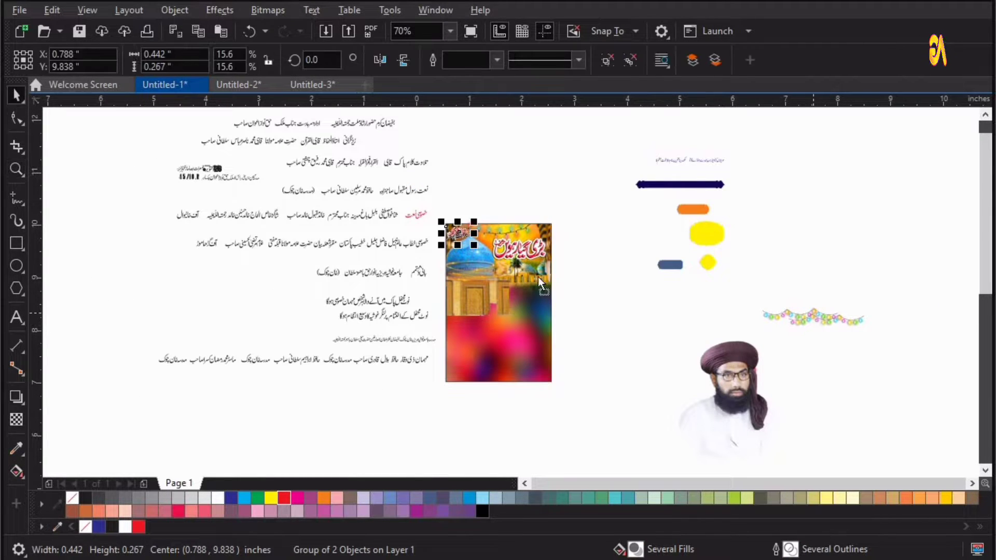
Move the string of coloured lights onto the poster below the title and center it horizontally on the page.
{"action": "left_click_drag", "start_coordinate": [814, 312], "coordinate": [512, 278]}
{"action": "key", "text": "F2"}
{"action": "left_click_drag", "start_coordinate": [678, 351], "coordinate": [358, 224]}
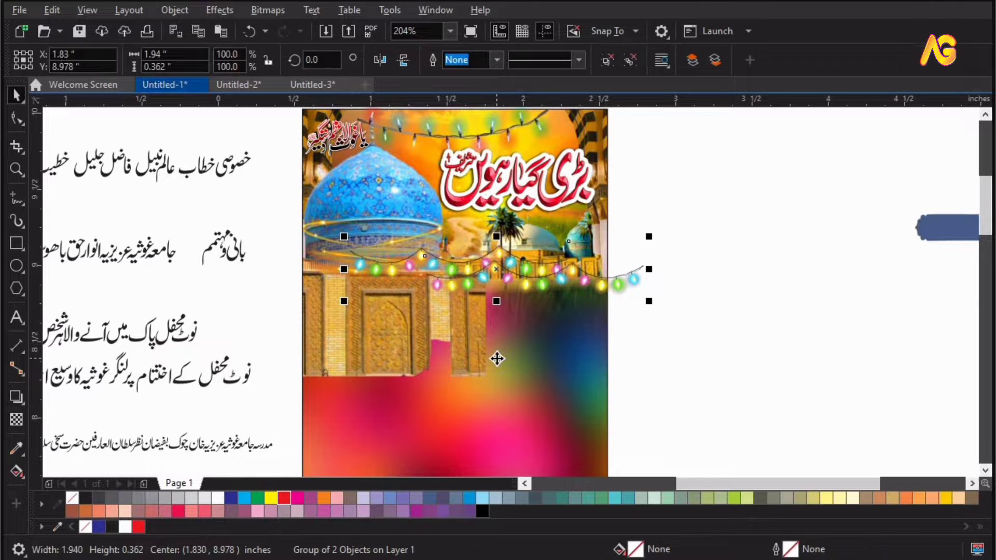
{"action": "left_click", "coordinate": [496, 358], "text": "shift"}
{"action": "key", "text": "c"}
{"action": "key", "text": "Escape"}
{"action": "left_click_drag", "start_coordinate": [467, 267], "coordinate": [467, 279]}
{"action": "key", "text": "F4"}
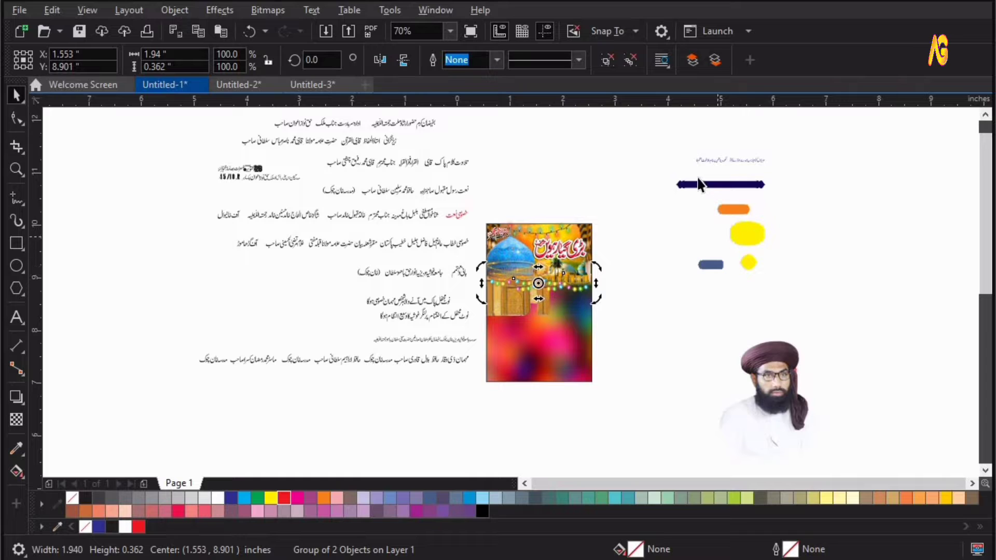
Bring the dark blue banner and the portrait onto the poster, centering the portrait horizontally.
{"action": "left_click_drag", "start_coordinate": [698, 179], "coordinate": [673, 240]}
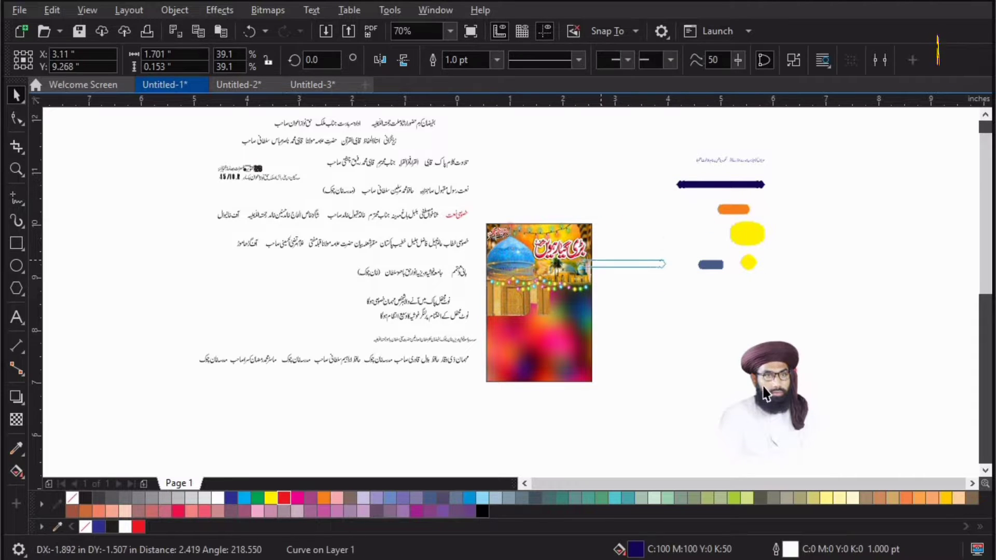
{"action": "left_click_drag", "start_coordinate": [766, 399], "coordinate": [534, 357]}
{"action": "key", "text": "F2"}
{"action": "left_click_drag", "start_coordinate": [401, 239], "coordinate": [669, 413]}
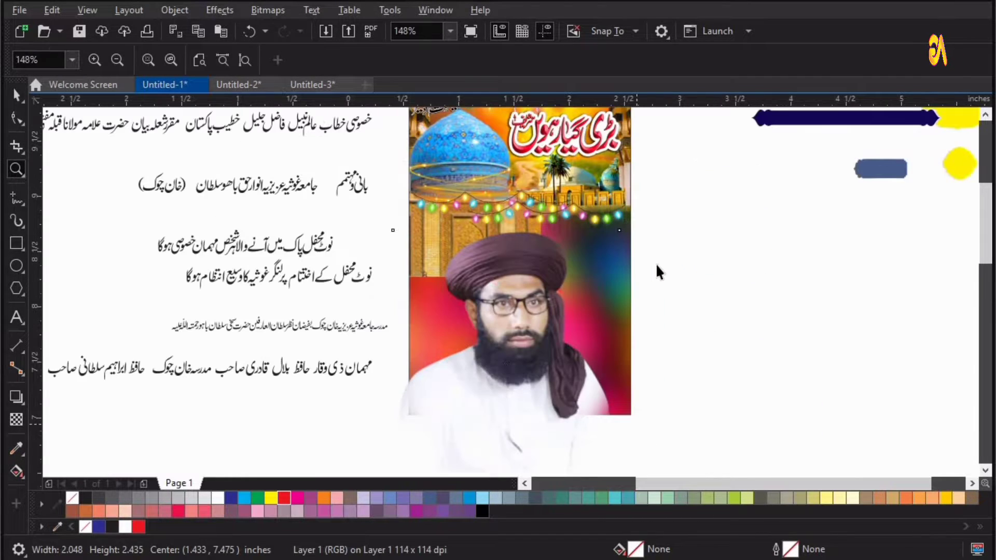
{"action": "left_click_drag", "start_coordinate": [624, 226], "coordinate": [617, 267]}
{"action": "left_click", "coordinate": [628, 335], "text": "shift"}
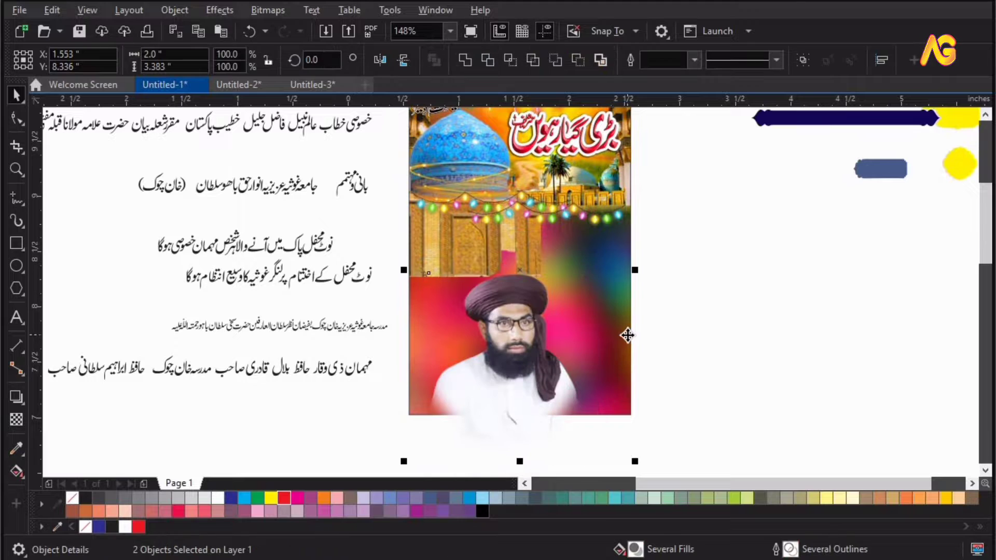
{"action": "key", "text": "c"}
{"action": "key", "text": "Escape"}
Position the dark blue banner above the lights and stretch it across the poster's width.
{"action": "left_click_drag", "start_coordinate": [520, 382], "coordinate": [540, 327]}
{"action": "scroll", "coordinate": [740, 275], "scroll_direction": "down", "scroll_amount": 2}
{"action": "left_click", "coordinate": [742, 282]}
{"action": "key", "text": "F2"}
{"action": "left_click_drag", "start_coordinate": [447, 267], "coordinate": [761, 397]}
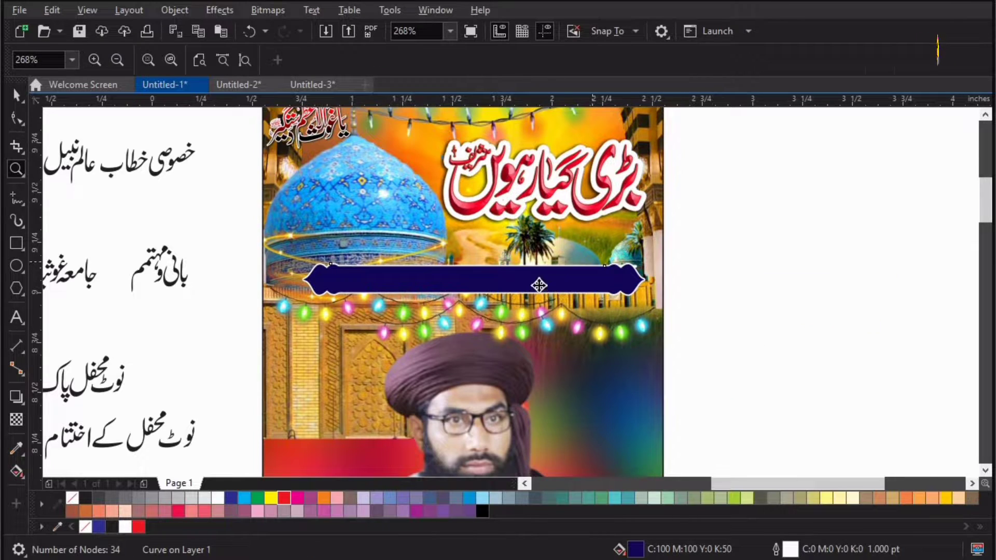
{"action": "left_click_drag", "start_coordinate": [521, 291], "coordinate": [489, 302]}
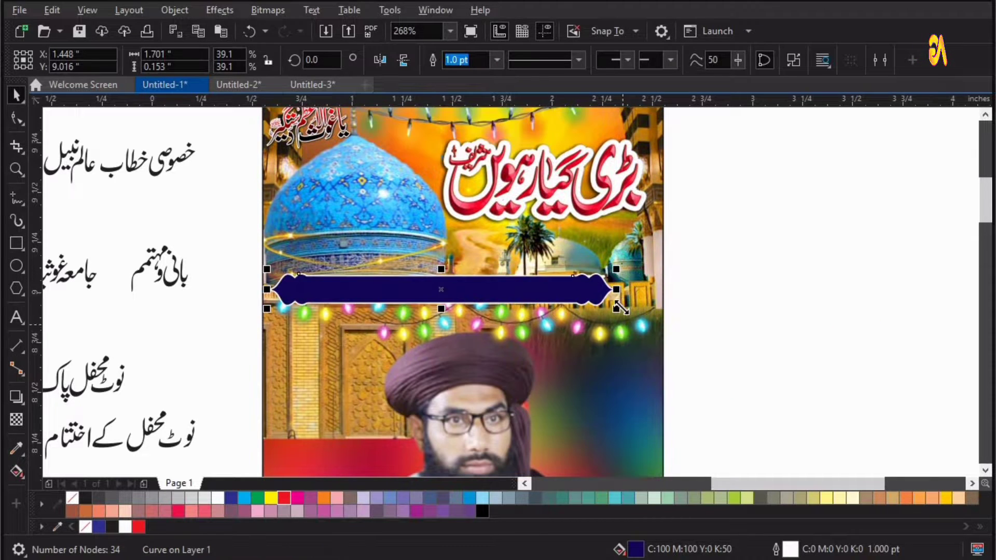
{"action": "left_click_drag", "start_coordinate": [647, 322], "coordinate": [655, 384]}
Duplicate the banner just above the original and center both banners horizontally.
{"action": "left_click", "coordinate": [655, 384], "text": "shift"}
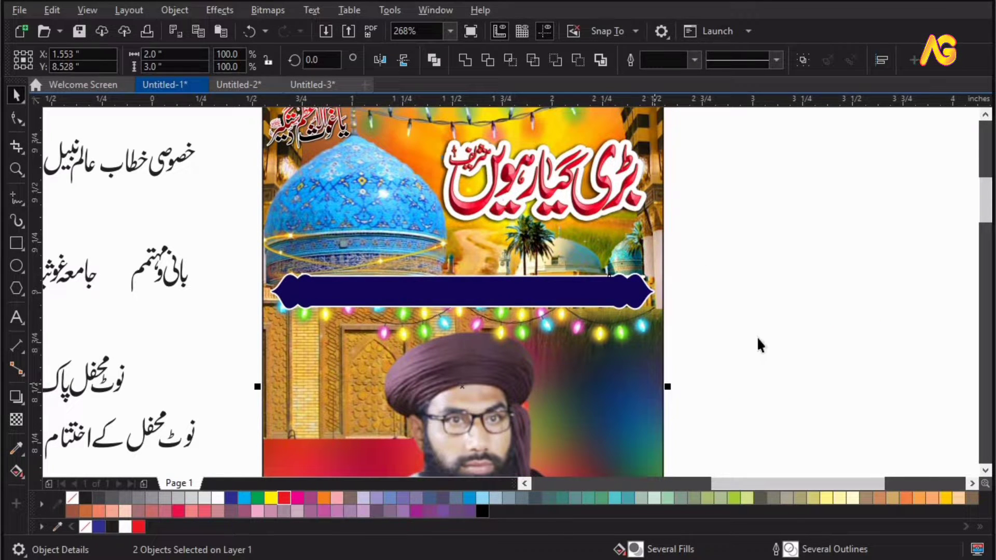
{"action": "left_click", "coordinate": [518, 288]}
{"action": "left_click_drag", "start_coordinate": [541, 303], "coordinate": [529, 264]}
{"action": "right_click", "coordinate": [530, 263]}
{"action": "left_click", "coordinate": [531, 291], "text": "shift"}
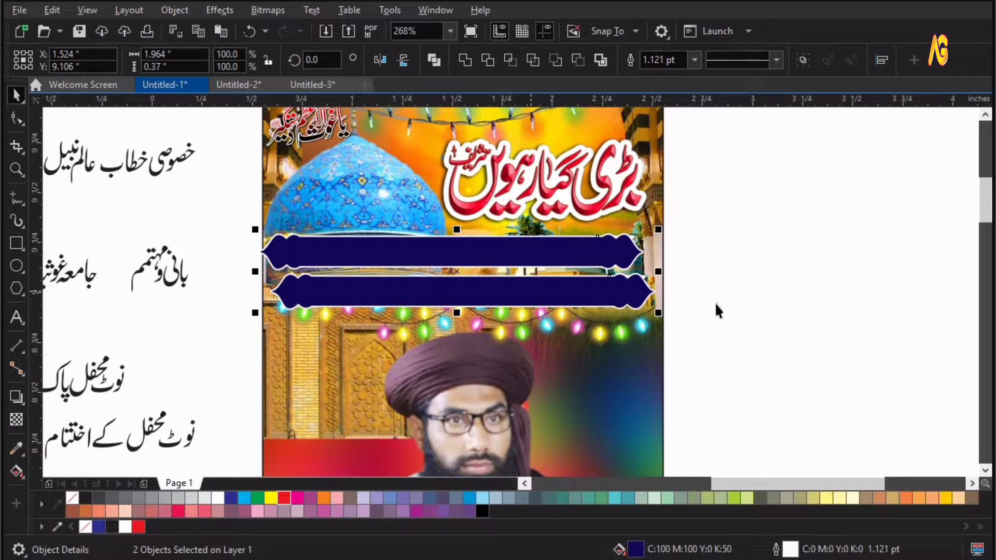
{"action": "key", "text": "c"}
{"action": "key", "text": "Escape"}
Shorten the upper banner to about half its length by moving its right-end nodes leftward.
{"action": "left_click", "coordinate": [619, 256]}
{"action": "key", "text": "F10"}
{"action": "left_click_drag", "start_coordinate": [576, 194], "coordinate": [702, 316]}
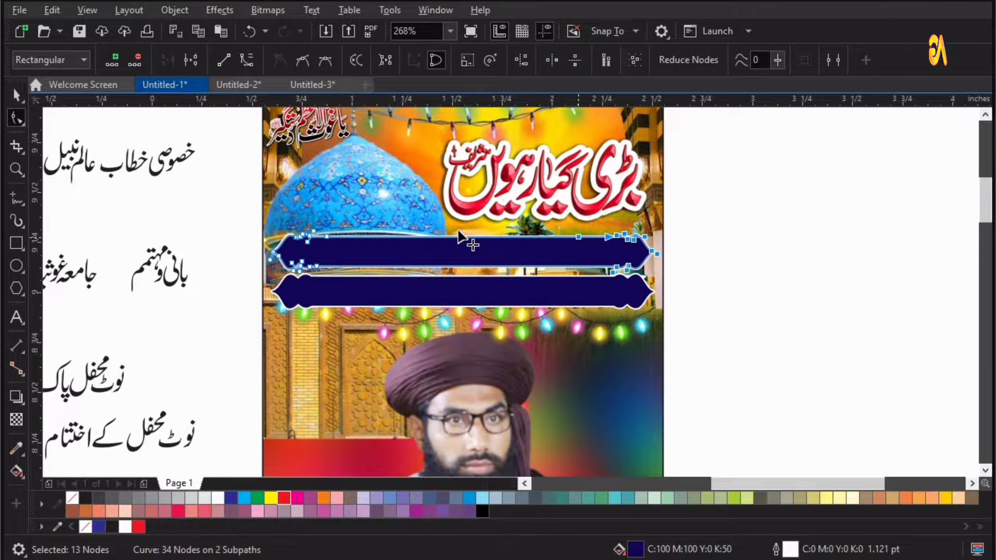
{"action": "left_click_drag", "start_coordinate": [578, 237], "coordinate": [383, 236]}
{"action": "key", "text": "space"}
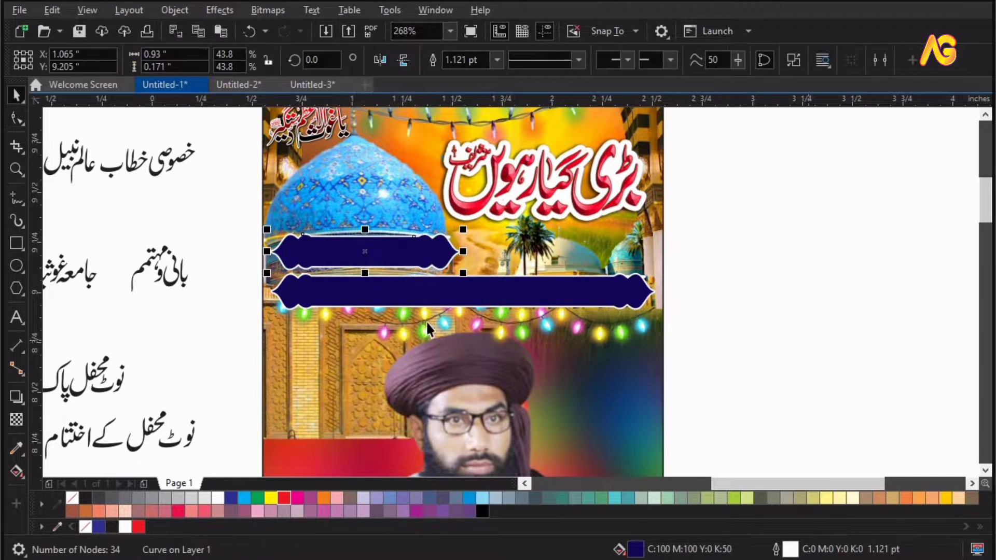
Move the small orange label shape onto the poster beside the portrait's head and fill it cyan.
{"action": "key", "text": "Escape"}
{"action": "key", "text": "F3"}
{"action": "key", "text": "F2"}
{"action": "left_click_drag", "start_coordinate": [876, 163], "coordinate": [263, 480]}
{"action": "left_click_drag", "start_coordinate": [793, 137], "coordinate": [514, 290]}
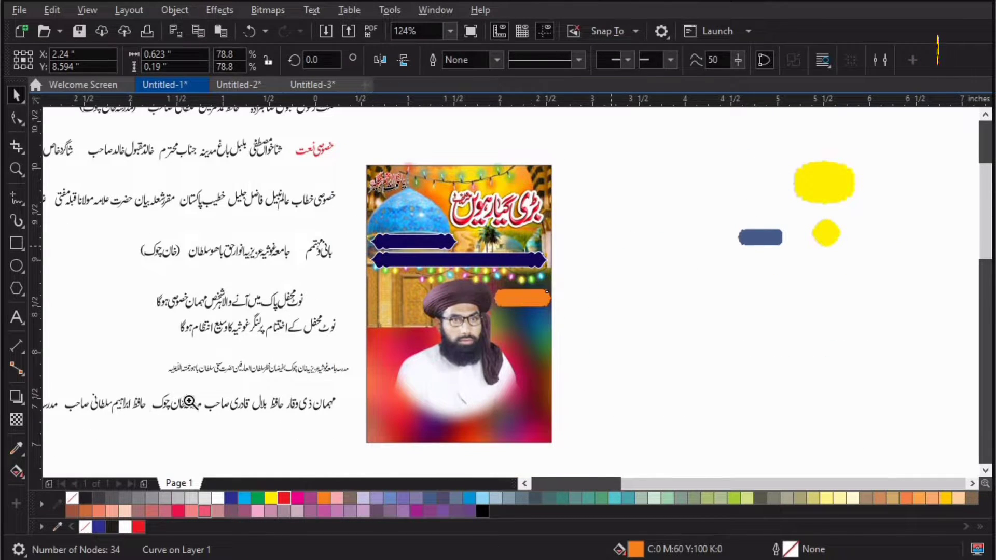
{"action": "scroll", "coordinate": [700, 300], "scroll_direction": "up", "scroll_amount": 2}
{"action": "left_click_drag", "start_coordinate": [704, 282], "coordinate": [702, 278]}
{"action": "left_click", "coordinate": [269, 498]}
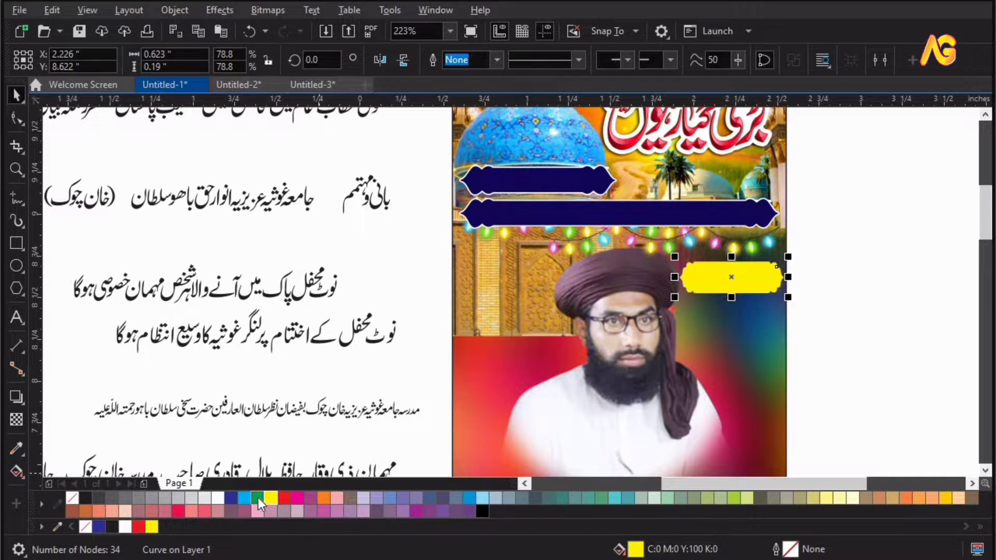
{"action": "left_click", "coordinate": [257, 498]}
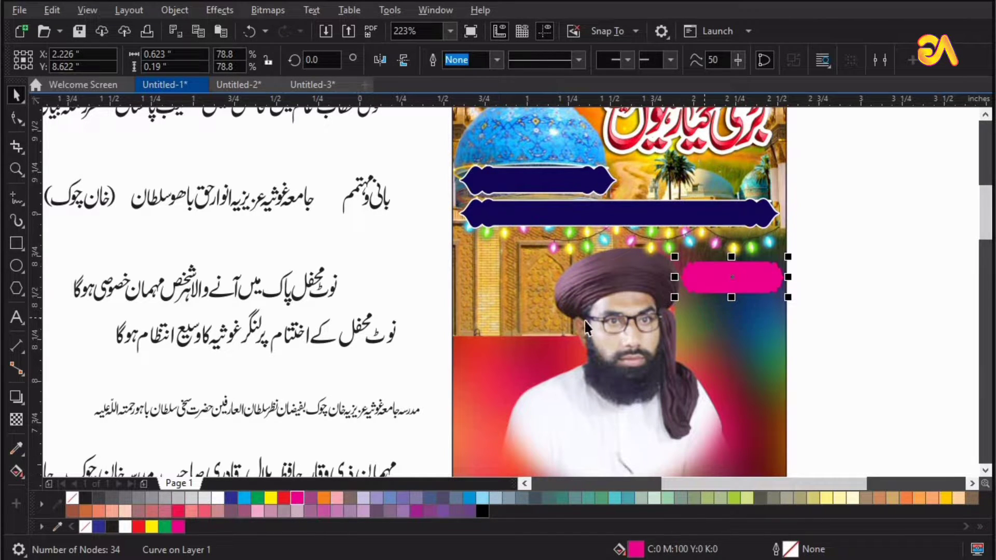
{"action": "left_click", "coordinate": [244, 498]}
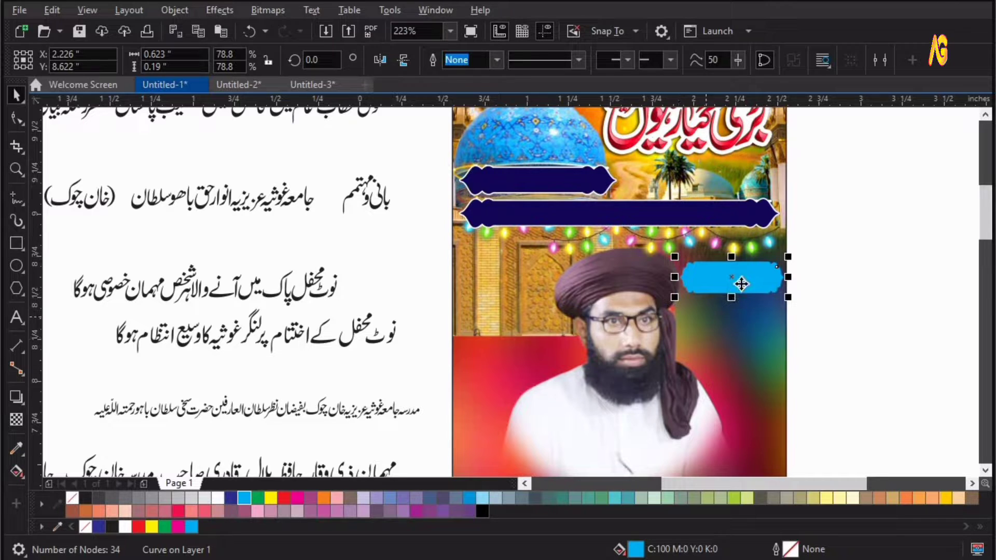
Place the large yellow badge on the poster's left side beside the portrait.
{"action": "left_click_drag", "start_coordinate": [541, 297], "coordinate": [517, 291]}
{"action": "key", "text": "F4"}
{"action": "key", "text": "F2"}
{"action": "mouse_move", "coordinate": [900, 238]}
{"action": "left_mouse_down"}
{"action": "mouse_move", "coordinate": [519, 468]}
{"action": "mouse_move", "coordinate": [363, 524]}
{"action": "left_mouse_up"}
{"action": "left_click_drag", "start_coordinate": [812, 153], "coordinate": [520, 345]}
{"action": "left_click_drag", "start_coordinate": [424, 306], "coordinate": [446, 294]}
{"action": "left_click_drag", "start_coordinate": [445, 292], "coordinate": [470, 297]}
{"action": "key", "text": "F4"}
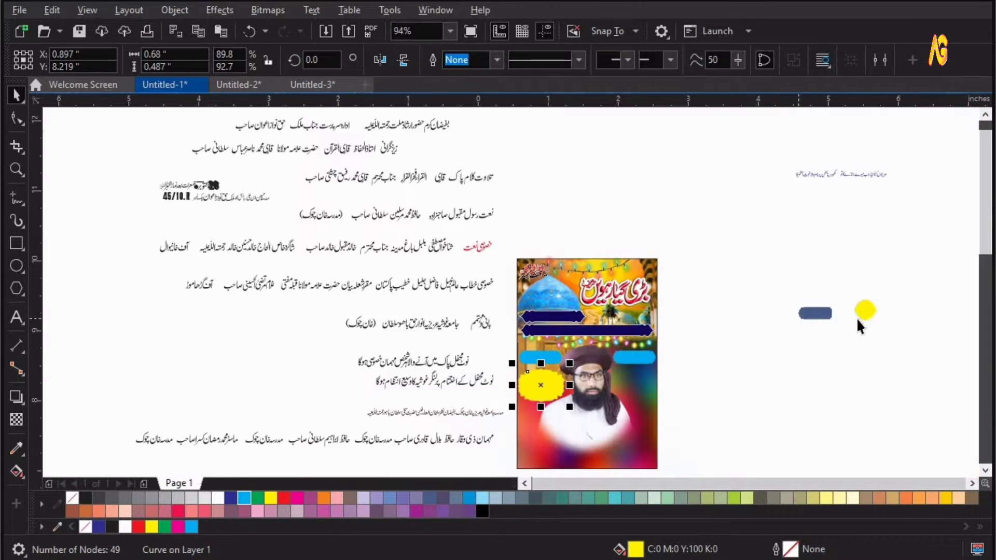
Arrange three yellow flower badges in a triangle below the right cyan label.
{"action": "left_click_drag", "start_coordinate": [666, 360], "coordinate": [626, 383]}
{"action": "key", "text": "z"}
{"action": "left_click_drag", "start_coordinate": [490, 319], "coordinate": [779, 453]}
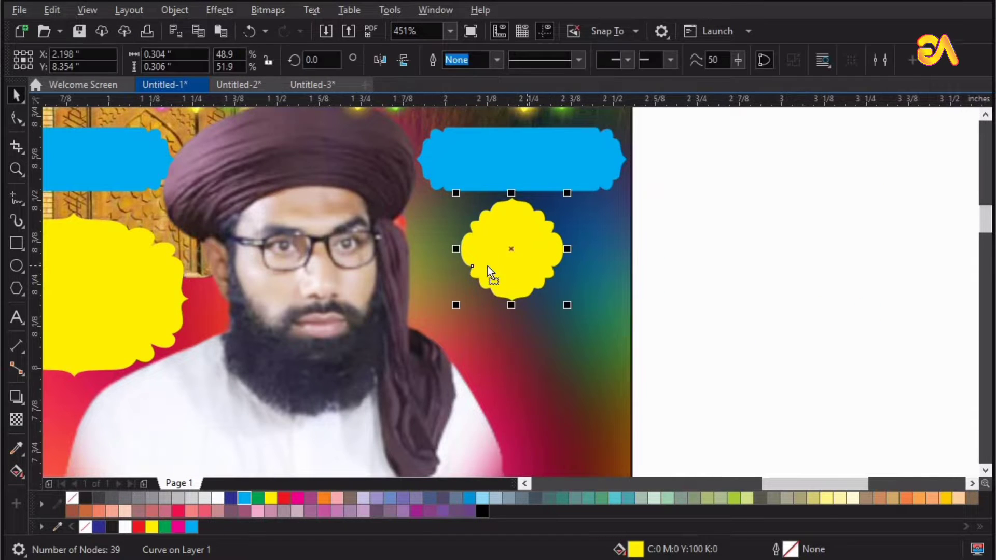
{"action": "left_click_drag", "start_coordinate": [487, 266], "coordinate": [506, 343]}
{"action": "right_click", "coordinate": [561, 274]}
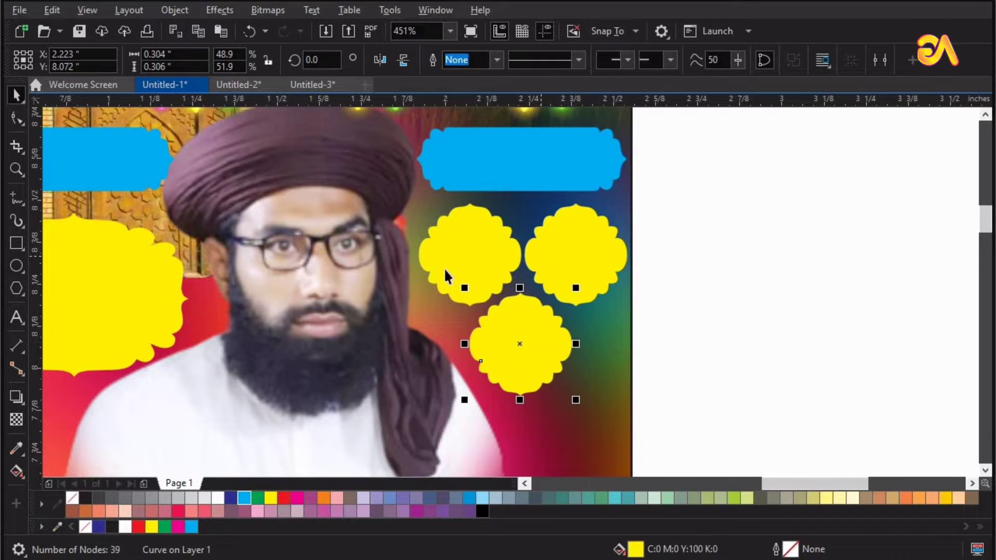
{"action": "left_click", "coordinate": [444, 271], "text": "shift"}
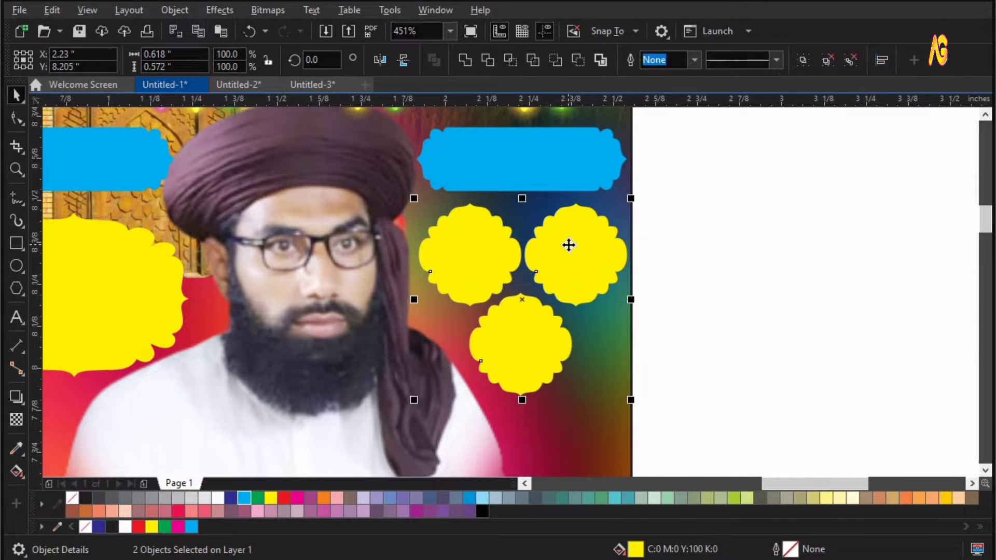
{"action": "left_click", "coordinate": [525, 348]}
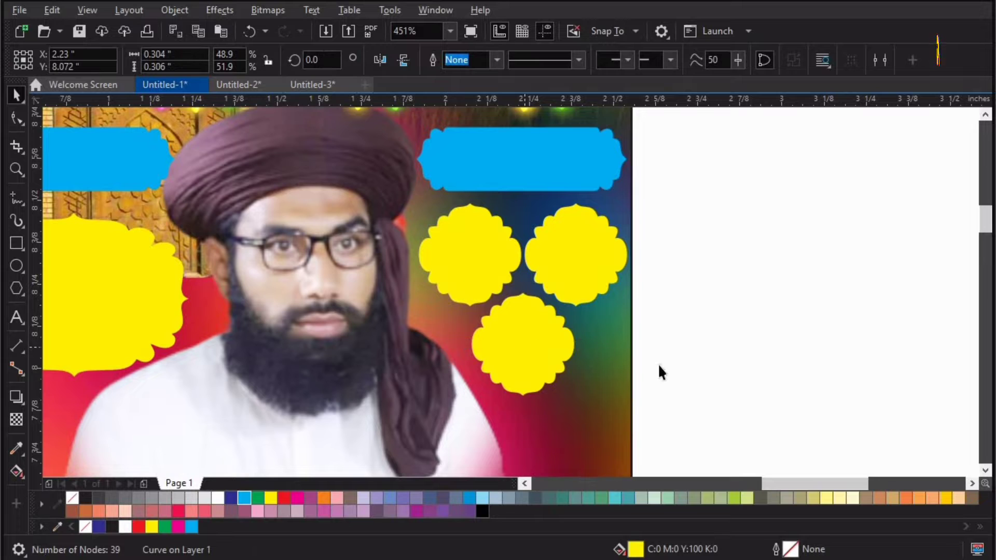
Bring the slate blue label onto the poster, in front, just below the yellow flowers.
{"action": "key", "text": "F4"}
{"action": "left_click_drag", "start_coordinate": [815, 315], "coordinate": [634, 394]}
{"action": "key", "text": "F2"}
{"action": "left_click_drag", "start_coordinate": [534, 335], "coordinate": [805, 505]}
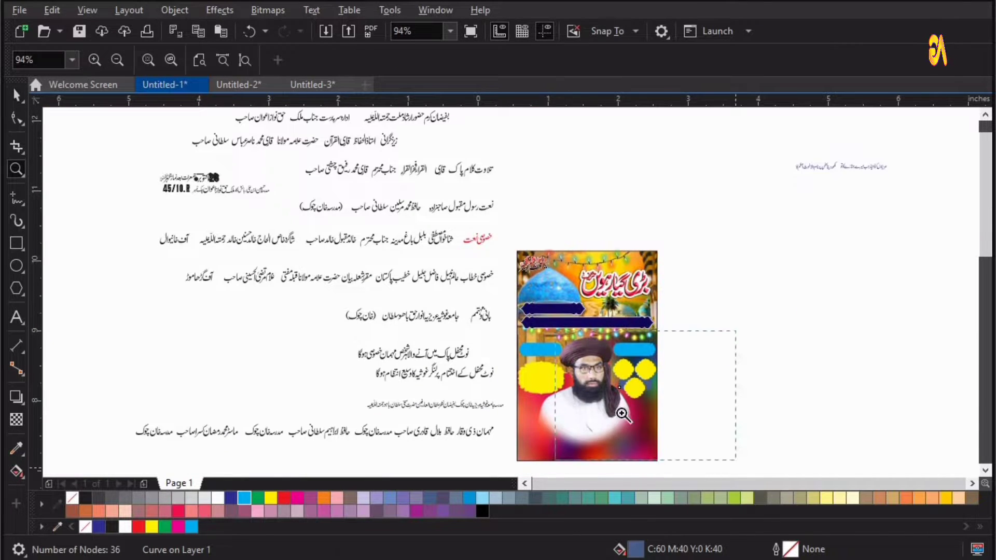
{"action": "key", "text": "shift+Page_Up"}
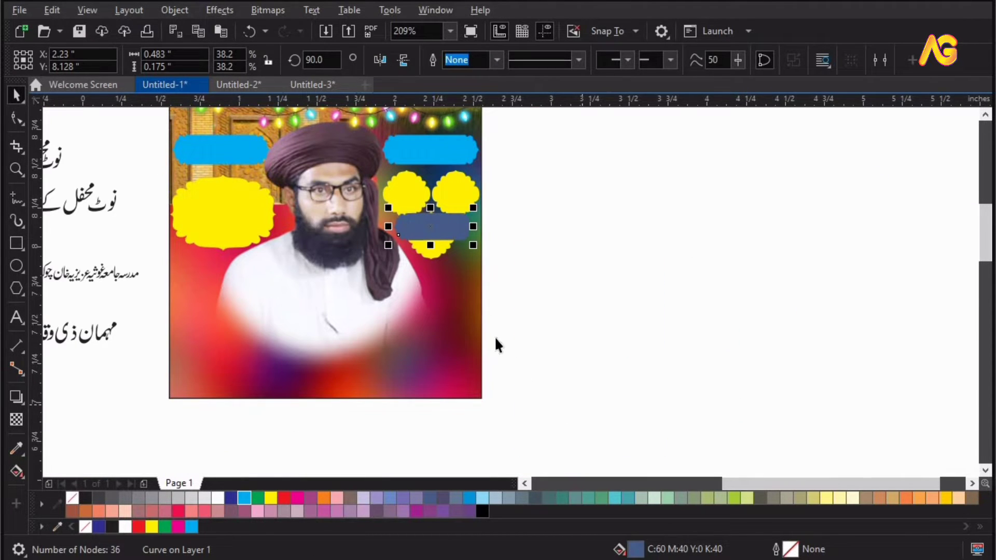
{"action": "left_click", "coordinate": [460, 320], "text": "shift"}
{"action": "left_click_drag", "start_coordinate": [463, 231], "coordinate": [465, 281]}
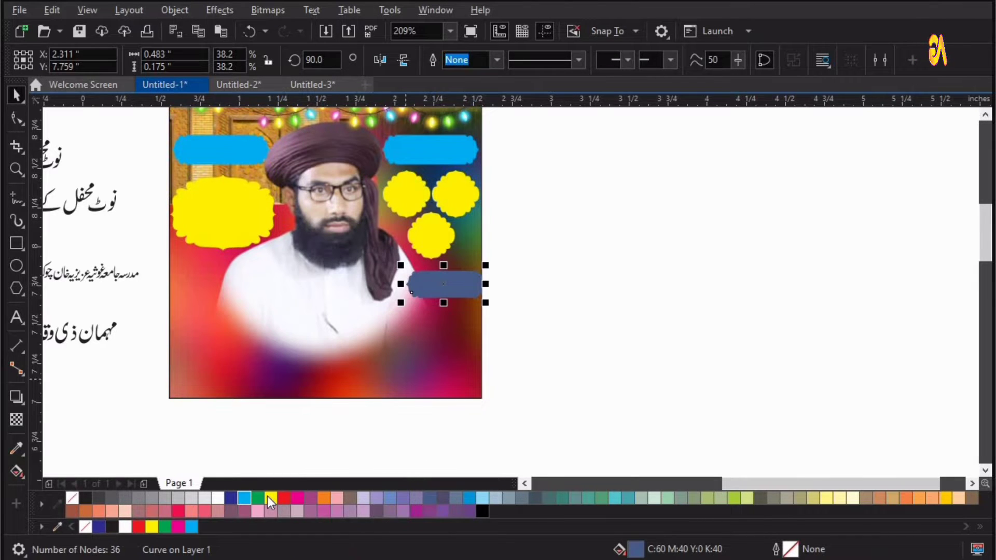
Fill the slate label with magenta.
{"action": "left_click", "coordinate": [218, 498]}
{"action": "left_click_drag", "start_coordinate": [326, 410], "coordinate": [592, 216]}
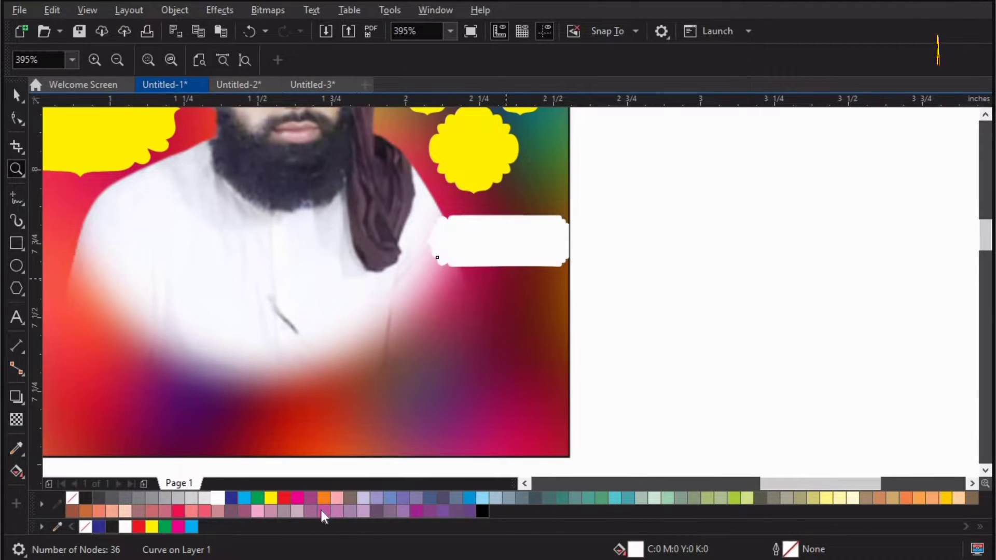
{"action": "left_click", "coordinate": [296, 499]}
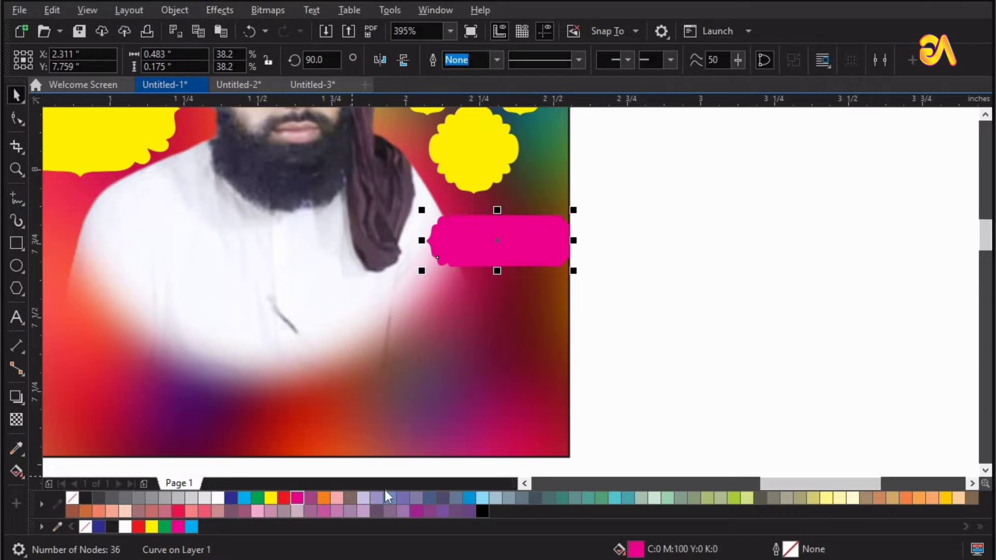
Recolor the label orange and duplicate it twice in a column below it.
{"action": "left_click", "coordinate": [321, 494]}
{"action": "left_click_drag", "start_coordinate": [530, 245], "coordinate": [527, 301]}
{"action": "key", "text": "ctrl+r"}
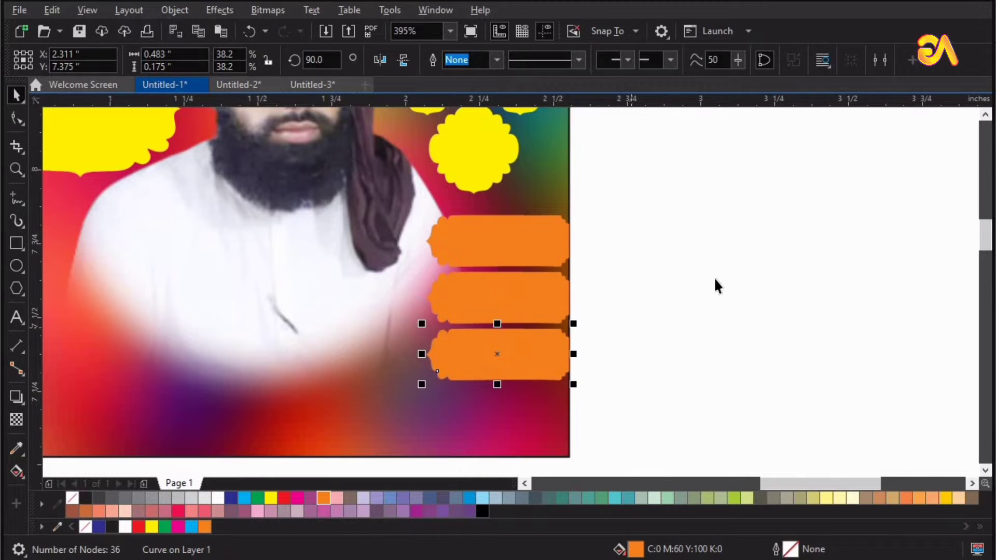
Draw a rectangle spanning the poster's bottom edge.
{"action": "left_click", "coordinate": [715, 279]}
{"action": "key", "text": "F3"}
{"action": "key", "text": "z"}
{"action": "left_click_drag", "start_coordinate": [369, 352], "coordinate": [860, 156]}
{"action": "left_click", "coordinate": [16, 95]}
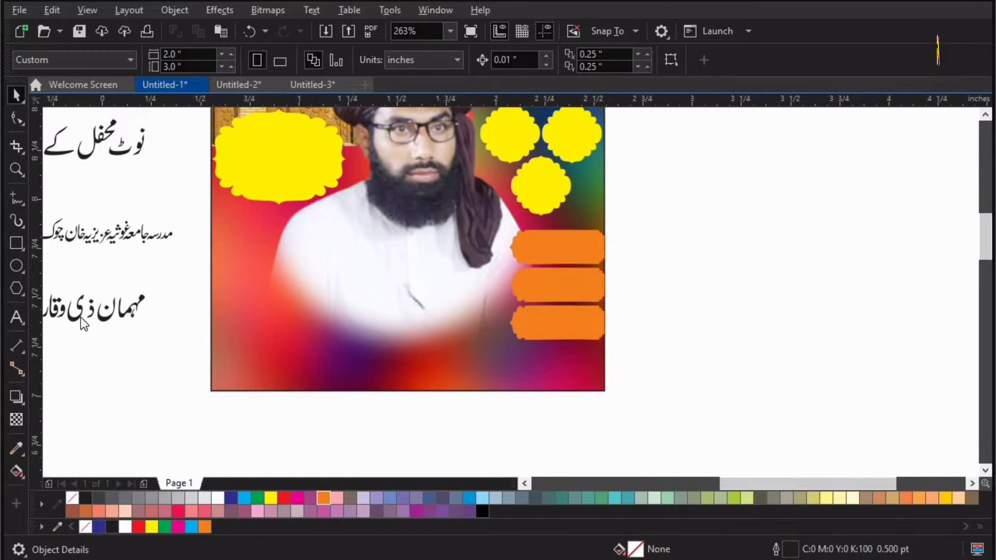
{"action": "key", "text": "F6"}
{"action": "left_click_drag", "start_coordinate": [210, 355], "coordinate": [604, 389]}
Duplicate the bottom rectangle as a thinner band stacked just above it.
{"action": "key", "text": "space"}
{"action": "left_click", "coordinate": [291, 332], "text": "shift"}
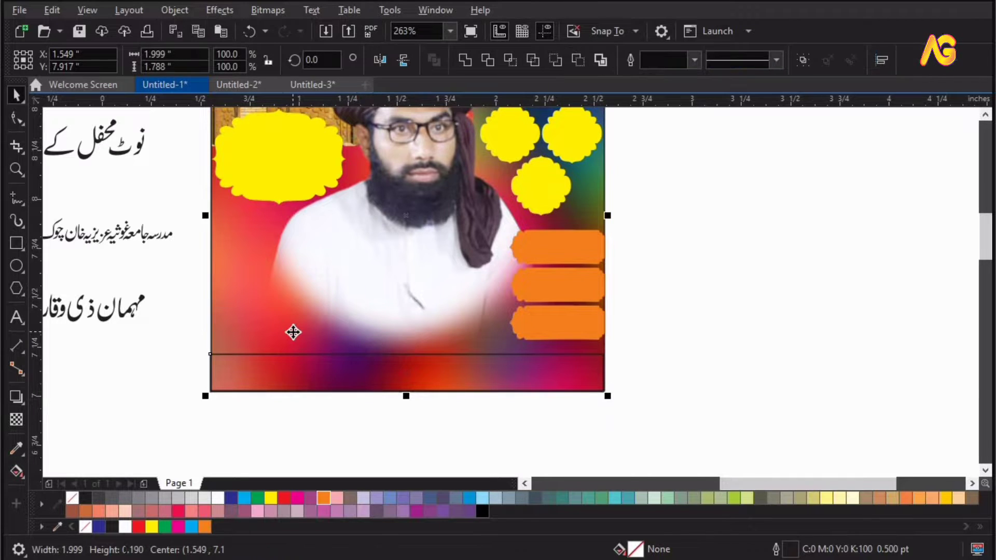
{"action": "left_click", "coordinate": [429, 375]}
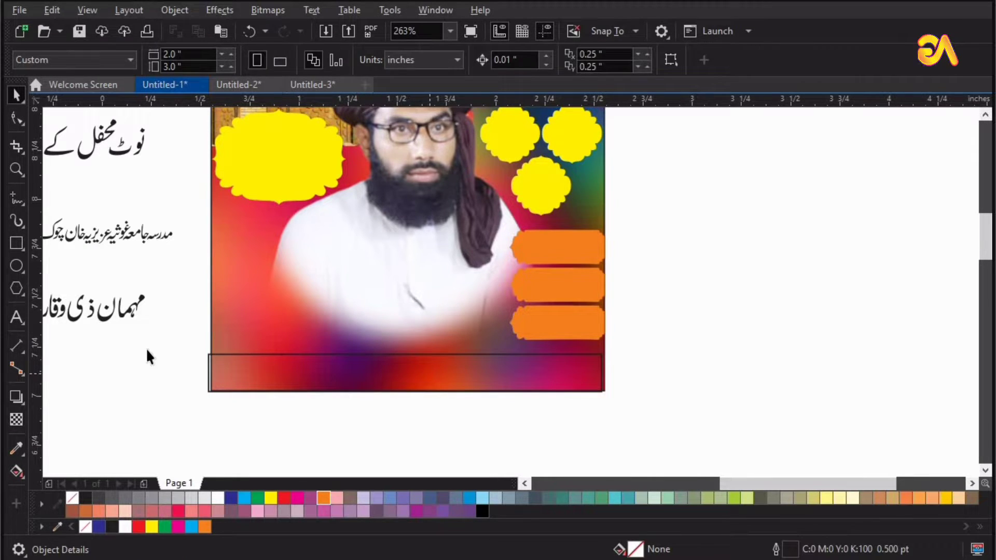
{"action": "left_click", "coordinate": [209, 356]}
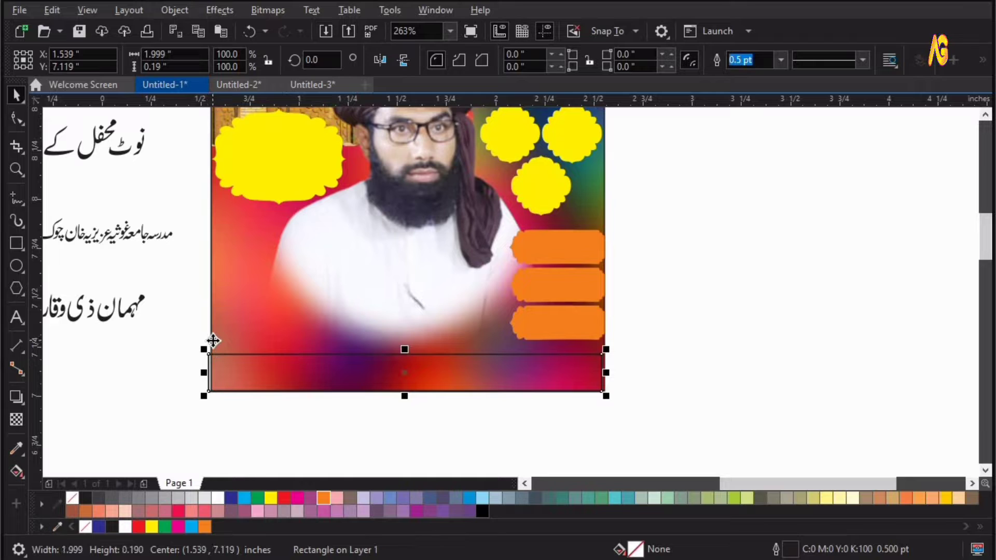
{"action": "left_click", "coordinate": [213, 341], "text": "shift"}
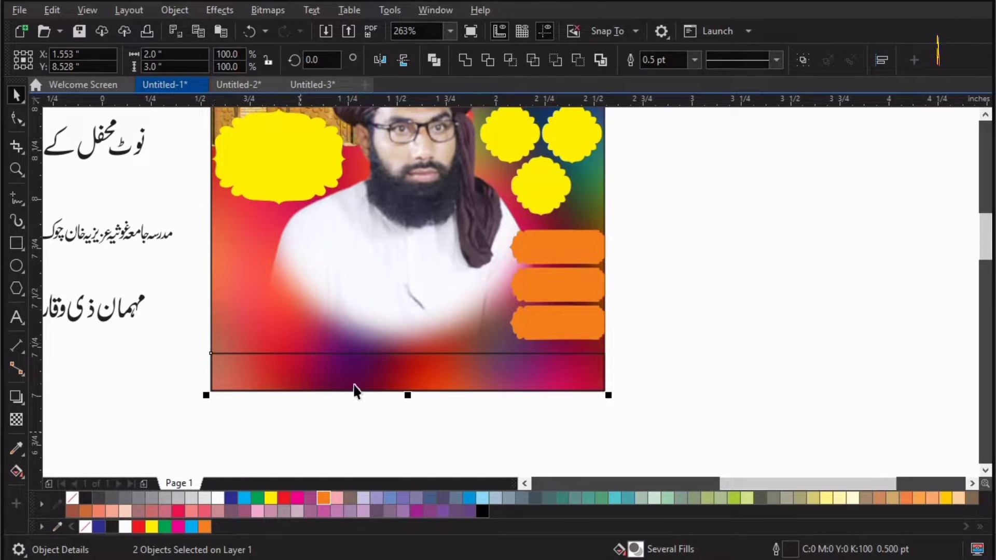
{"action": "key", "text": "Escape"}
{"action": "left_click", "coordinate": [408, 395]}
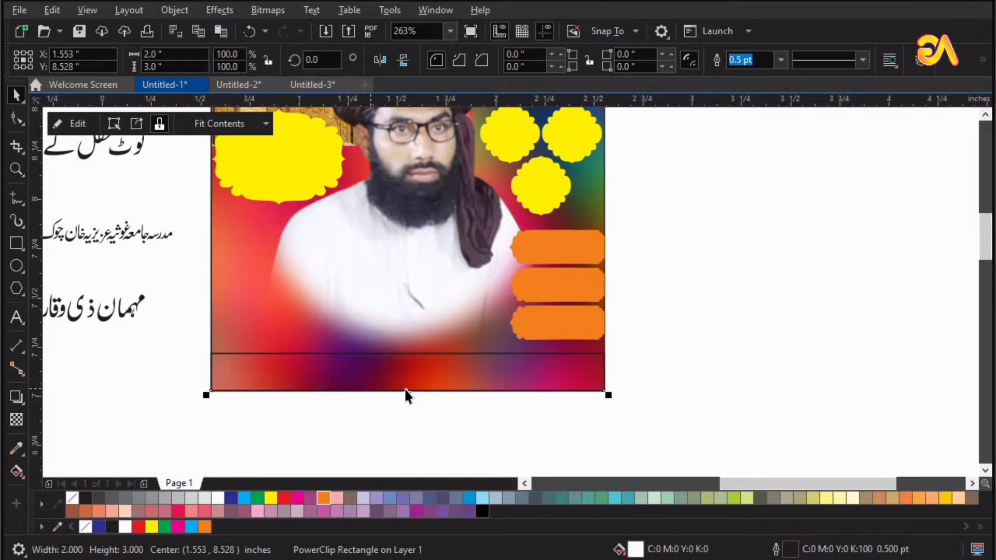
{"action": "key", "text": "Escape"}
{"action": "left_click", "coordinate": [216, 355]}
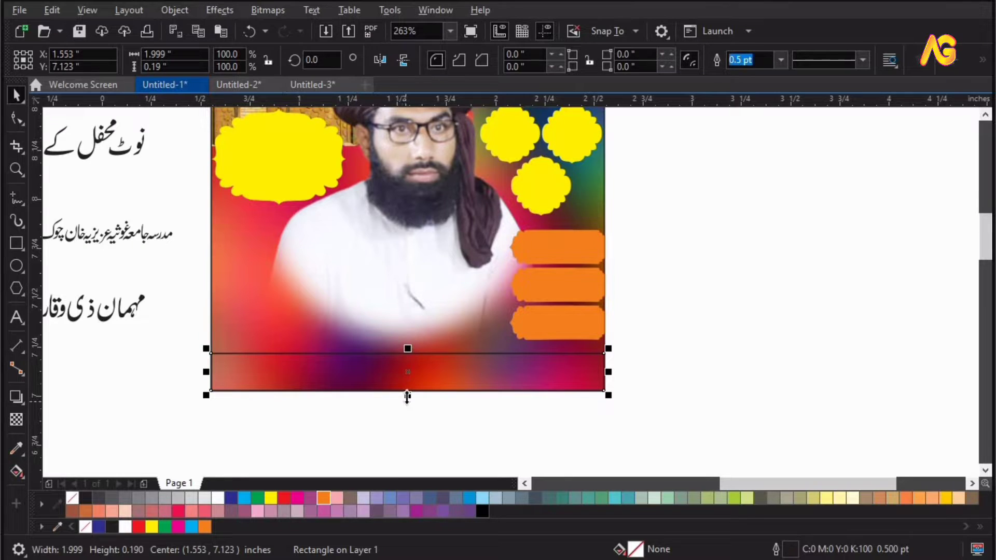
{"action": "left_click_drag", "start_coordinate": [408, 388], "coordinate": [289, 377]}
{"action": "key", "text": "Up"}
{"action": "key", "text": "Up"}
{"action": "key", "text": "Up"}
{"action": "key", "text": "Up"}
{"action": "key", "text": "Up"}
{"action": "key", "text": "Up"}
{"action": "key", "text": "Up"}
{"action": "key", "text": "Up"}
{"action": "key", "text": "Up"}
{"action": "key", "text": "Up"}
{"action": "key", "text": "Up"}
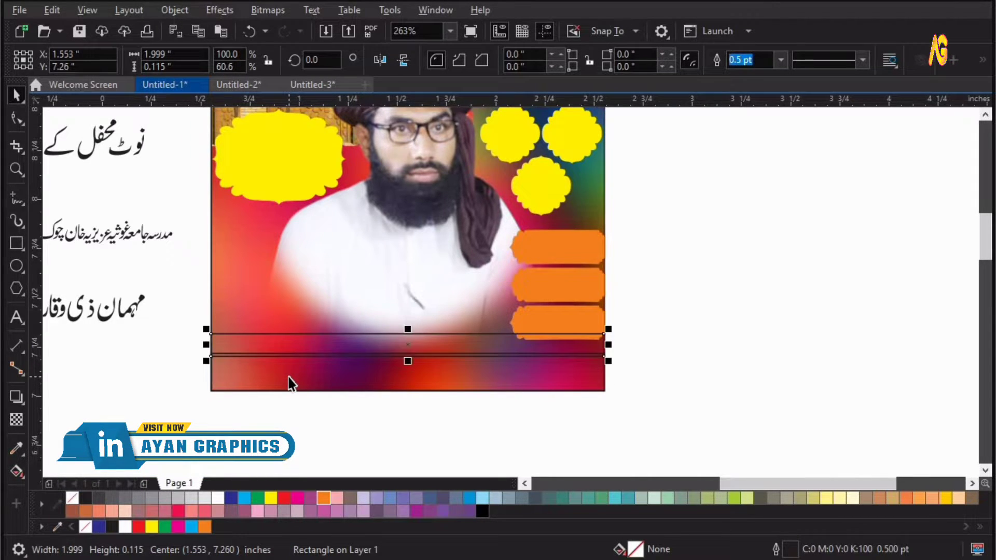
{"action": "left_click", "coordinate": [216, 388], "text": "shift"}
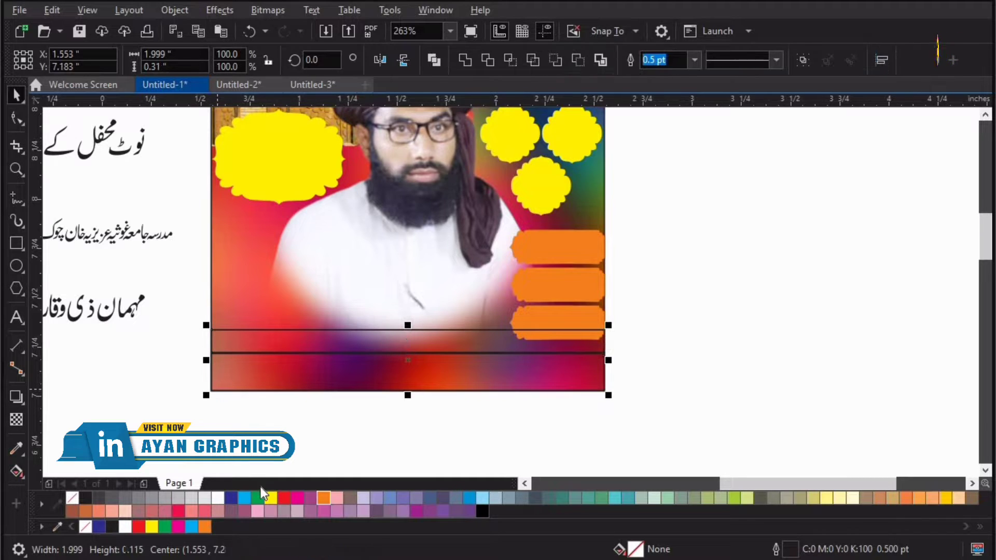
Fill the bottom strip green and the thin band above it blue.
{"action": "left_click", "coordinate": [257, 497]}
{"action": "key", "text": "Escape"}
{"action": "left_click", "coordinate": [315, 342]}
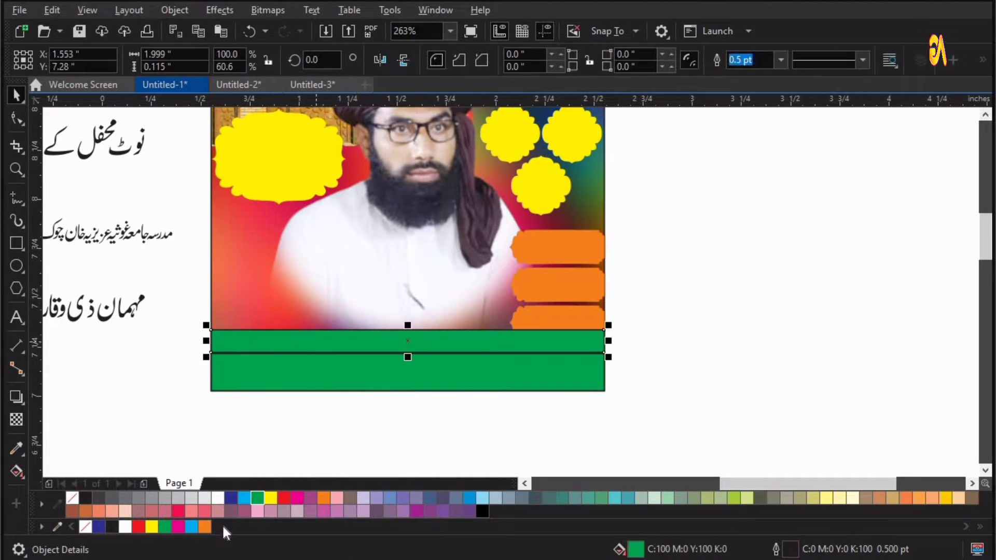
{"action": "left_click", "coordinate": [241, 496]}
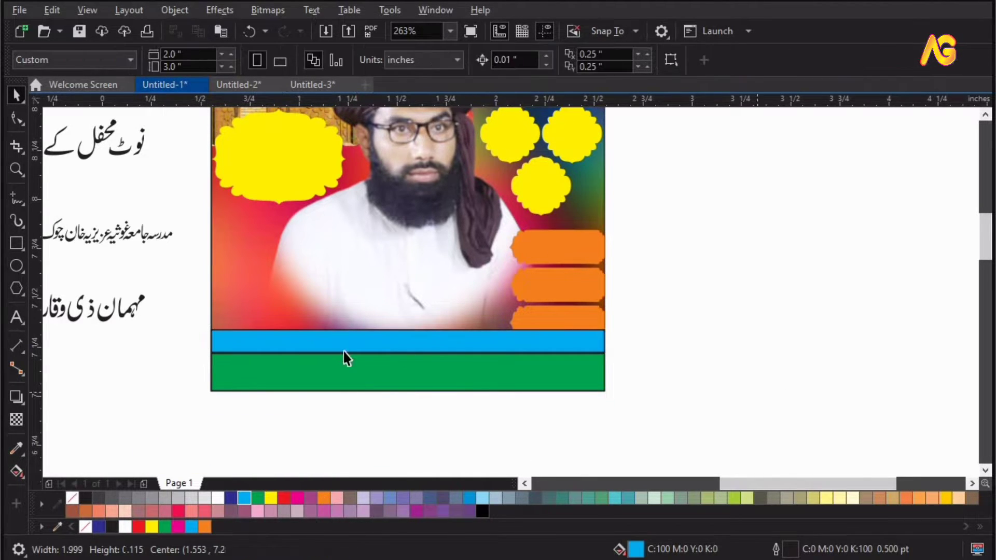
{"action": "left_click", "coordinate": [234, 494]}
Move the small Urdu couplet line onto the poster just above the main title.
{"action": "left_click", "coordinate": [686, 359]}
{"action": "key", "text": "F4"}
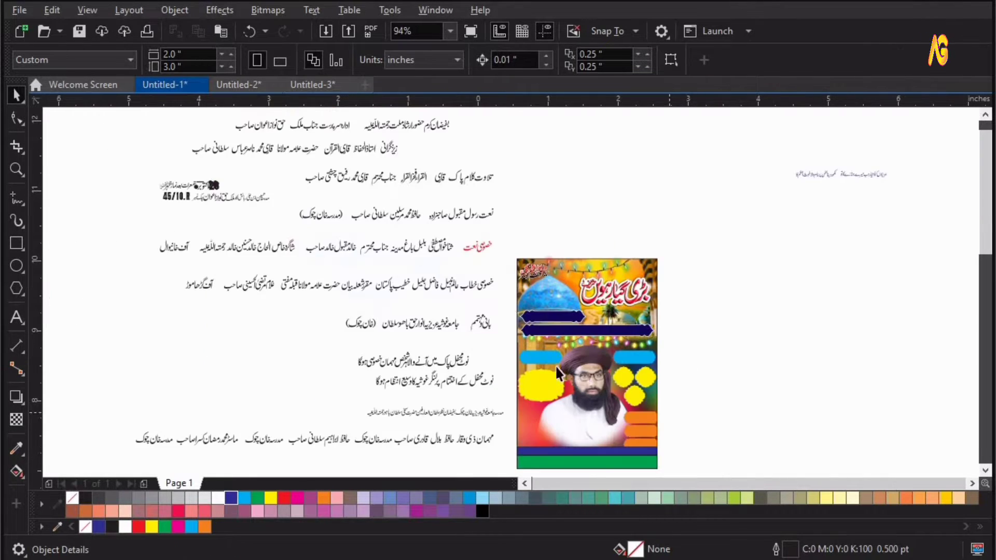
{"action": "key", "text": "z"}
{"action": "left_click_drag", "start_coordinate": [490, 250], "coordinate": [745, 485]}
{"action": "key", "text": "F4"}
{"action": "key", "text": "space"}
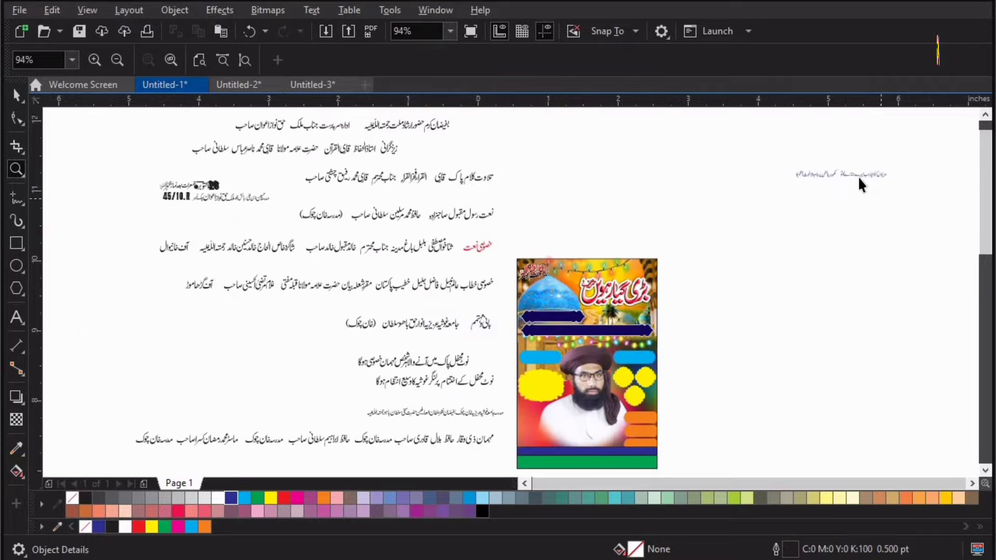
{"action": "left_click", "coordinate": [858, 177]}
{"action": "left_click", "coordinate": [818, 173], "text": "shift"}
{"action": "left_click_drag", "start_coordinate": [817, 173], "coordinate": [590, 276]}
{"action": "key", "text": "z"}
{"action": "left_click_drag", "start_coordinate": [511, 241], "coordinate": [685, 289]}
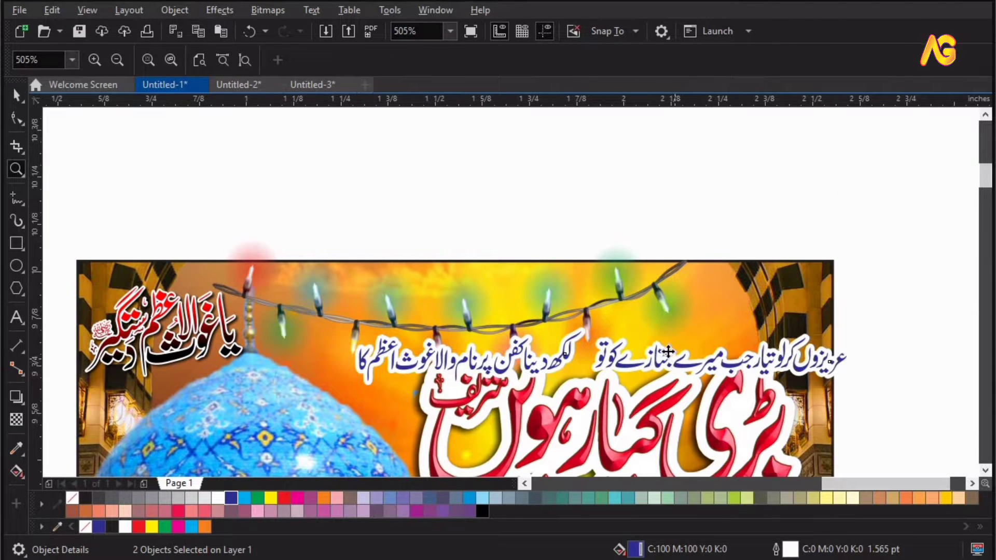
{"action": "key", "text": "space"}
{"action": "left_click_drag", "start_coordinate": [668, 351], "coordinate": [642, 326]}
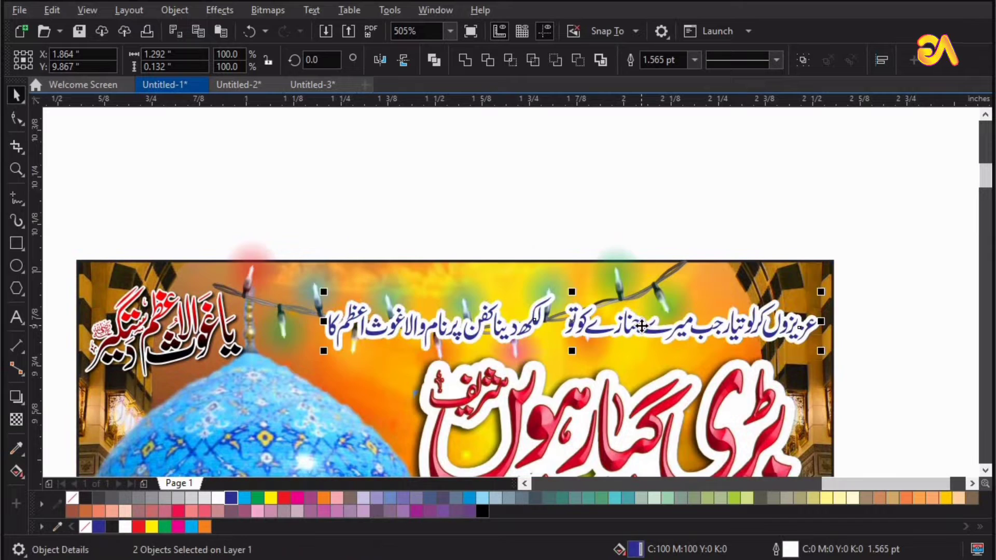
Examine the finished reference poster's banners and bottom strips, then return to the working poster.
{"action": "key", "text": "F3"}
{"action": "left_click", "coordinate": [888, 300]}
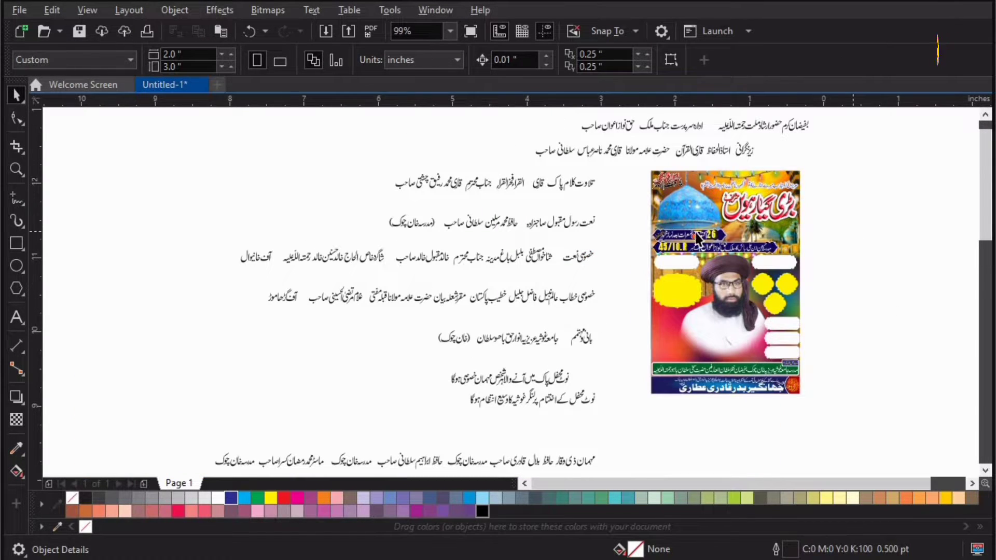
{"action": "key", "text": "z"}
{"action": "left_click_drag", "start_coordinate": [619, 188], "coordinate": [849, 301]}
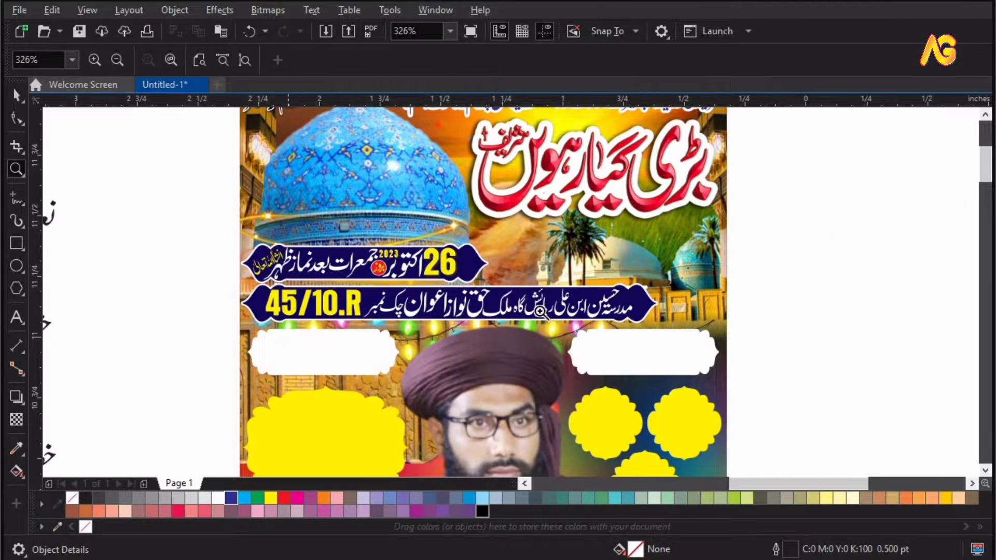
{"action": "key", "text": "F3"}
{"action": "left_click_drag", "start_coordinate": [600, 340], "coordinate": [836, 420]}
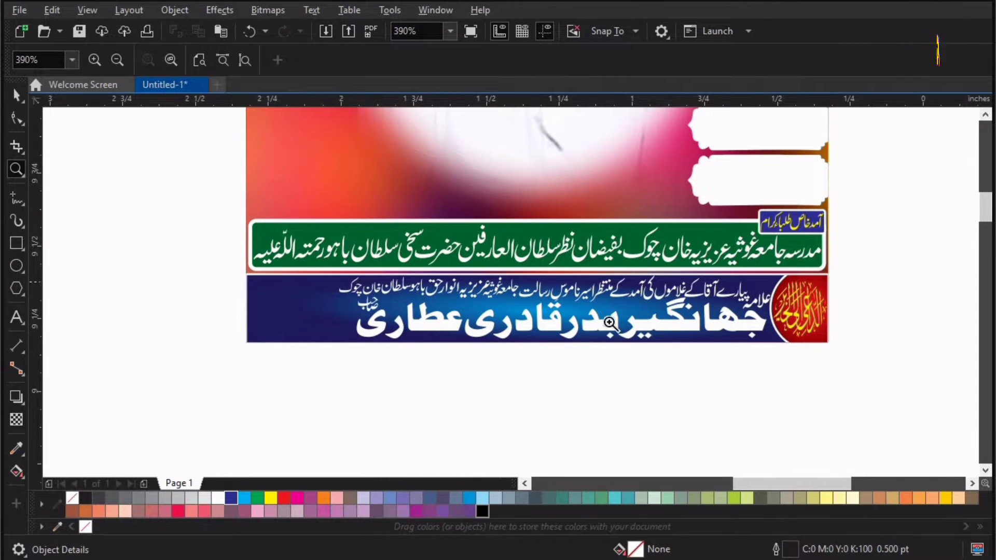
{"action": "key", "text": "F3"}
{"action": "key", "text": "space"}
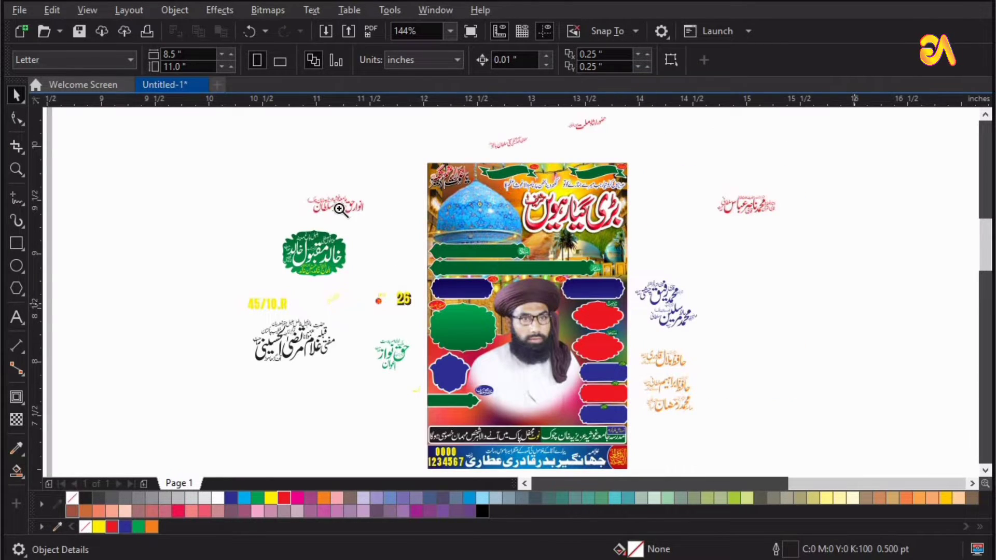
{"action": "key", "text": "z"}
{"action": "left_click_drag", "start_coordinate": [249, 159], "coordinate": [747, 424]}
{"action": "key", "text": "space"}
Align the date text group centred on the upper green banner.
{"action": "left_click", "coordinate": [384, 307]}
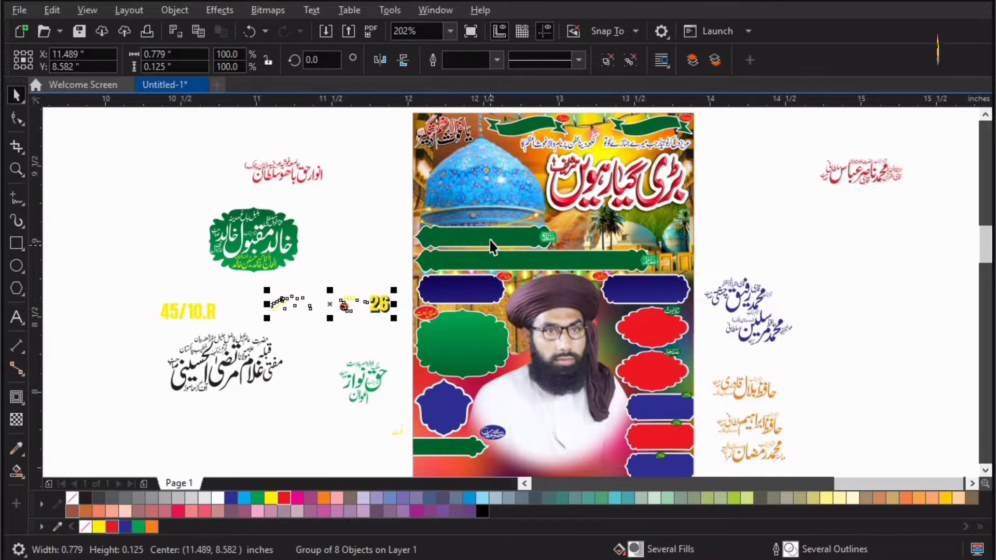
{"action": "left_click", "coordinate": [489, 241], "text": "shift"}
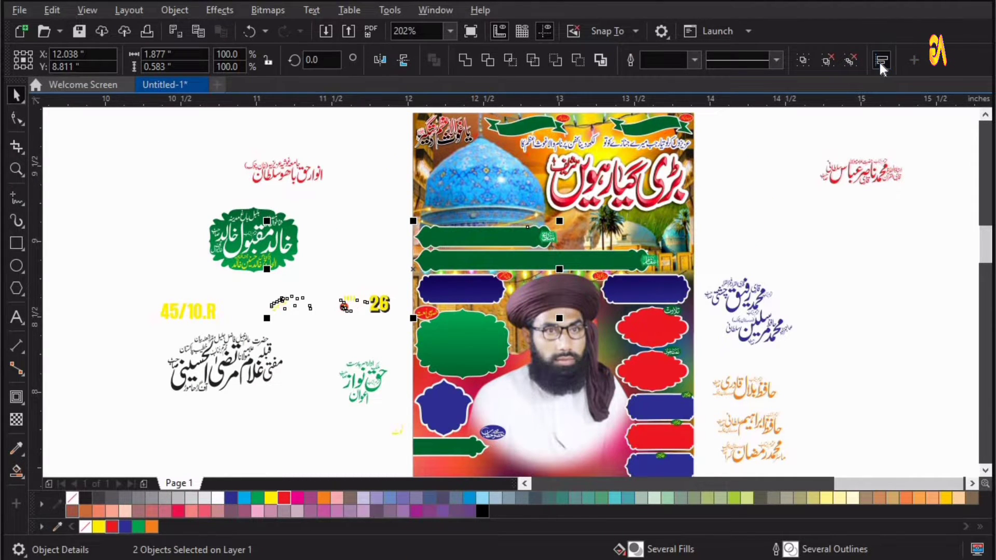
{"action": "left_click", "coordinate": [882, 61]}
{"action": "left_click", "coordinate": [783, 126]}
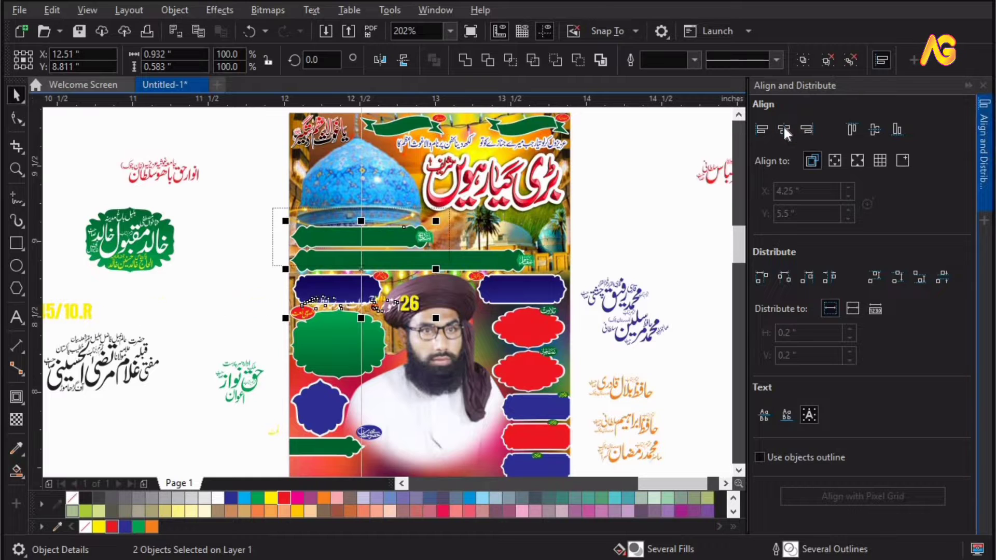
{"action": "left_click", "coordinate": [876, 133]}
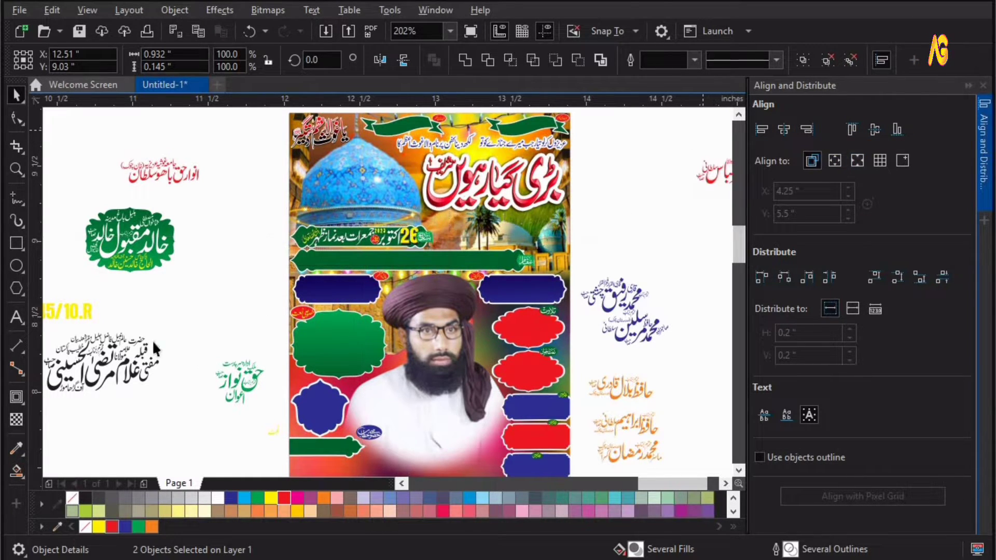
{"action": "key", "text": "Escape"}
Align the 45/10.R address text group centred on the second green banner.
{"action": "left_click", "coordinate": [80, 313]}
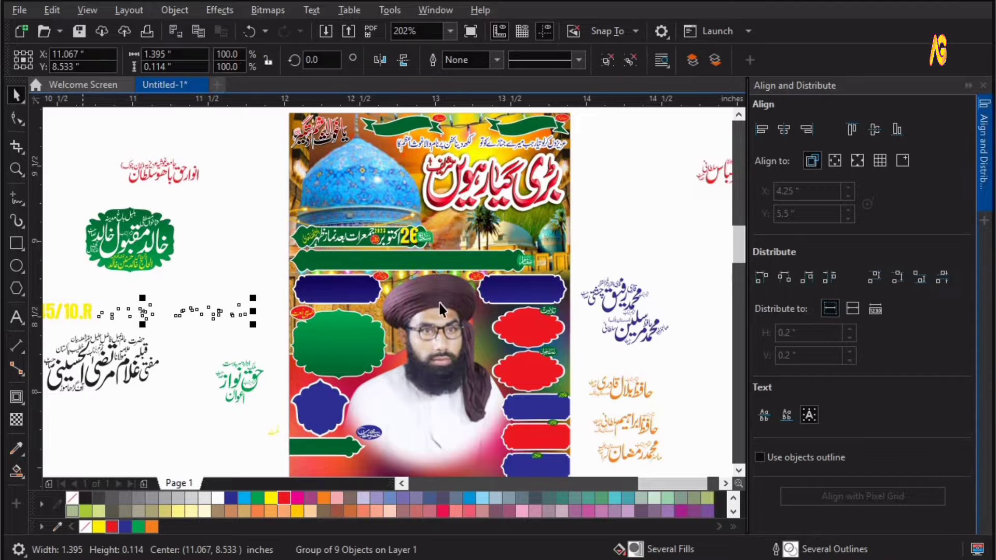
{"action": "left_click", "coordinate": [427, 263], "text": "shift"}
{"action": "left_click", "coordinate": [782, 129]}
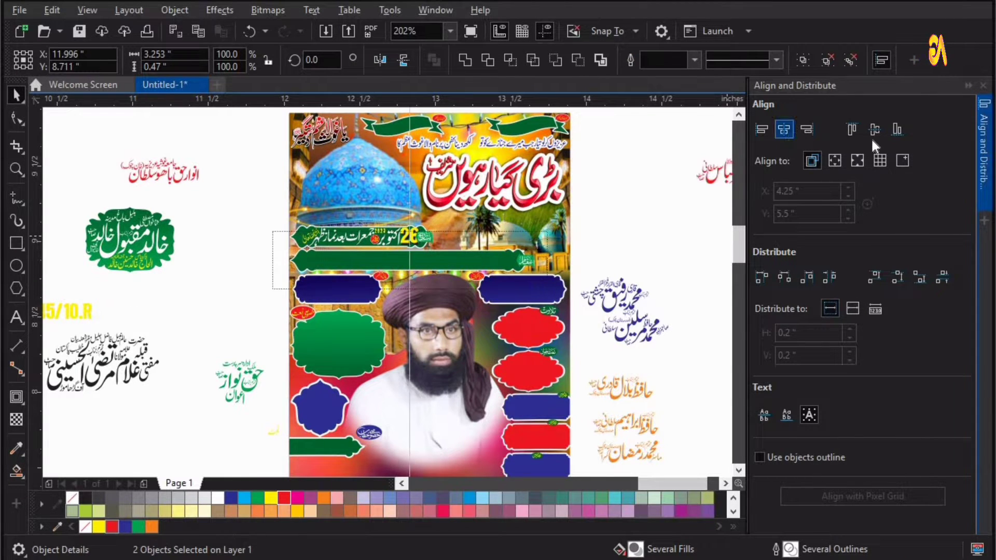
{"action": "left_click", "coordinate": [873, 132]}
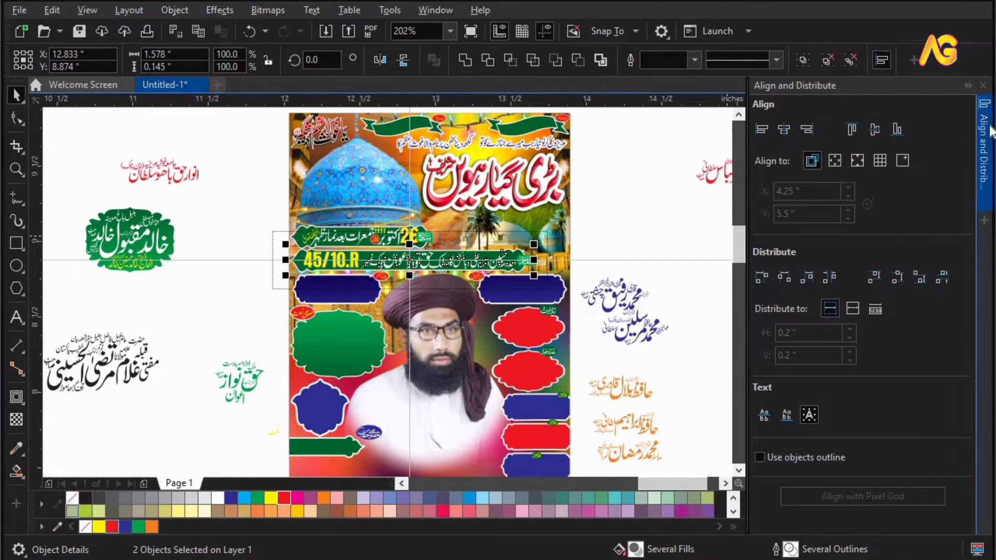
{"action": "left_click", "coordinate": [984, 85]}
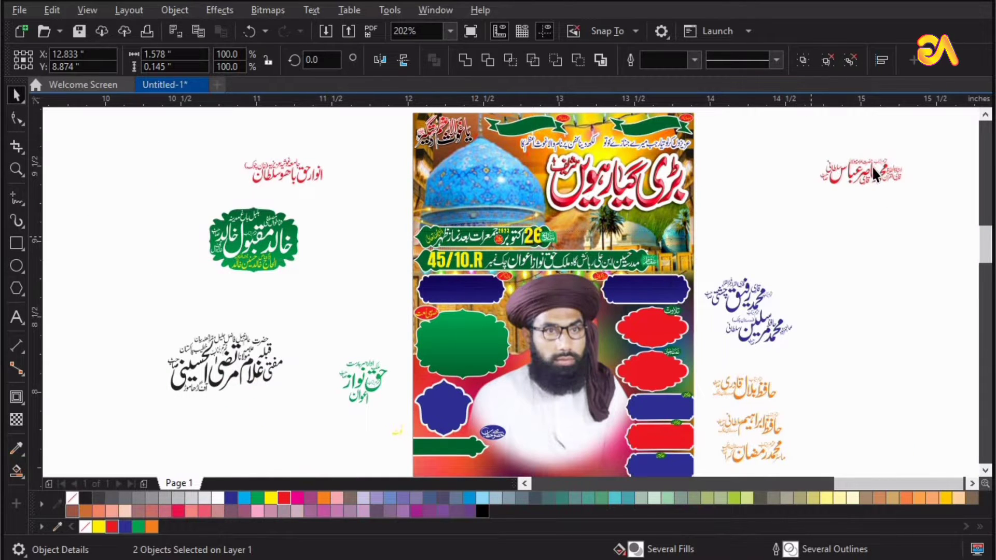
{"action": "key", "text": "Escape"}
Centre the name text on the upper right blue label and color it white.
{"action": "left_click", "coordinate": [874, 173]}
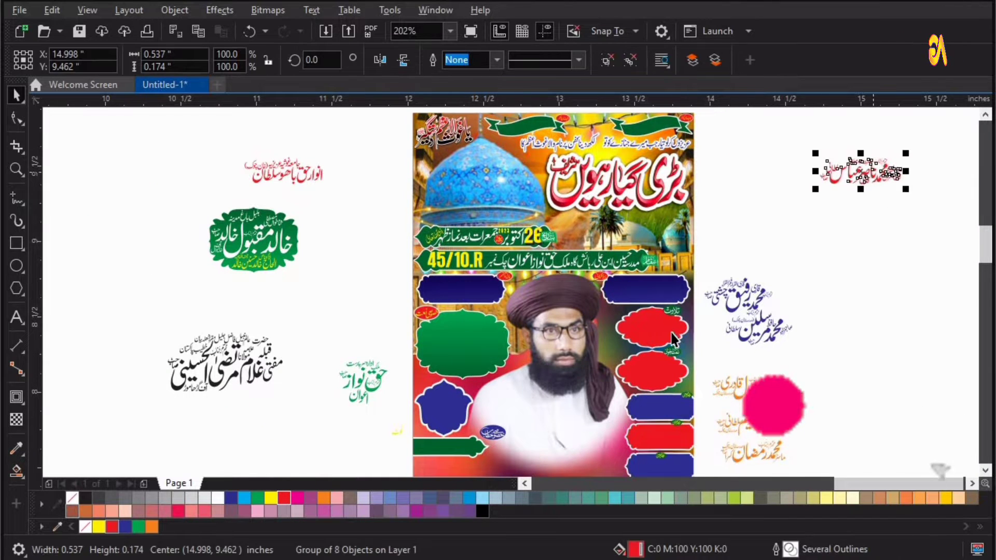
{"action": "left_click", "coordinate": [653, 290], "text": "shift"}
{"action": "key", "text": "c"}
{"action": "key", "text": "e"}
{"action": "key", "text": "F2"}
{"action": "left_click_drag", "start_coordinate": [792, 332], "coordinate": [573, 259]}
{"action": "key", "text": "space"}
{"action": "left_click", "coordinate": [458, 248]}
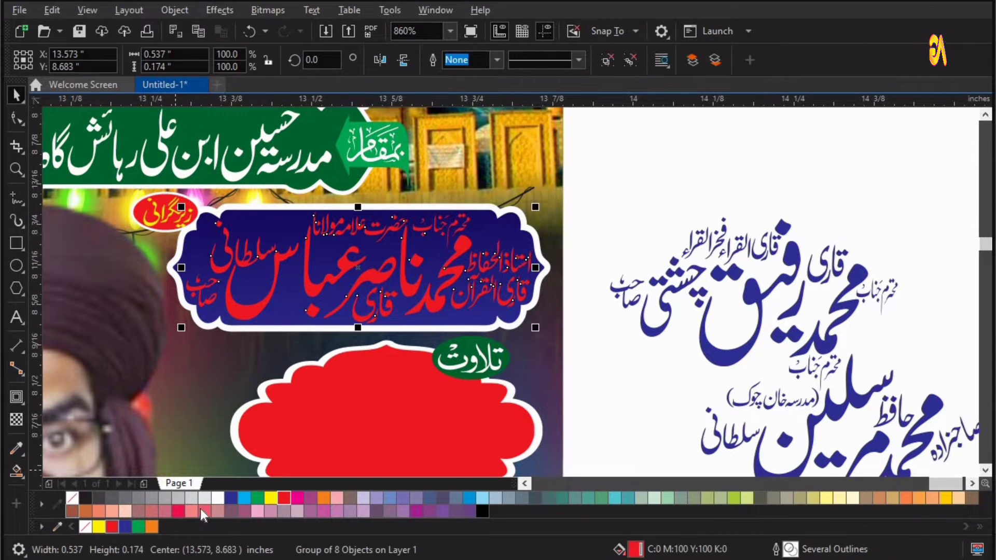
{"action": "left_click", "coordinate": [216, 498]}
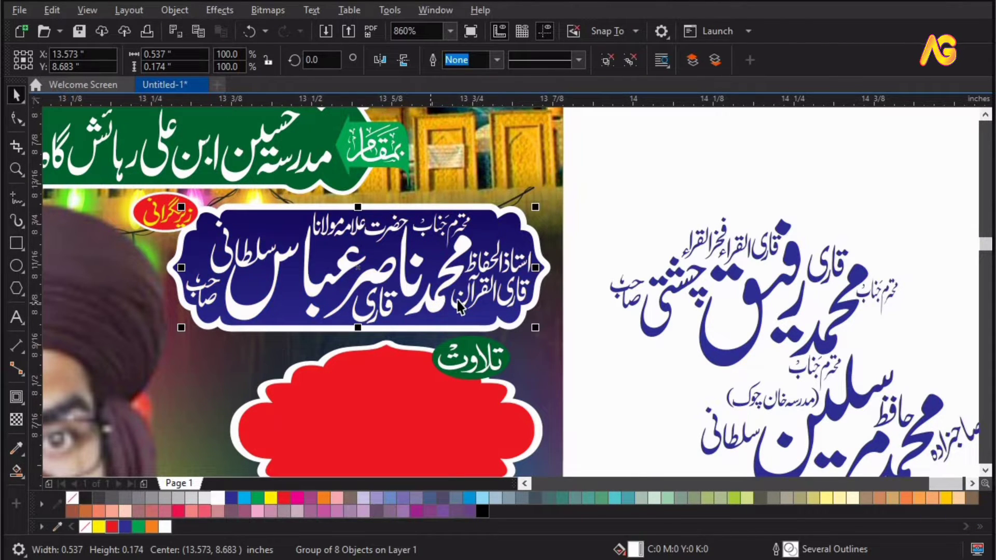
Centre the next name text group on the red label below the blue one.
{"action": "scroll", "coordinate": [458, 301], "scroll_direction": "down", "scroll_amount": 1}
{"action": "key", "text": "F4"}
{"action": "key", "text": "z"}
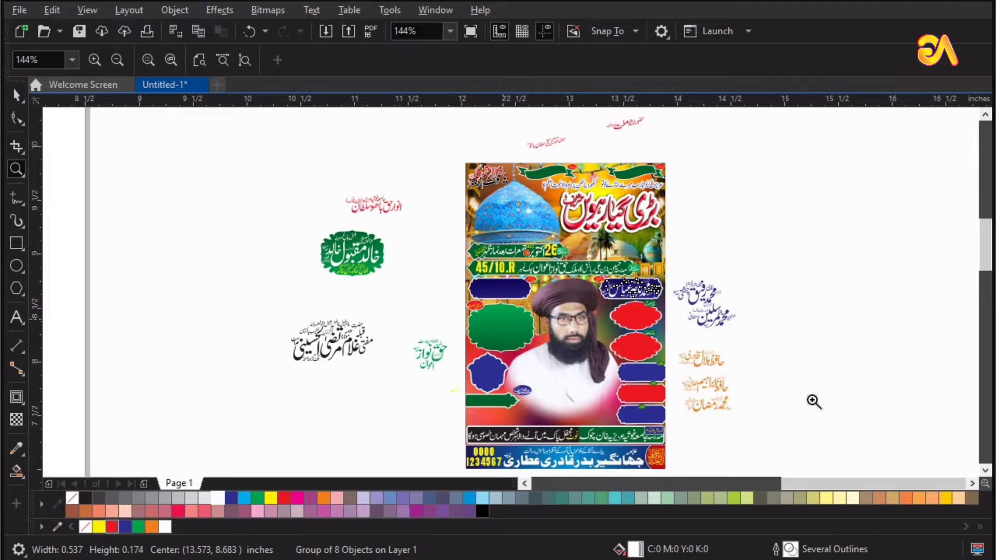
{"action": "left_click_drag", "start_coordinate": [704, 275], "coordinate": [807, 397]}
{"action": "key", "text": "space"}
{"action": "left_click", "coordinate": [617, 215]}
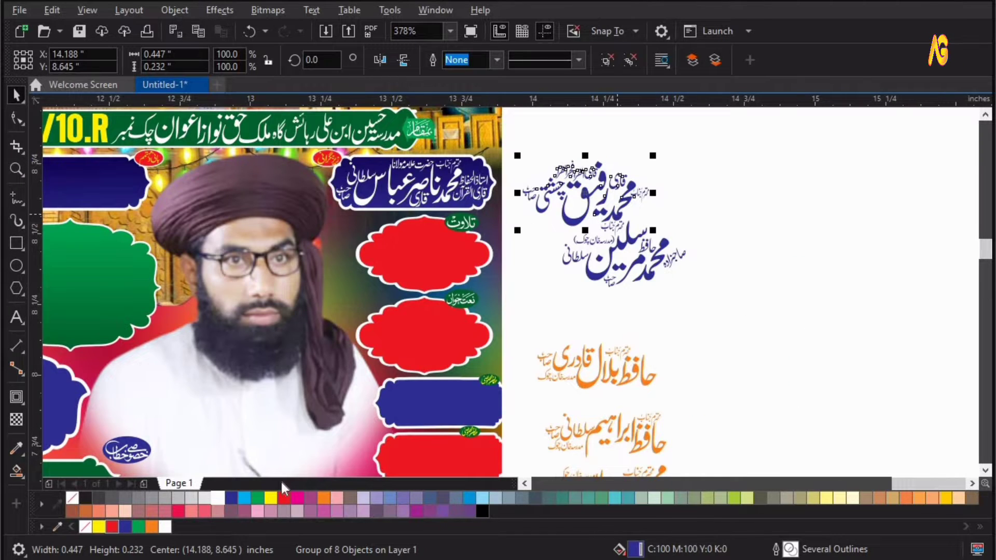
{"action": "left_click", "coordinate": [440, 261], "text": "shift"}
{"action": "key", "text": "c"}
{"action": "key", "text": "e"}
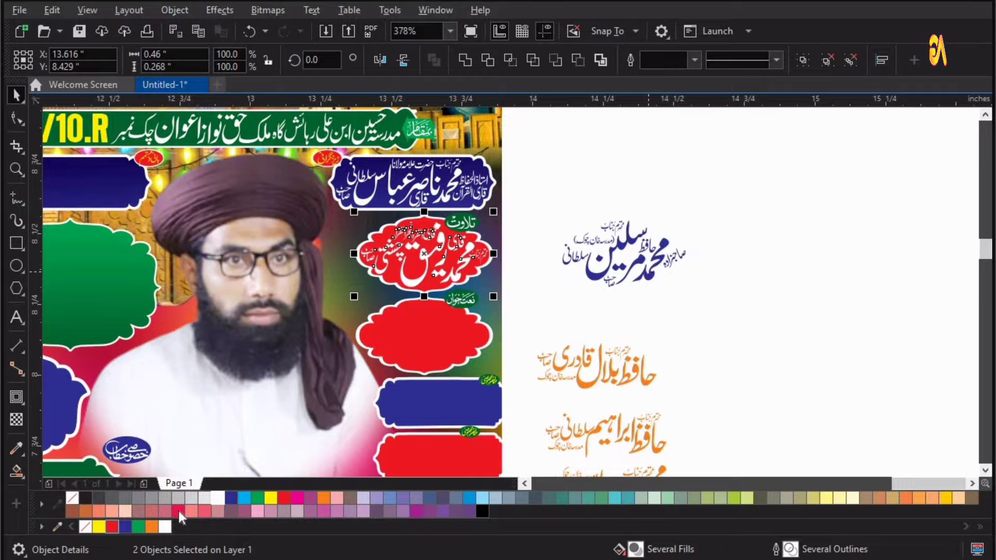
{"action": "key", "text": "Tab"}
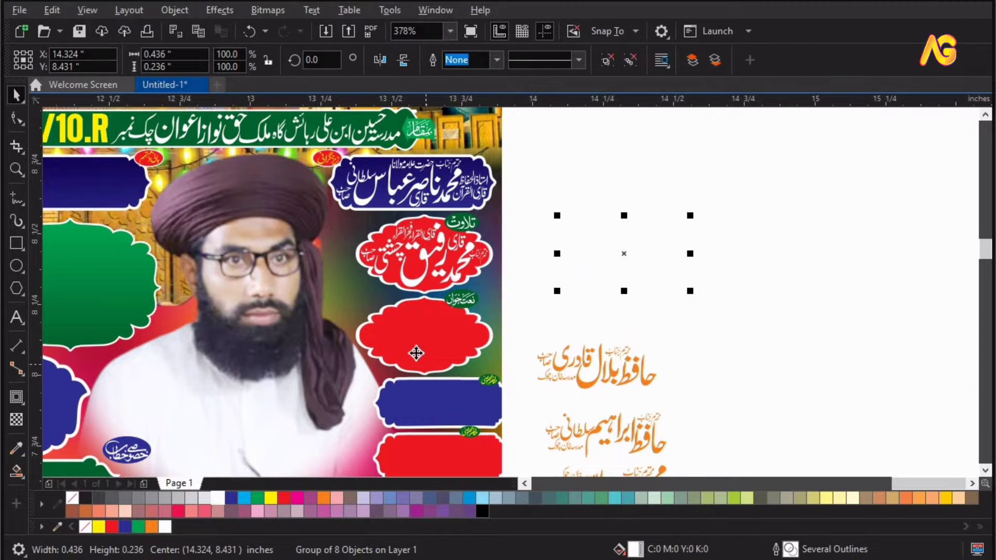
Align the selected name group to the centre of the lower red label.
{"action": "left_click", "coordinate": [417, 350], "text": "shift"}
{"action": "key", "text": "c"}
{"action": "key", "text": "e"}
Centre the first orange name group on the blue label below and color it white.
{"action": "left_click_drag", "start_coordinate": [324, 290], "coordinate": [824, 557]}
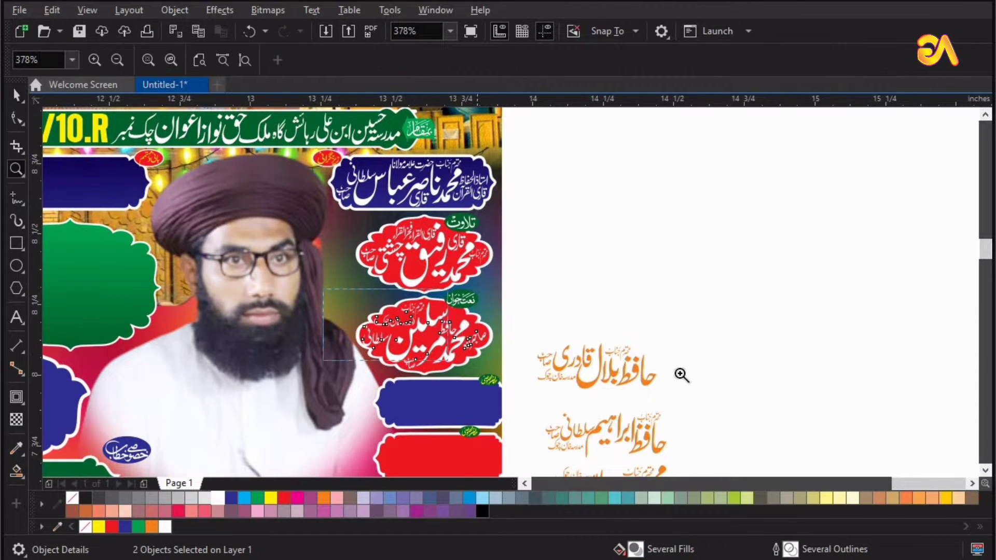
{"action": "left_click", "coordinate": [587, 224]}
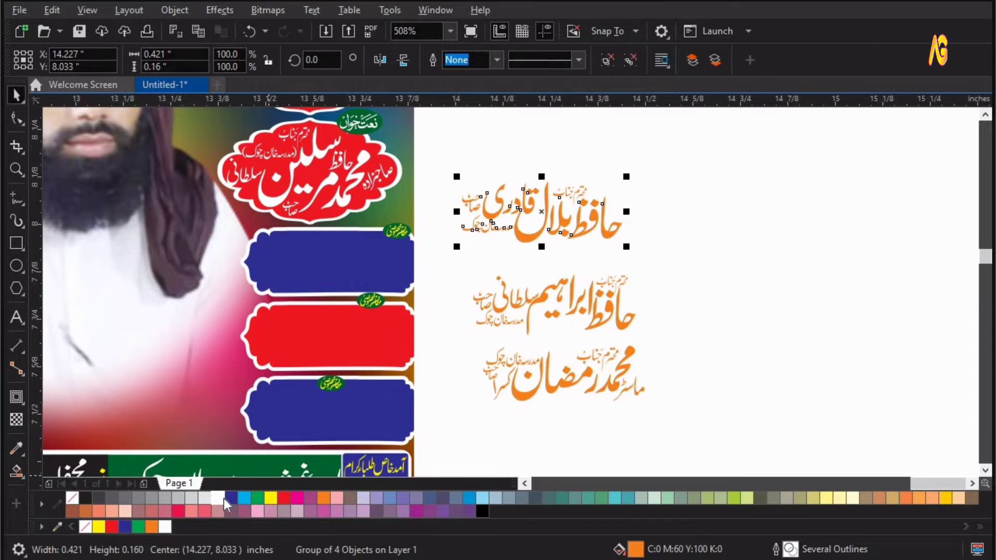
{"action": "key", "text": "c"}
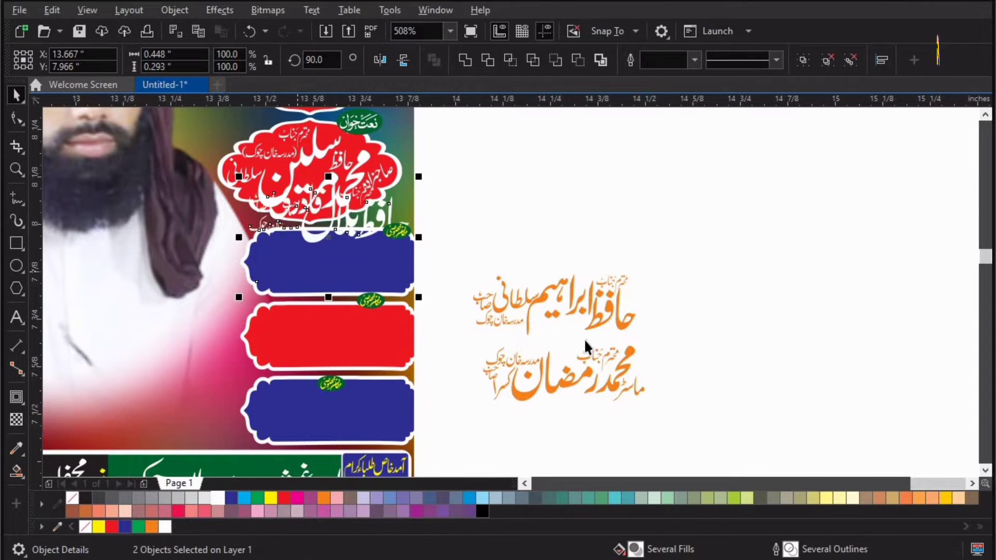
{"action": "key", "text": "e"}
Centre the second orange name group on the red label beneath and color it white.
{"action": "left_click", "coordinate": [591, 324]}
{"action": "left_click", "coordinate": [327, 337], "text": "shift"}
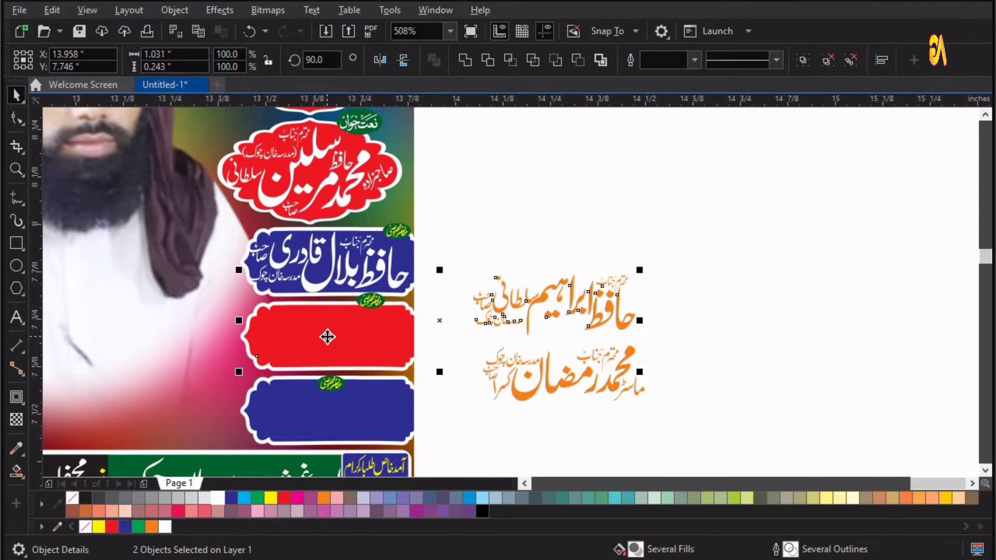
{"action": "key", "text": "c"}
{"action": "key", "text": "e"}
{"action": "key", "text": "Escape"}
{"action": "left_click", "coordinate": [332, 337]}
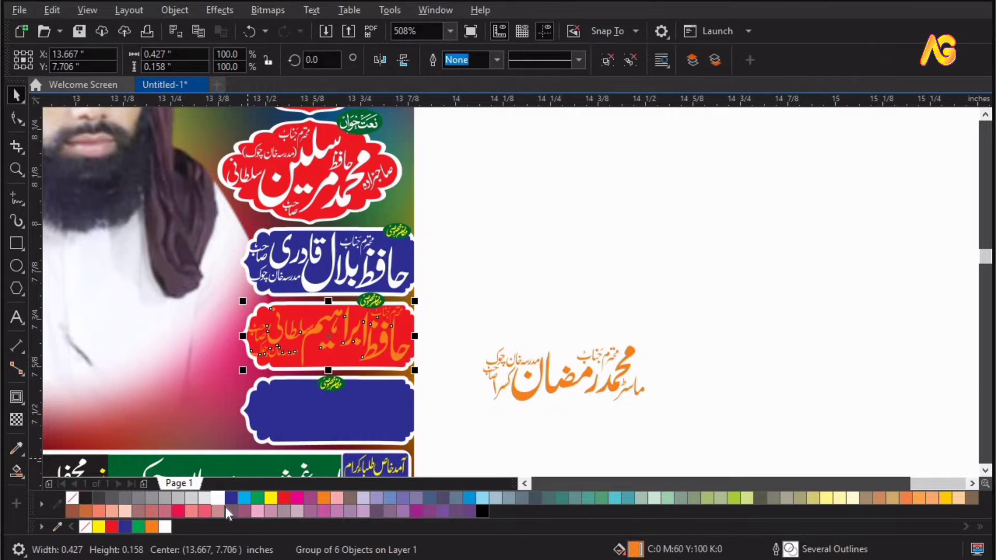
{"action": "left_click", "coordinate": [222, 497]}
Centre the third orange name group on the bottom blue label and color it white.
{"action": "left_click", "coordinate": [612, 387]}
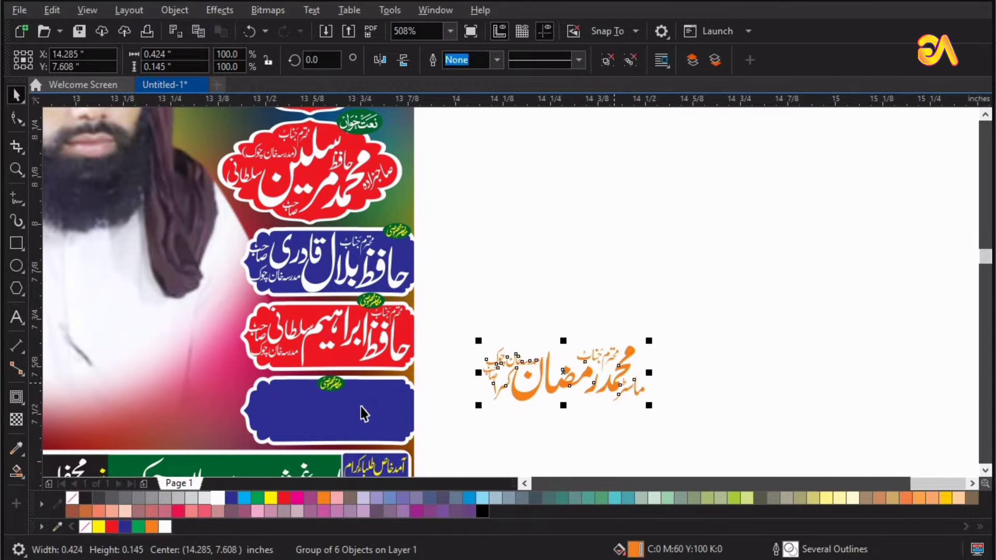
{"action": "left_click", "coordinate": [356, 407], "text": "shift"}
{"action": "key", "text": "c"}
{"action": "key", "text": "e"}
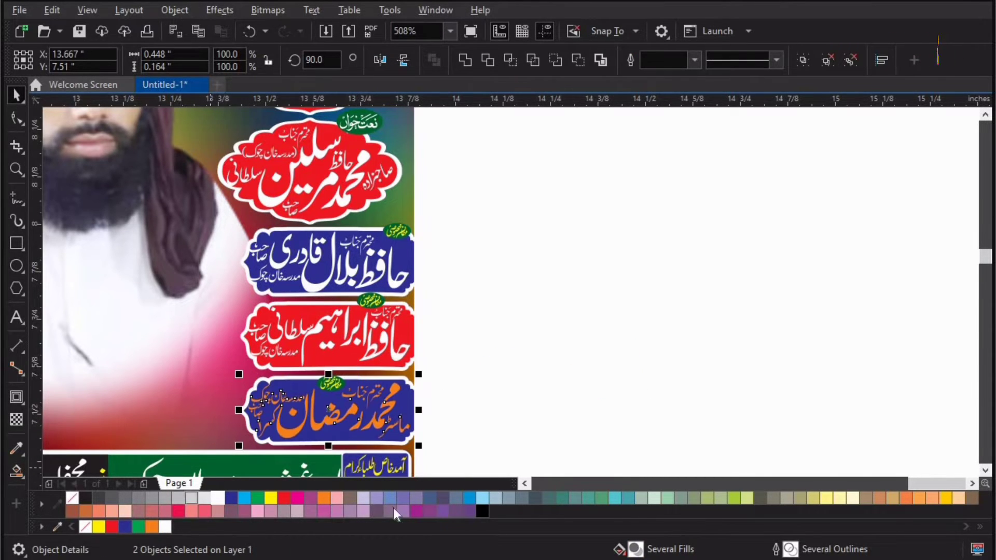
{"action": "left_click", "coordinate": [391, 412]}
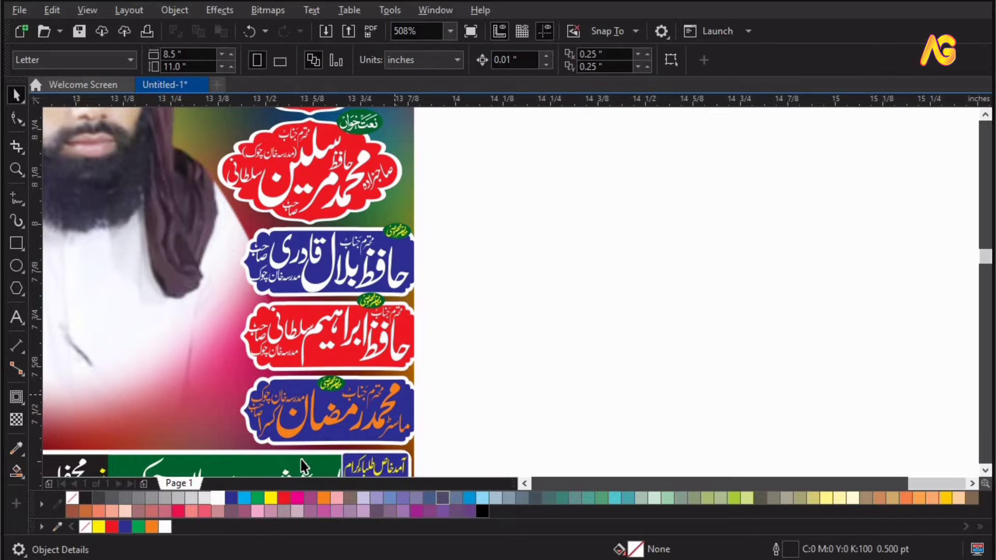
{"action": "left_click", "coordinate": [222, 496]}
Centre the red name text on the upper left blue label and color it white.
{"action": "key", "text": "z"}
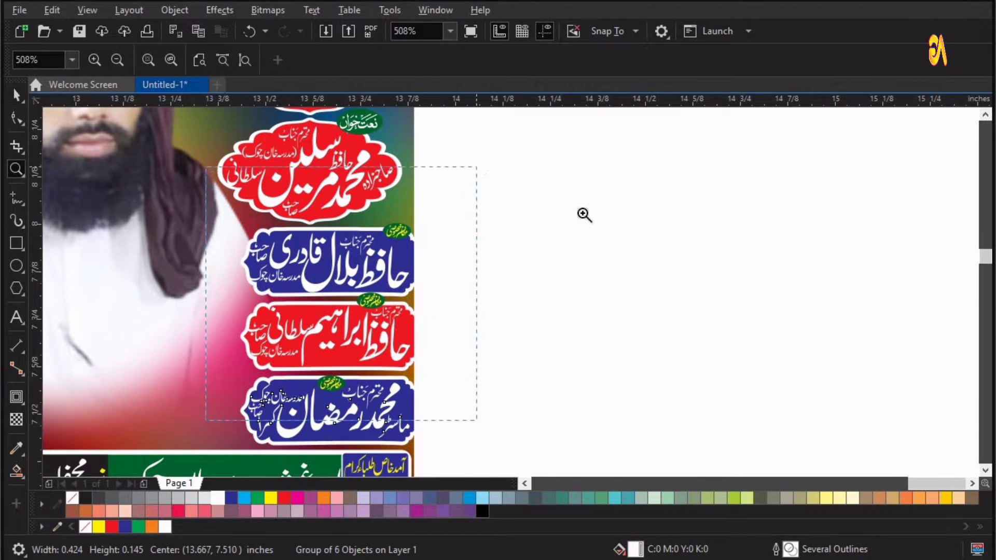
{"action": "left_click_drag", "start_coordinate": [206, 167], "coordinate": [477, 420]}
{"action": "key", "text": "F4"}
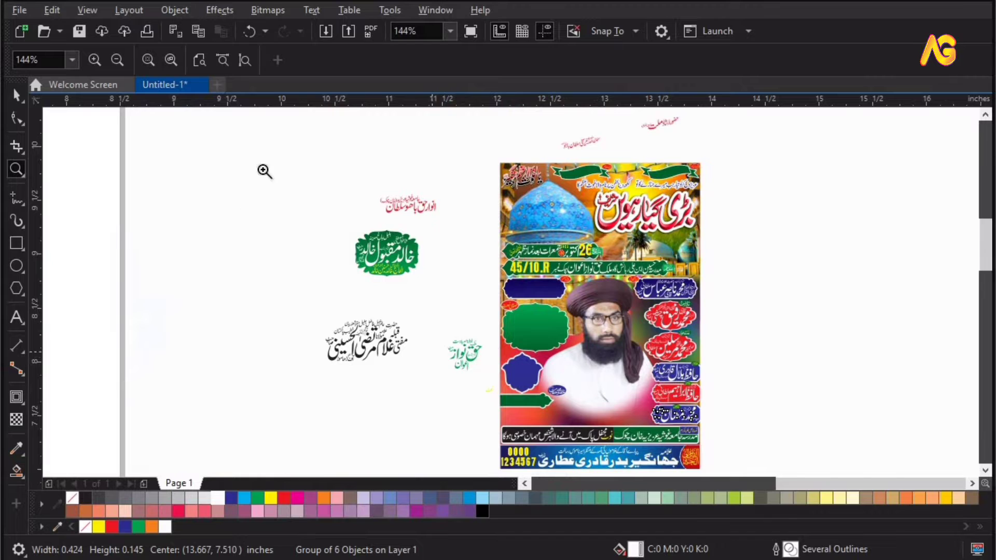
{"action": "left_click", "coordinate": [438, 252]}
{"action": "key", "text": "space"}
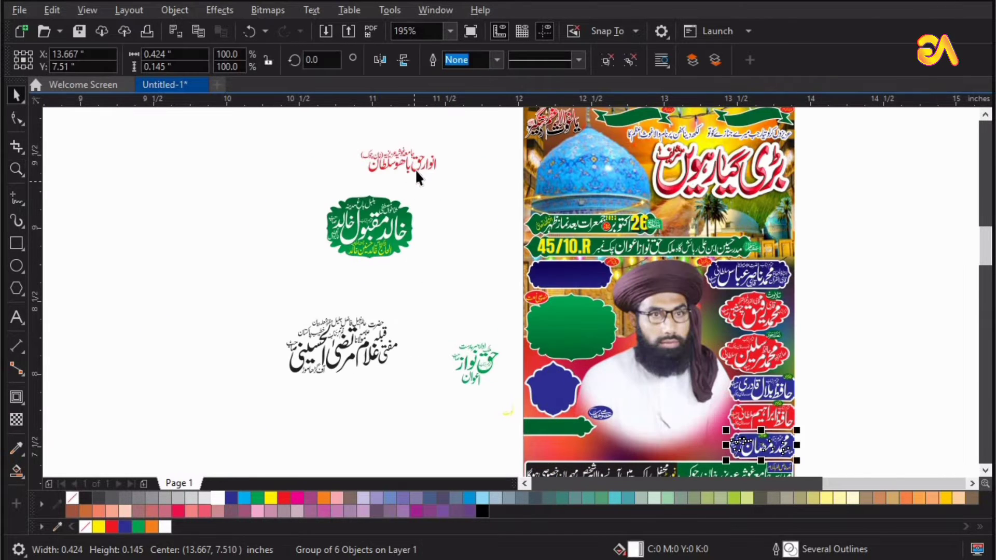
{"action": "left_click", "coordinate": [415, 170]}
{"action": "left_click", "coordinate": [565, 280], "text": "shift"}
{"action": "key", "text": "c"}
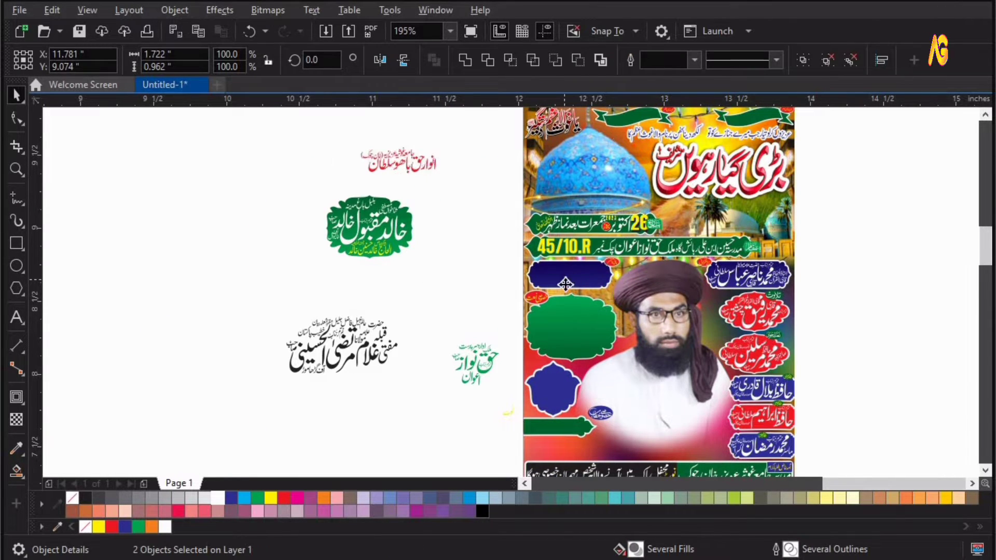
{"action": "key", "text": "e"}
{"action": "key", "text": "F2"}
{"action": "left_click_drag", "start_coordinate": [499, 234], "coordinate": [638, 310]}
{"action": "key", "text": "space"}
{"action": "left_click", "coordinate": [587, 388]}
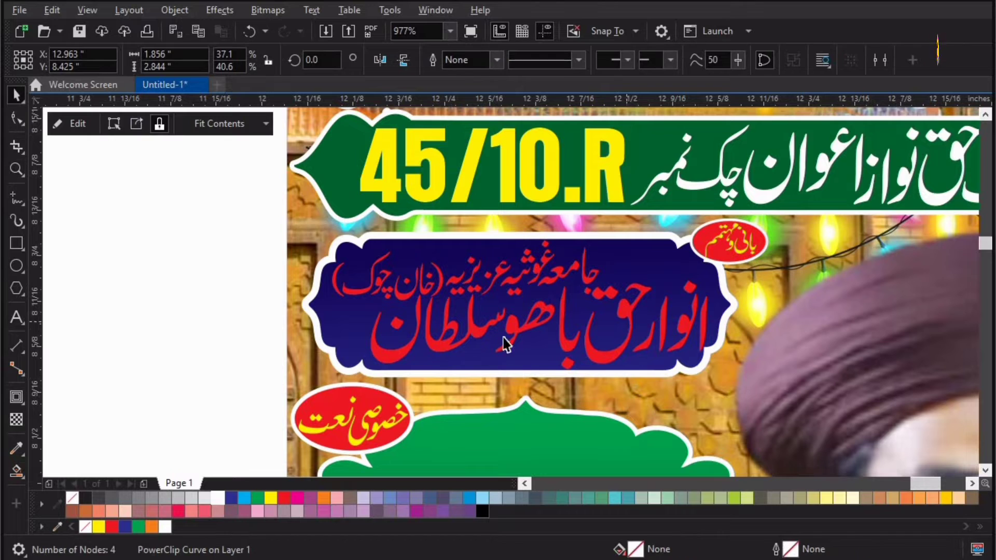
{"action": "left_click", "coordinate": [503, 340]}
{"action": "left_click", "coordinate": [220, 499]}
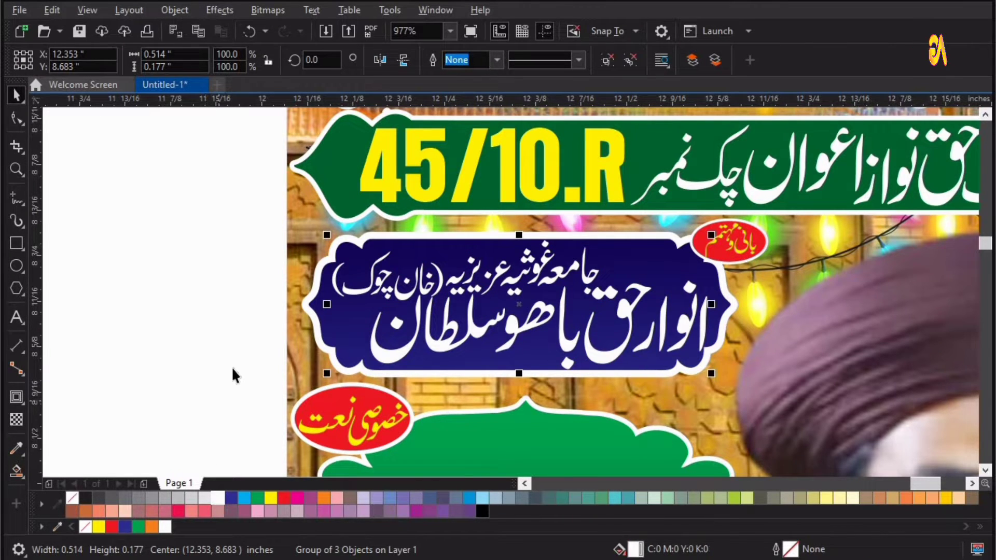
Centre the green name label group on the large green shape at the poster's left side.
{"action": "key", "text": "F4"}
{"action": "key", "text": "F2"}
{"action": "left_click_drag", "start_coordinate": [294, 212], "coordinate": [570, 389]}
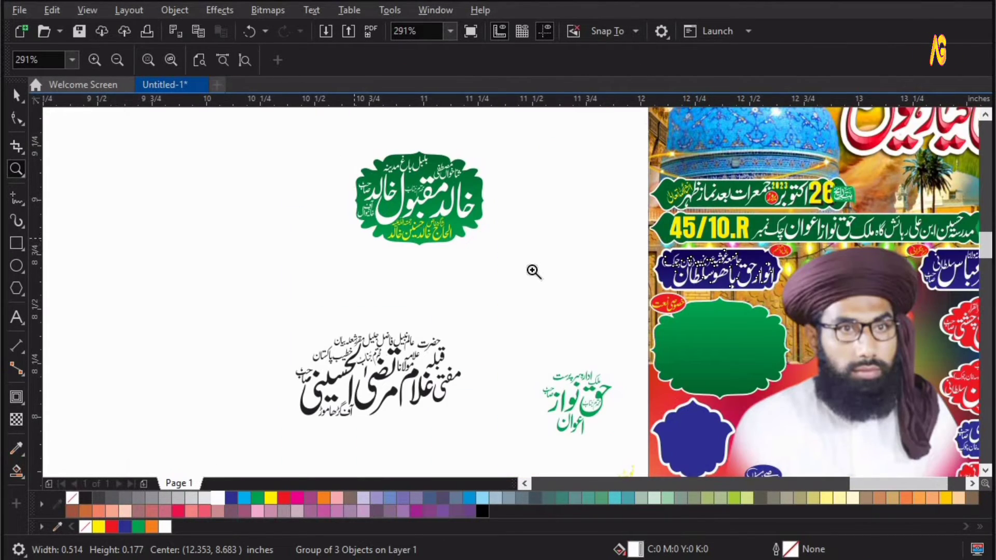
{"action": "left_click_drag", "start_coordinate": [358, 189], "coordinate": [533, 271]}
{"action": "scroll", "coordinate": [517, 306], "scroll_direction": "down", "scroll_amount": 2}
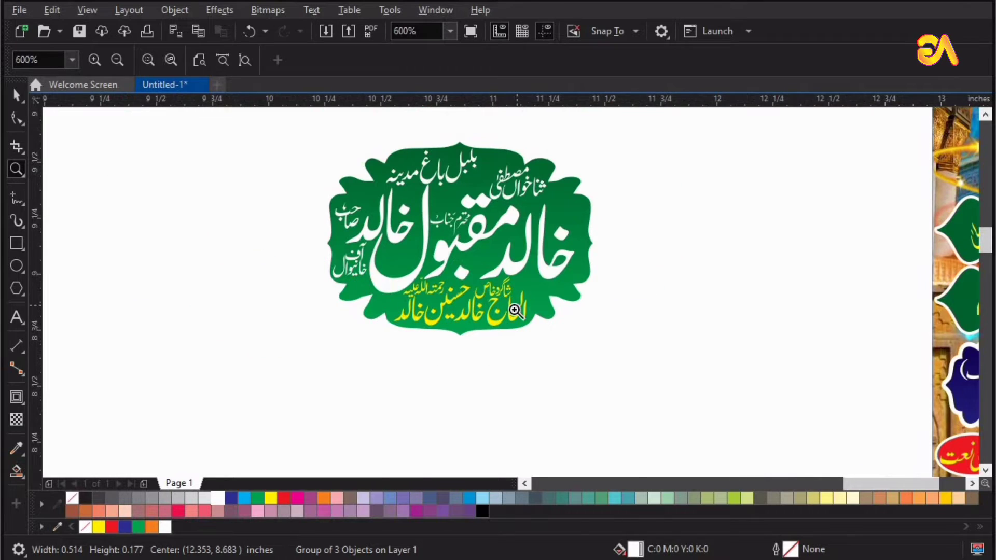
{"action": "left_click_drag", "start_coordinate": [391, 203], "coordinate": [923, 490]}
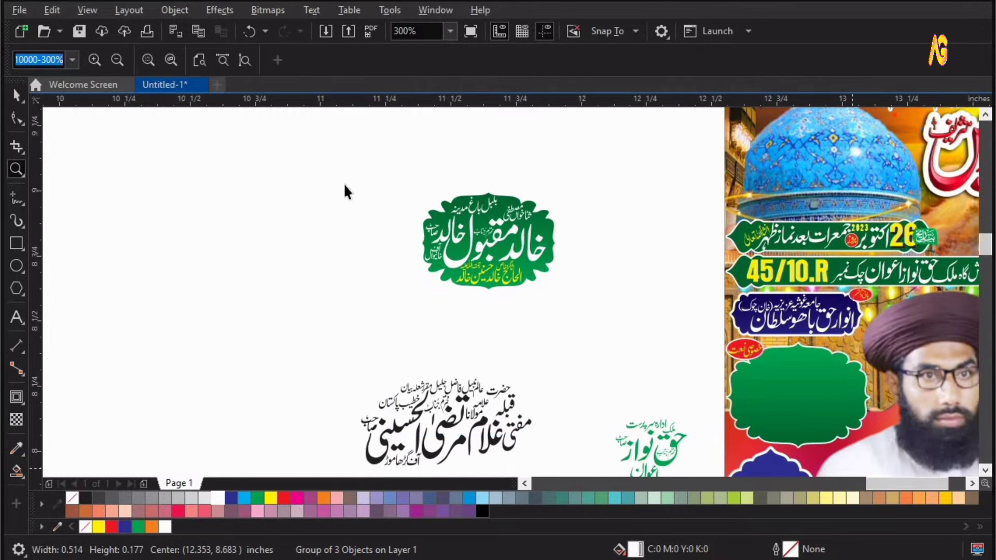
{"action": "key", "text": "space"}
{"action": "left_click", "coordinate": [343, 183]}
{"action": "left_click", "coordinate": [665, 409], "text": "shift"}
{"action": "key", "text": "c"}
{"action": "key", "text": "e"}
Centre the green text group on the blue scalloped shape below the green label.
{"action": "key", "text": "z"}
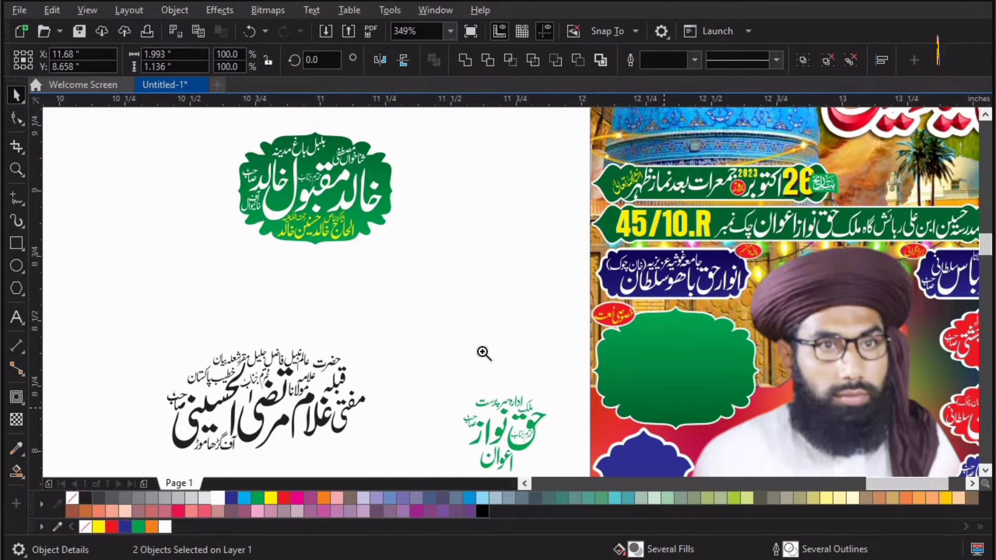
{"action": "left_click_drag", "start_coordinate": [196, 251], "coordinate": [905, 556]}
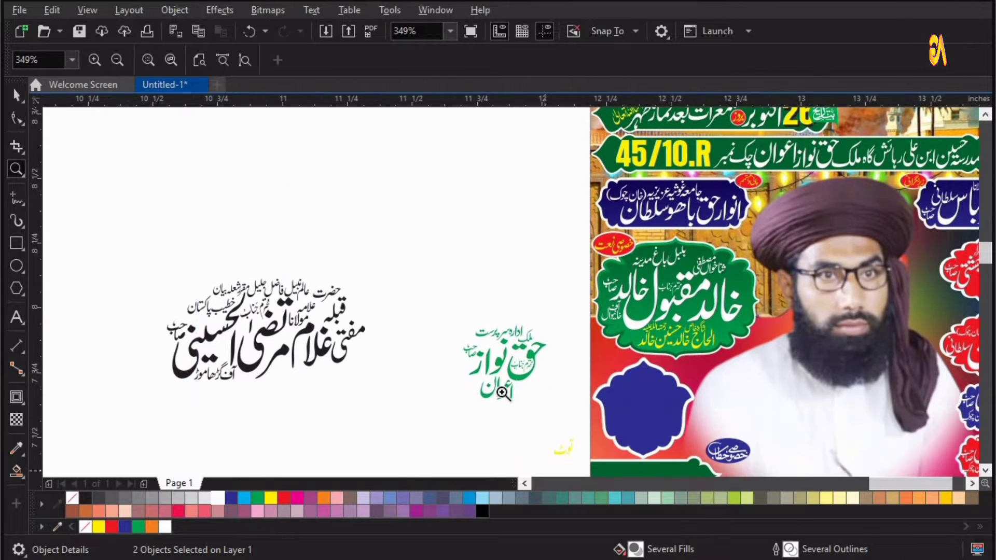
{"action": "key", "text": "space"}
{"action": "left_click", "coordinate": [491, 279]}
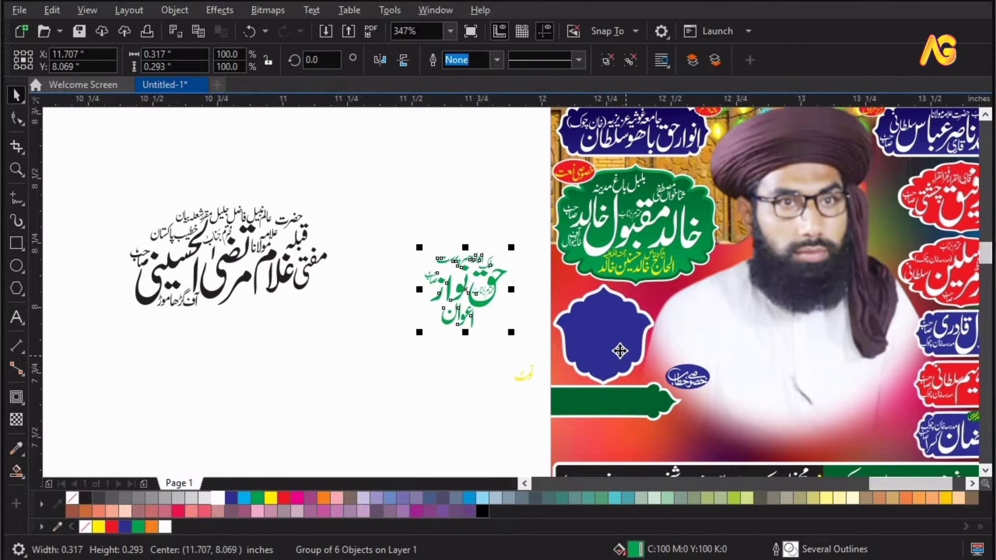
{"action": "left_click", "coordinate": [620, 350], "text": "shift"}
{"action": "key", "text": "c"}
{"action": "key", "text": "e"}
{"action": "key", "text": "z"}
{"action": "left_click_drag", "start_coordinate": [489, 267], "coordinate": [747, 419]}
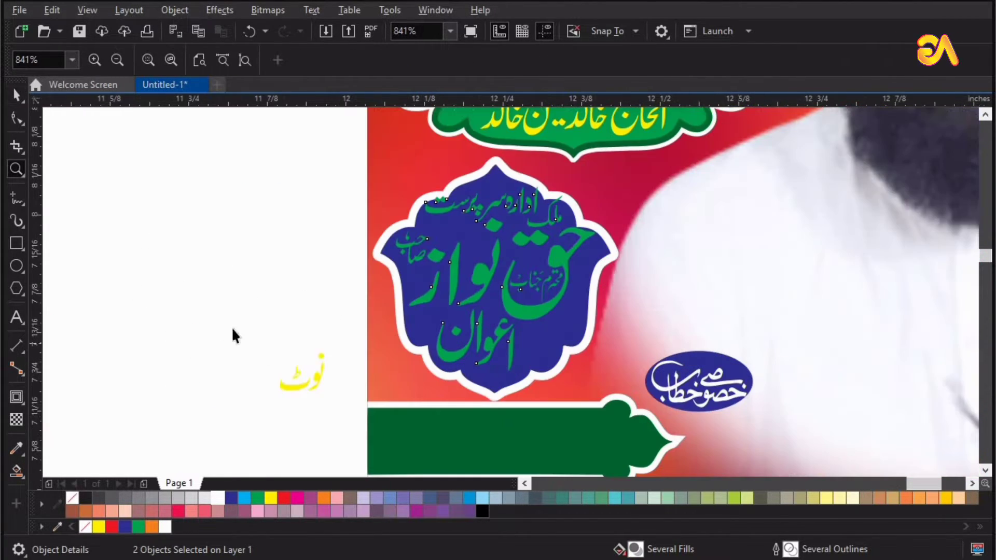
{"action": "key", "text": "space"}
{"action": "left_click", "coordinate": [270, 498]}
{"action": "key", "text": "z"}
{"action": "left_click_drag", "start_coordinate": [263, 131], "coordinate": [728, 404]}
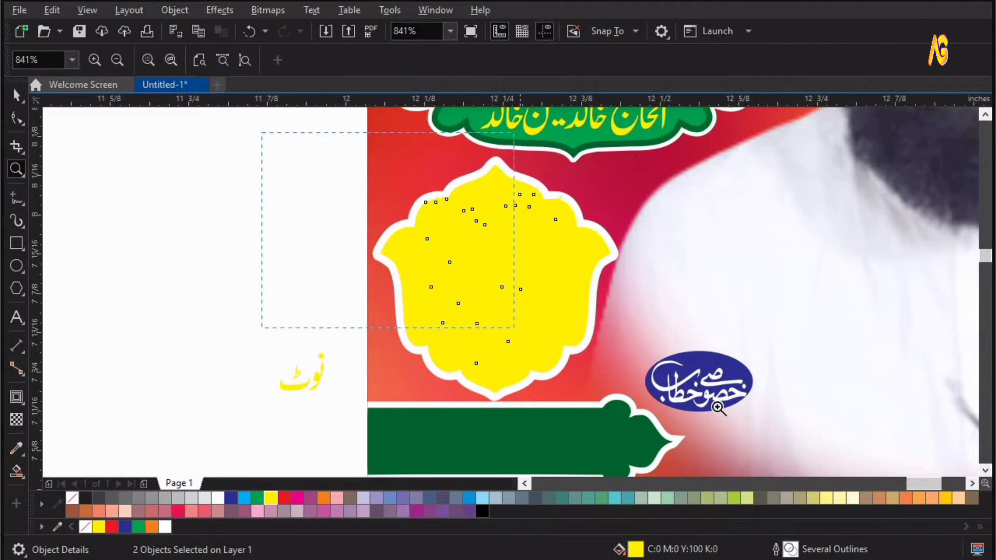
{"action": "key", "text": "ctrl+z"}
Color the text group on the blue shape white with its small top line in yellow.
{"action": "key", "text": "space"}
{"action": "key", "text": "Escape"}
{"action": "left_click", "coordinate": [553, 357]}
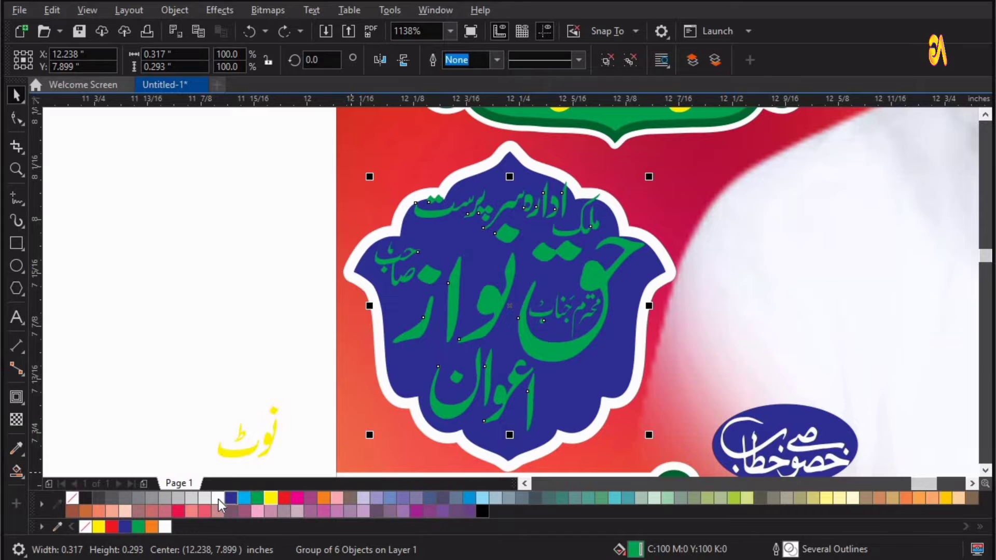
{"action": "left_click_drag", "start_coordinate": [515, 238], "coordinate": [515, 246]}
{"action": "left_click", "coordinate": [539, 204], "text": "ctrl"}
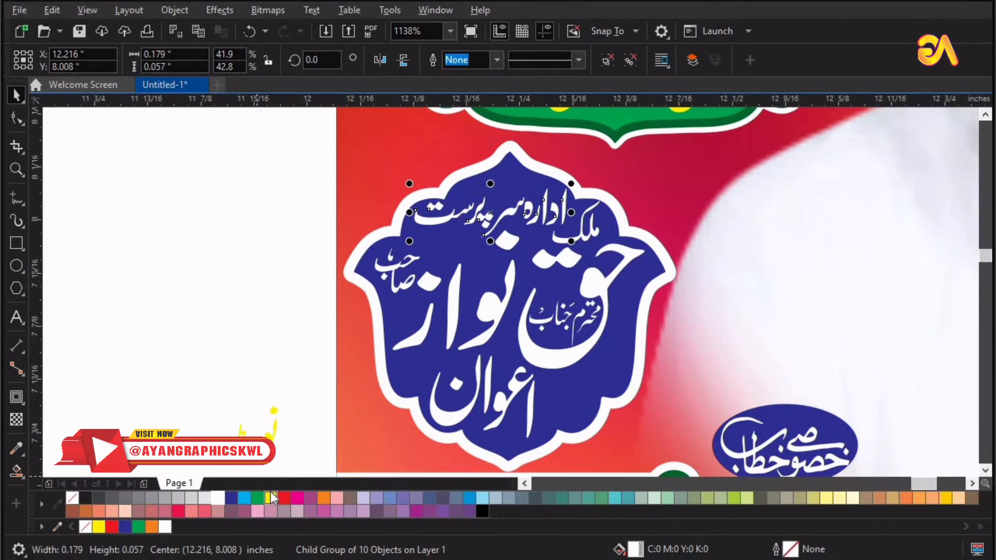
{"action": "left_click", "coordinate": [270, 498]}
Position the yellow note text group onto the green arrow banner below the blue shape.
{"action": "key", "text": "F4"}
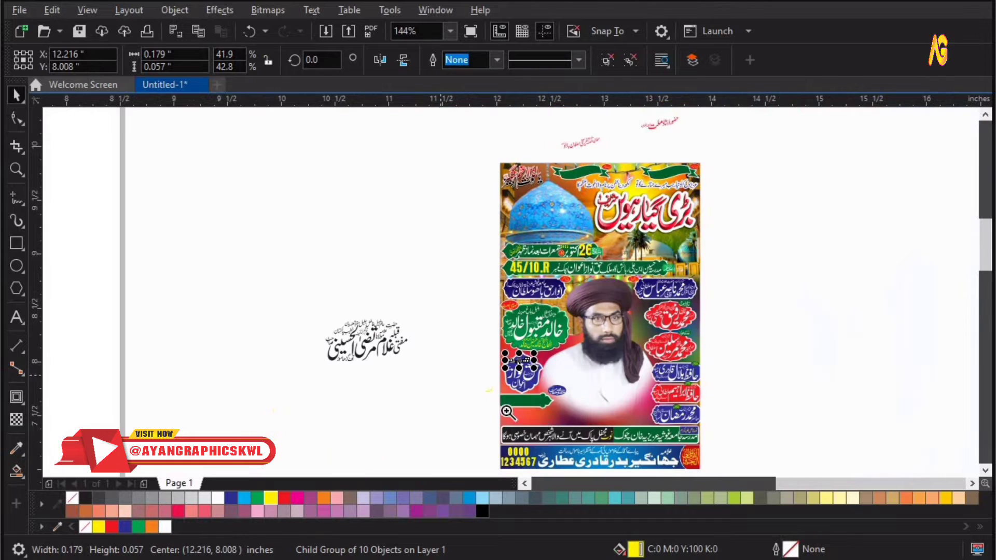
{"action": "key", "text": "F2"}
{"action": "left_click_drag", "start_coordinate": [415, 363], "coordinate": [561, 433]}
{"action": "key", "text": "space"}
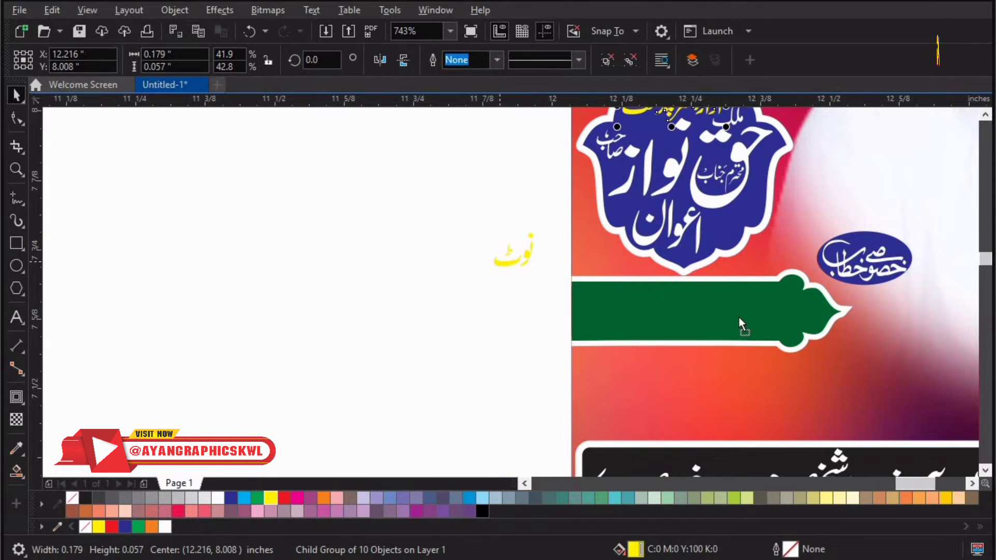
{"action": "left_click_drag", "start_coordinate": [739, 316], "coordinate": [787, 330]}
{"action": "key", "text": "F2"}
{"action": "left_click_drag", "start_coordinate": [474, 214], "coordinate": [928, 428]}
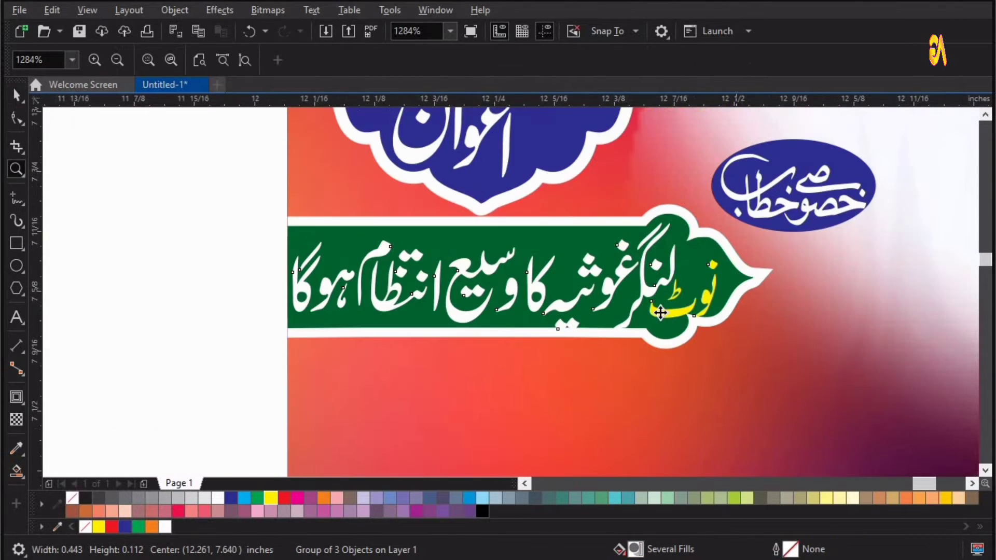
{"action": "key", "text": "space"}
{"action": "left_click_drag", "start_coordinate": [662, 313], "coordinate": [671, 313]}
{"action": "key", "text": "F2"}
{"action": "left_click_drag", "start_coordinate": [429, 185], "coordinate": [876, 450]}
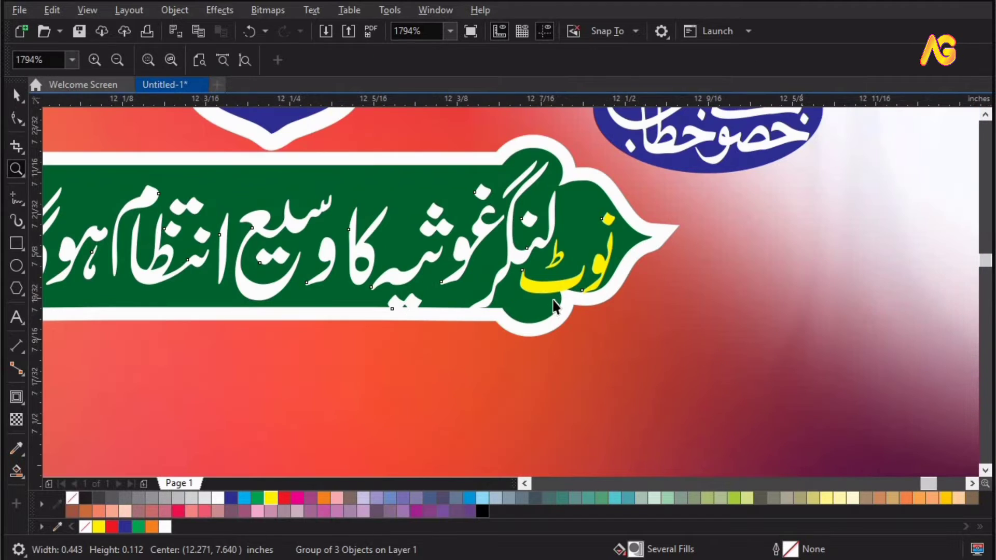
{"action": "key", "text": "space"}
{"action": "left_click_drag", "start_coordinate": [539, 288], "coordinate": [537, 285]}
{"action": "key", "text": "F4"}
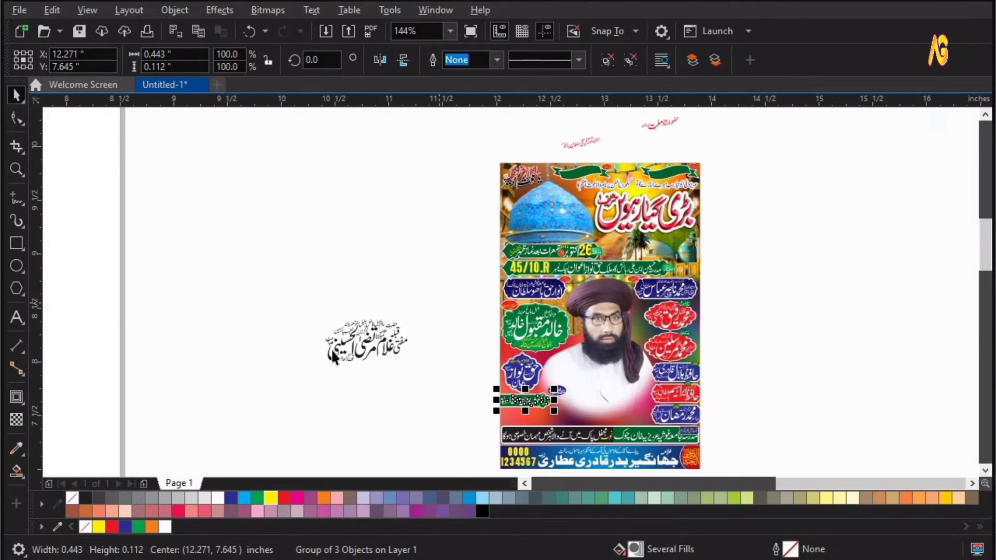
Place the black outlined title text over the lower portrait area, centred between the side labels.
{"action": "left_click_drag", "start_coordinate": [378, 345], "coordinate": [630, 409]}
{"action": "key", "text": "z"}
{"action": "left_click_drag", "start_coordinate": [537, 355], "coordinate": [780, 460]}
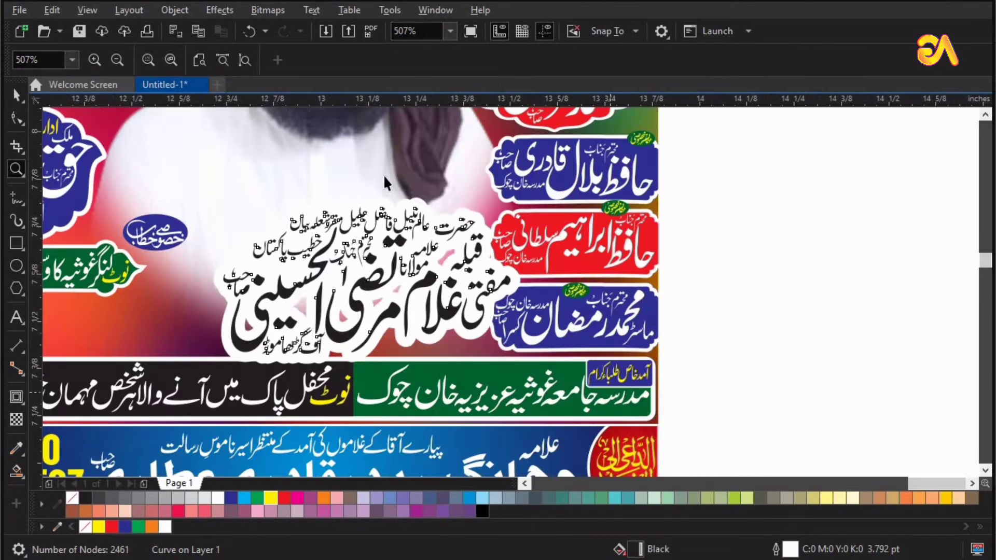
{"action": "key", "text": "space"}
{"action": "left_click", "coordinate": [376, 171], "text": "shift"}
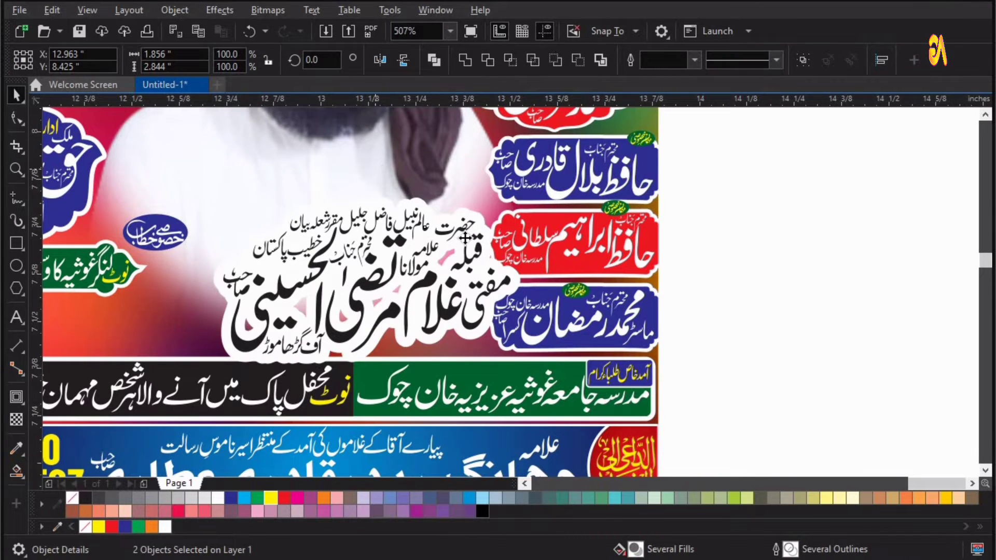
{"action": "key", "text": "c"}
{"action": "key", "text": "Escape"}
{"action": "left_click_drag", "start_coordinate": [385, 311], "coordinate": [389, 302]}
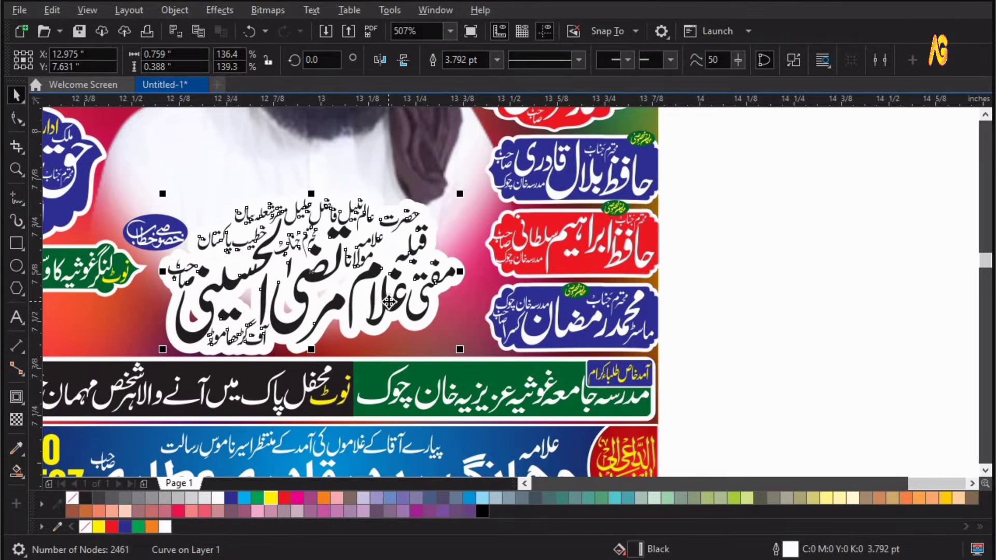
Try to move the upper right green ribbon upward.
{"action": "key", "text": "F4"}
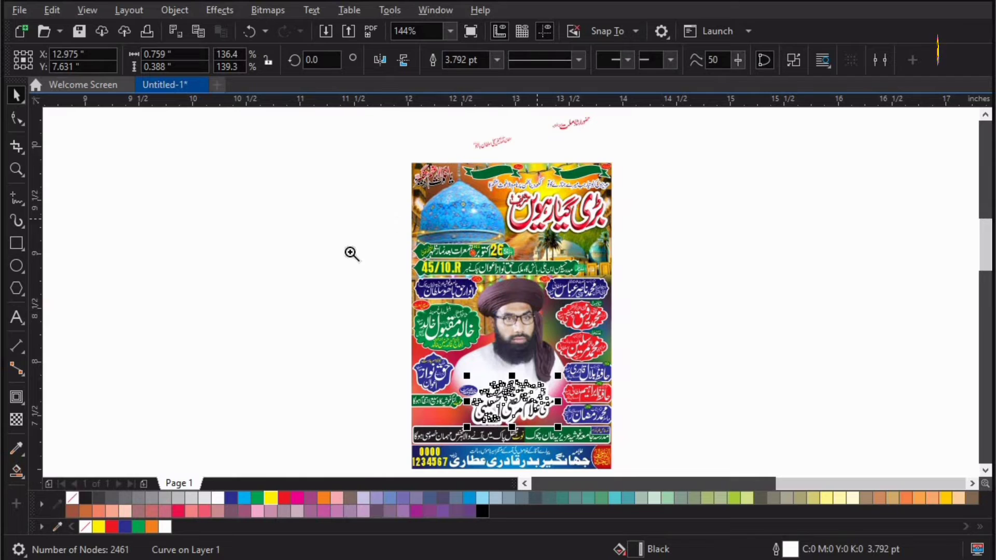
{"action": "left_click", "coordinate": [487, 148]}
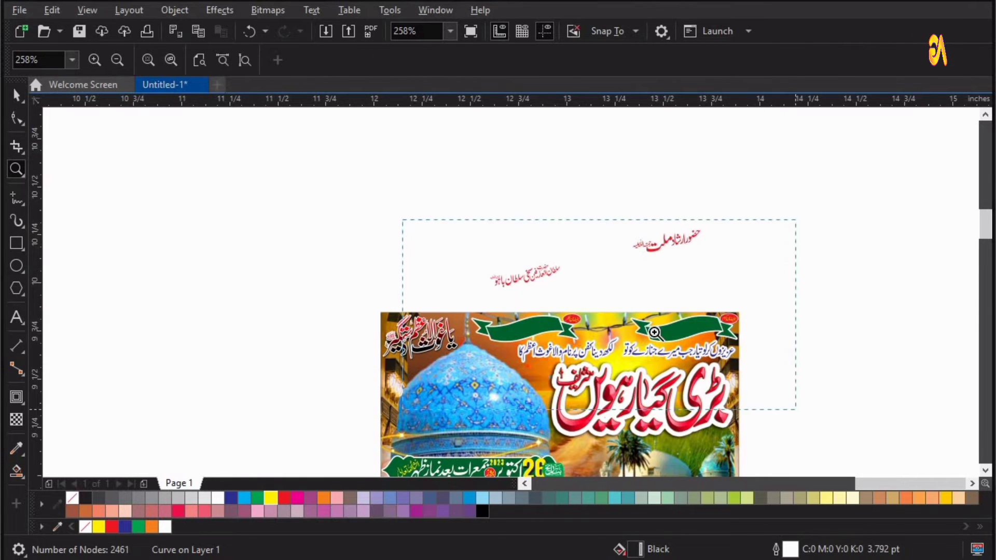
{"action": "key", "text": "space"}
{"action": "left_click_drag", "start_coordinate": [657, 333], "coordinate": [673, 241]}
{"action": "key", "text": "ctrl+z"}
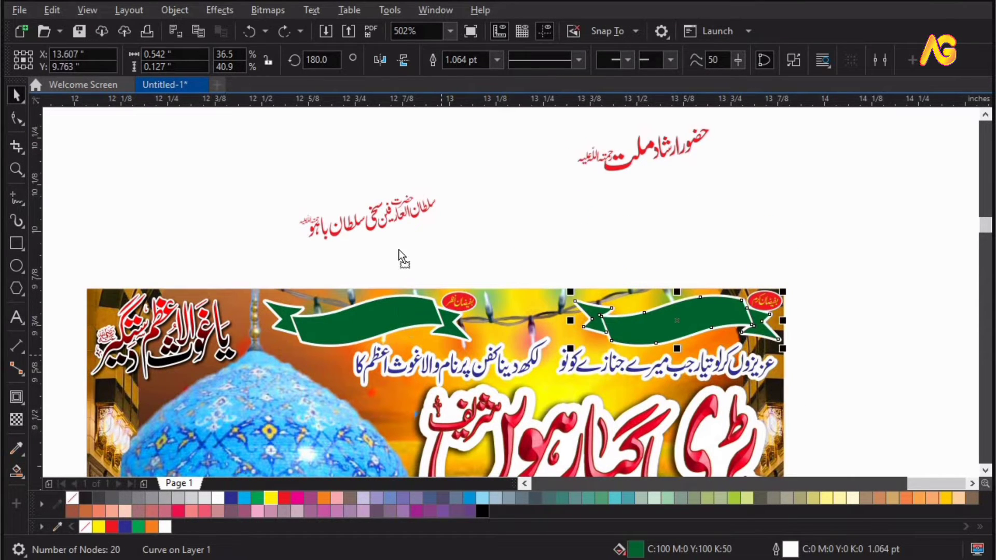
Drag the upper right green ribbon upward once more and undo that move.
{"action": "left_click_drag", "start_coordinate": [399, 317], "coordinate": [399, 250]}
{"action": "key", "text": "ctrl+z"}
Center the top right title text group on the upper right green ribbon and color it white.
{"action": "left_click", "coordinate": [642, 150]}
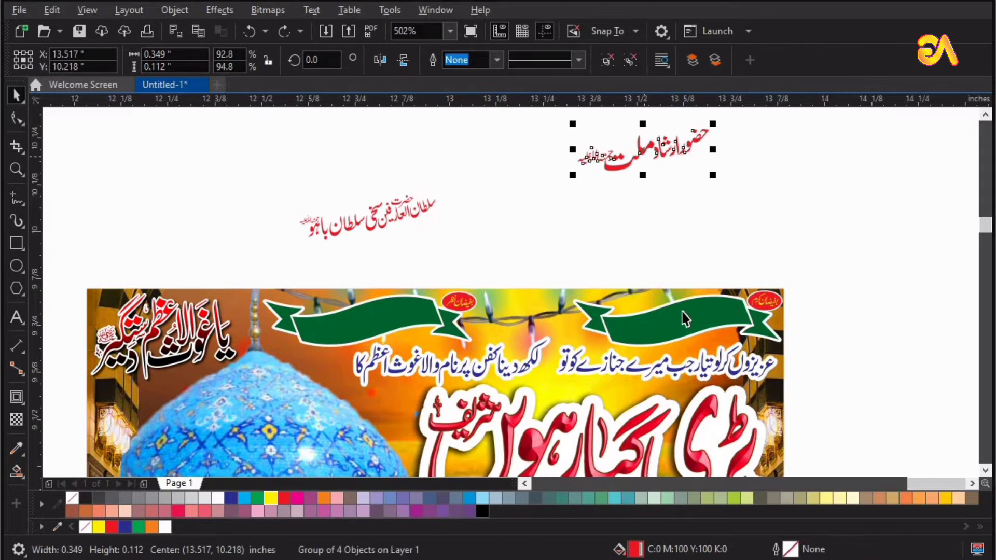
{"action": "left_click", "coordinate": [679, 314], "text": "shift"}
{"action": "key", "text": "c"}
{"action": "key", "text": "e"}
{"action": "key", "text": "z"}
{"action": "left_click_drag", "start_coordinate": [476, 232], "coordinate": [913, 405]}
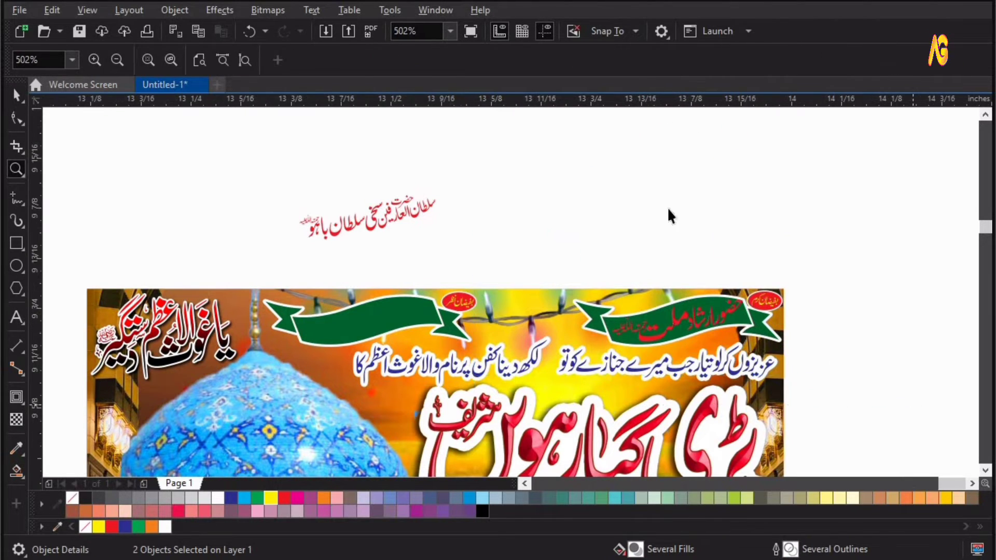
{"action": "key", "text": "space"}
{"action": "key", "text": "Escape"}
{"action": "left_click", "coordinate": [587, 275]}
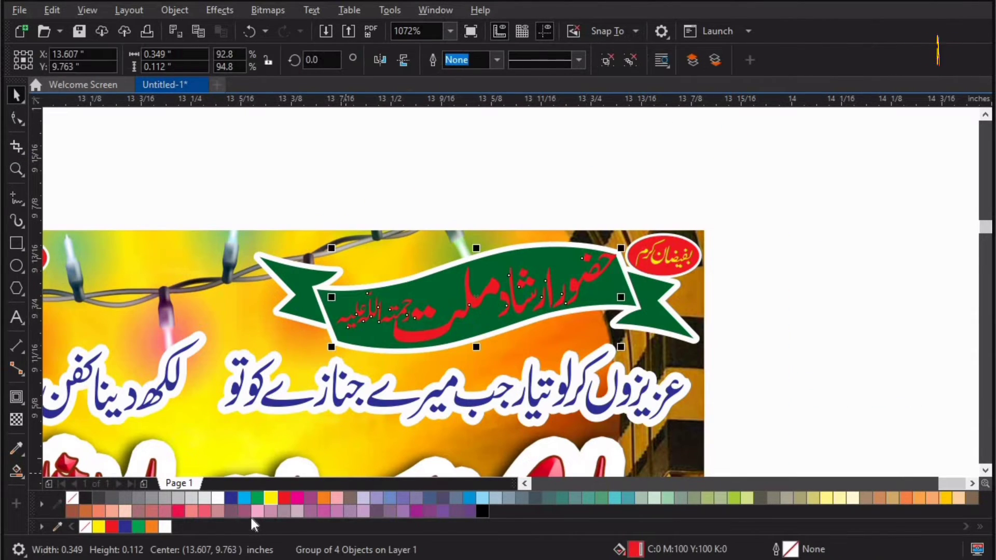
{"action": "left_click", "coordinate": [218, 498]}
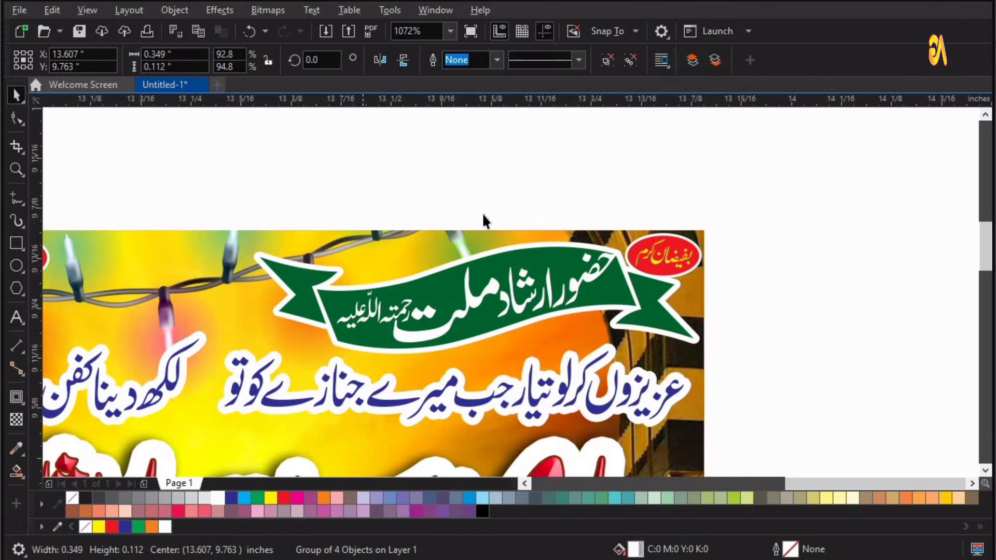
Color the remaining title text group above the poster white.
{"action": "key", "text": "F4"}
{"action": "key", "text": "z"}
{"action": "left_click_drag", "start_coordinate": [416, 217], "coordinate": [591, 103]}
{"action": "key", "text": "space"}
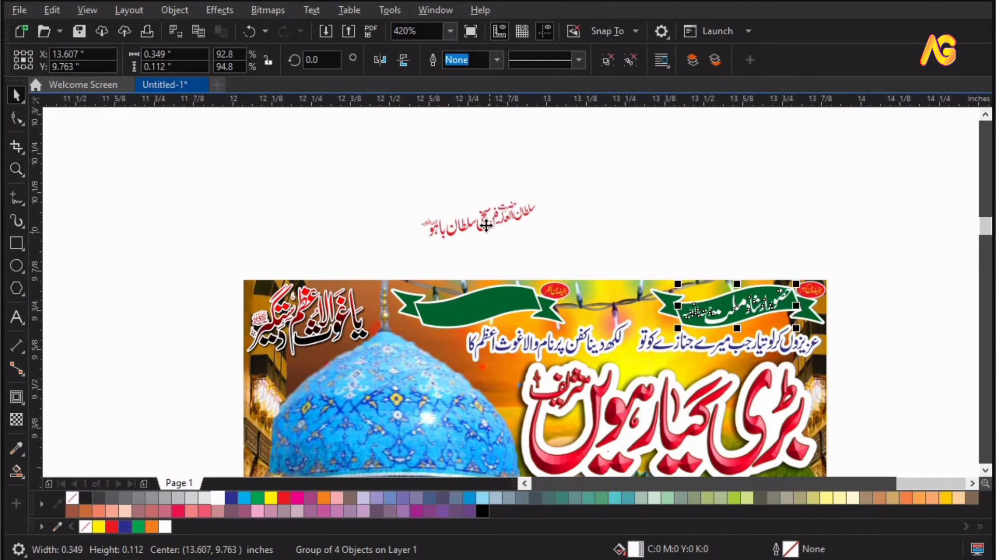
{"action": "left_click", "coordinate": [486, 225]}
{"action": "left_click", "coordinate": [215, 499]}
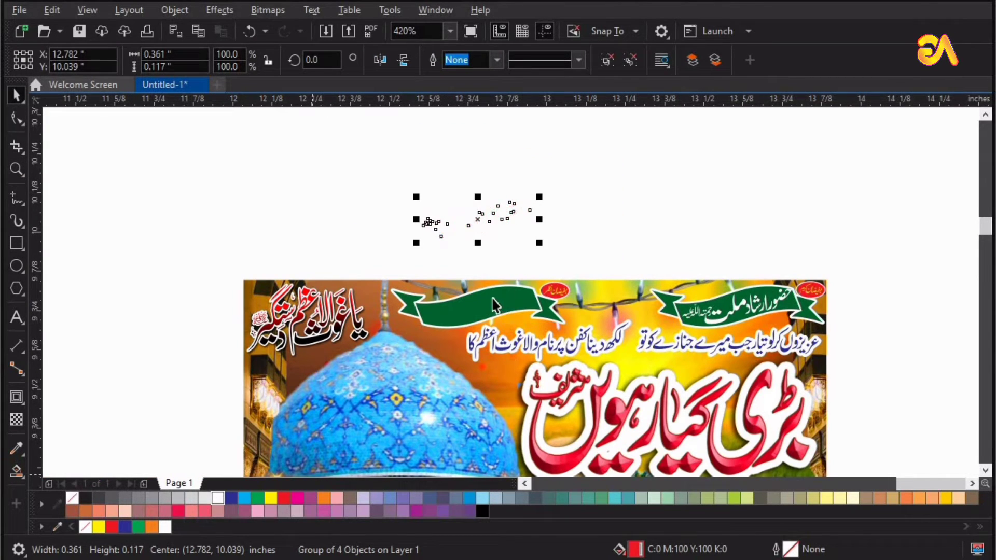
Center that white title text on the upper left green ribbon and nudge it into place.
{"action": "left_click", "coordinate": [490, 298], "text": "shift"}
{"action": "key", "text": "e"}
{"action": "key", "text": "F2"}
{"action": "left_click_drag", "start_coordinate": [378, 254], "coordinate": [637, 374]}
{"action": "left_click", "coordinate": [360, 296]}
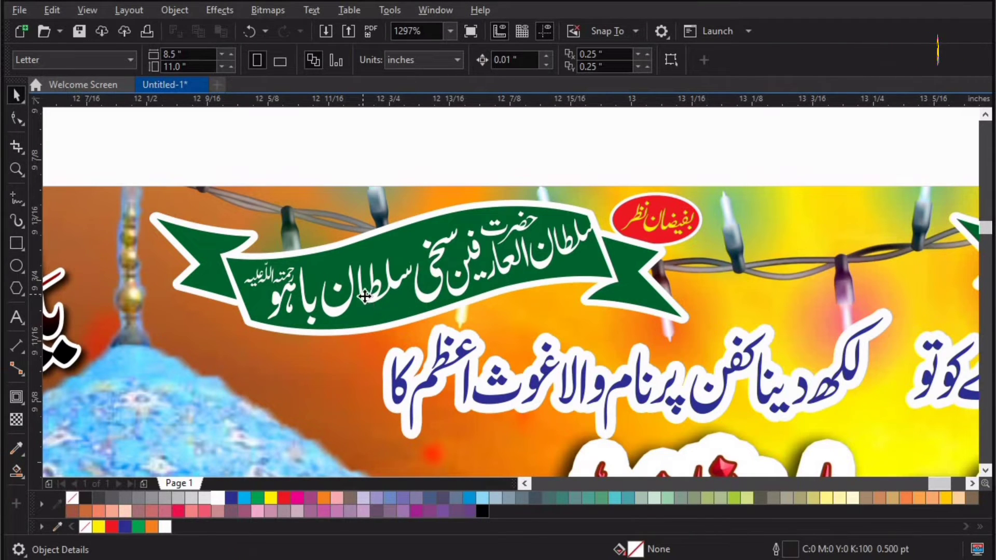
{"action": "left_click_drag", "start_coordinate": [355, 297], "coordinate": [362, 298]}
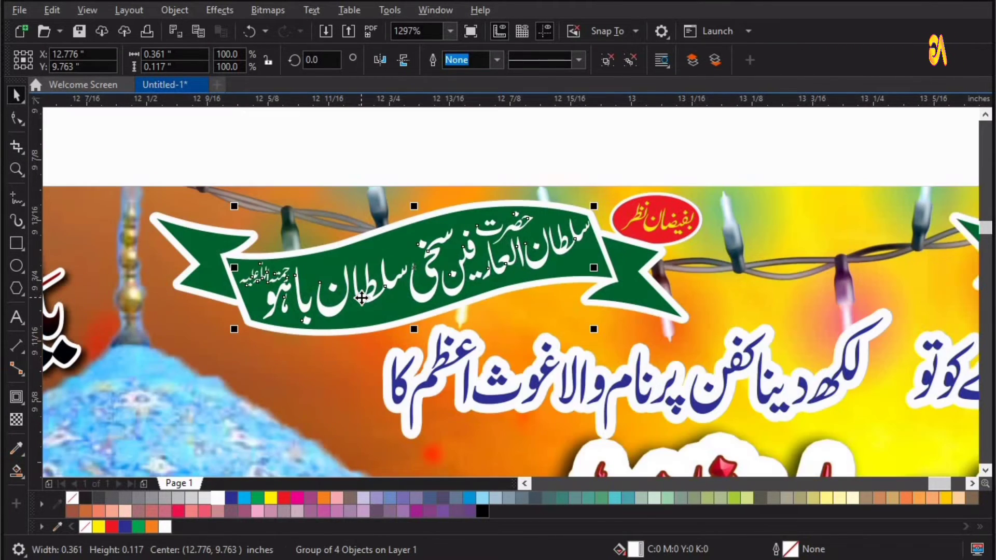
{"action": "key", "text": "F4"}
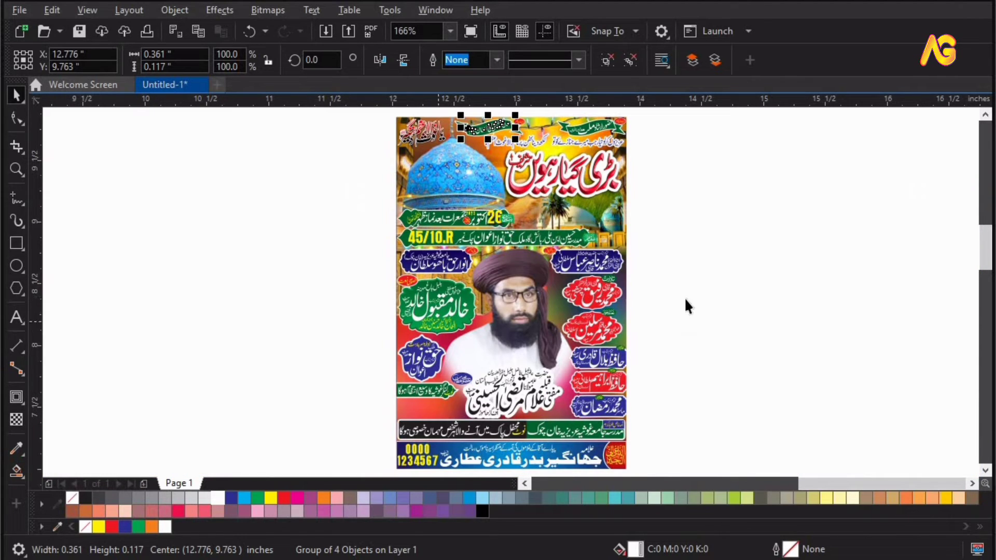
Inspect the whole poster and its lower section at several zoom levels.
{"action": "left_click", "coordinate": [690, 299]}
{"action": "key", "text": "ctrl+a"}
{"action": "key", "text": "z"}
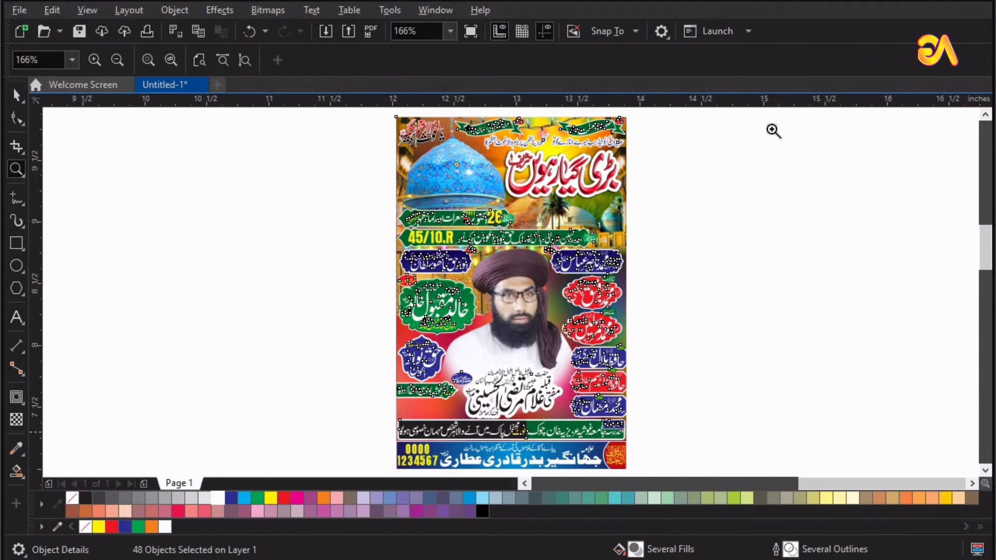
{"action": "left_click_drag", "start_coordinate": [773, 133], "coordinate": [282, 427]}
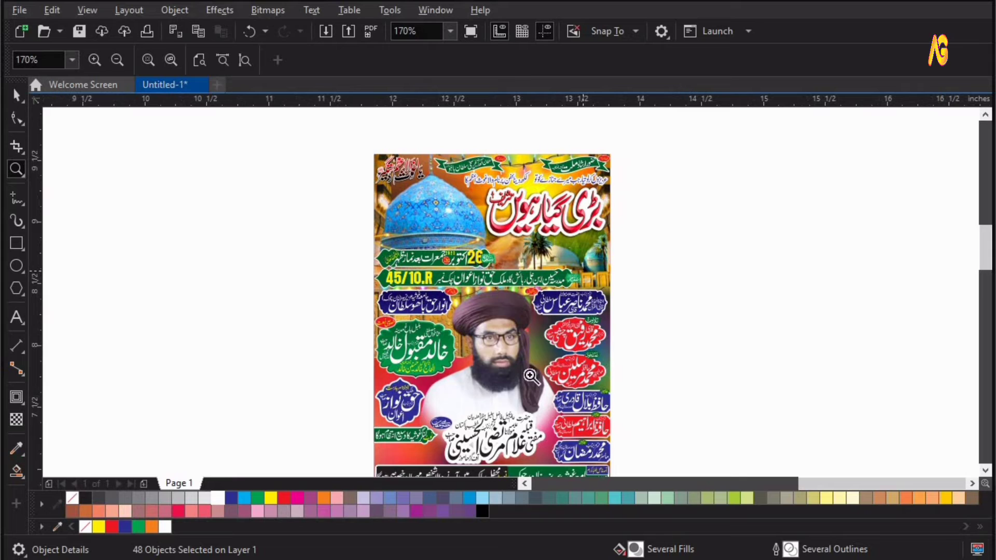
{"action": "key", "text": "F4"}
{"action": "left_click_drag", "start_coordinate": [287, 307], "coordinate": [780, 486]}
{"action": "key", "text": "space"}
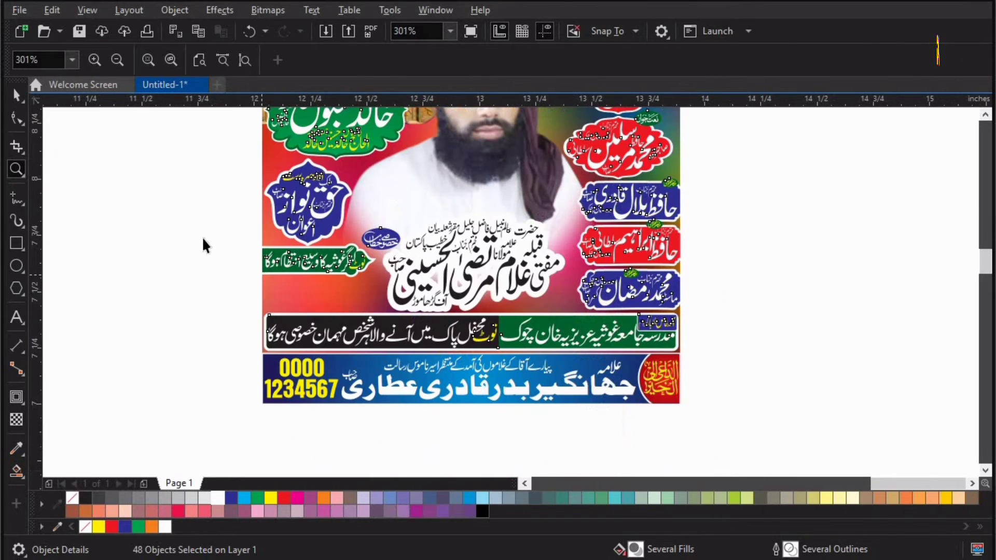
{"action": "left_click", "coordinate": [186, 291]}
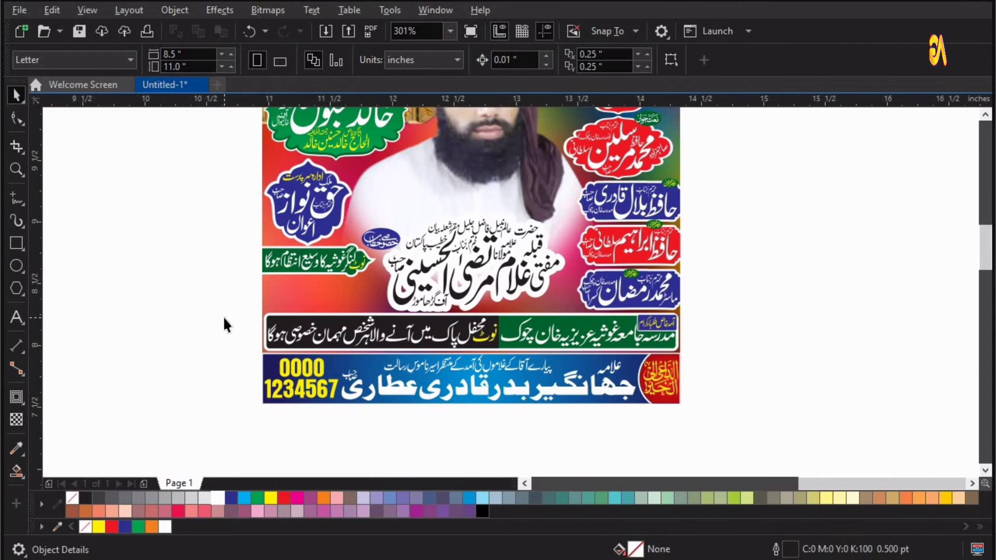
{"action": "key", "text": "F4"}
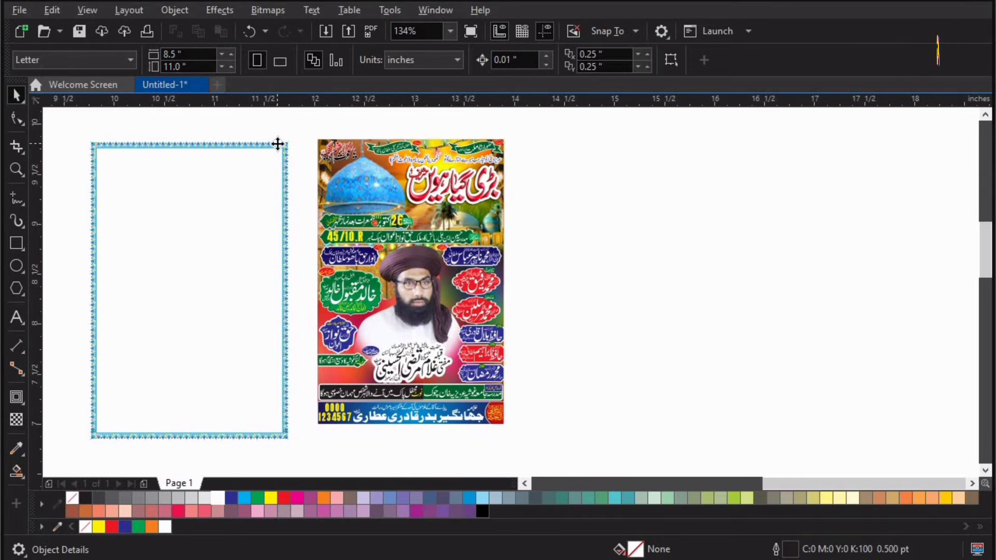
Align the decorative blue border frame and the poster on their horizontal and vertical centers.
{"action": "left_click", "coordinate": [278, 143]}
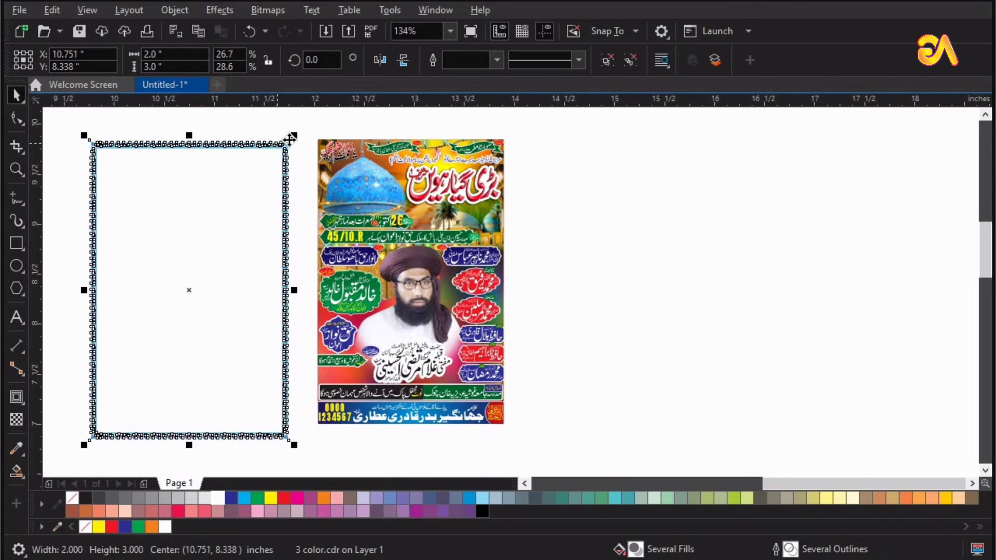
{"action": "key", "text": "ctrl+a"}
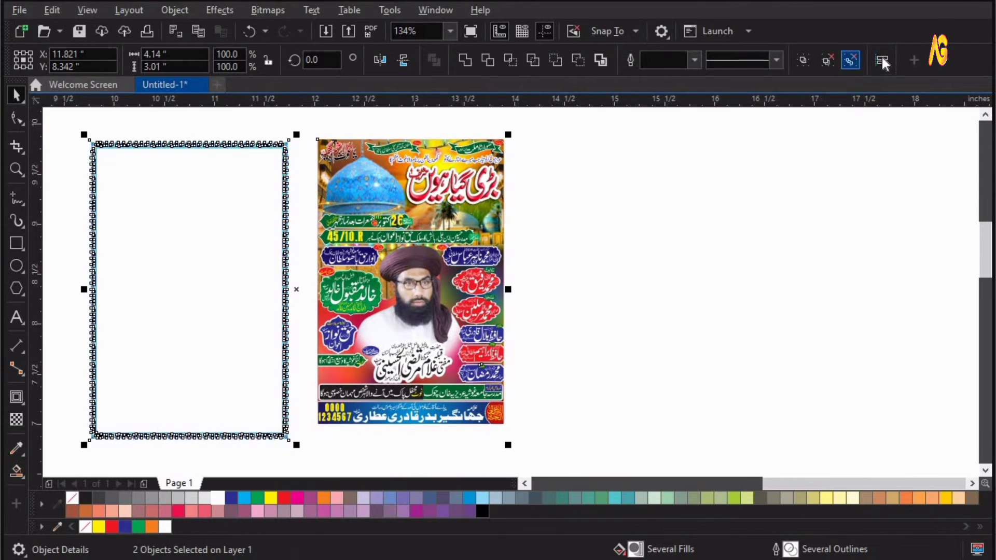
{"action": "left_click", "coordinate": [876, 60]}
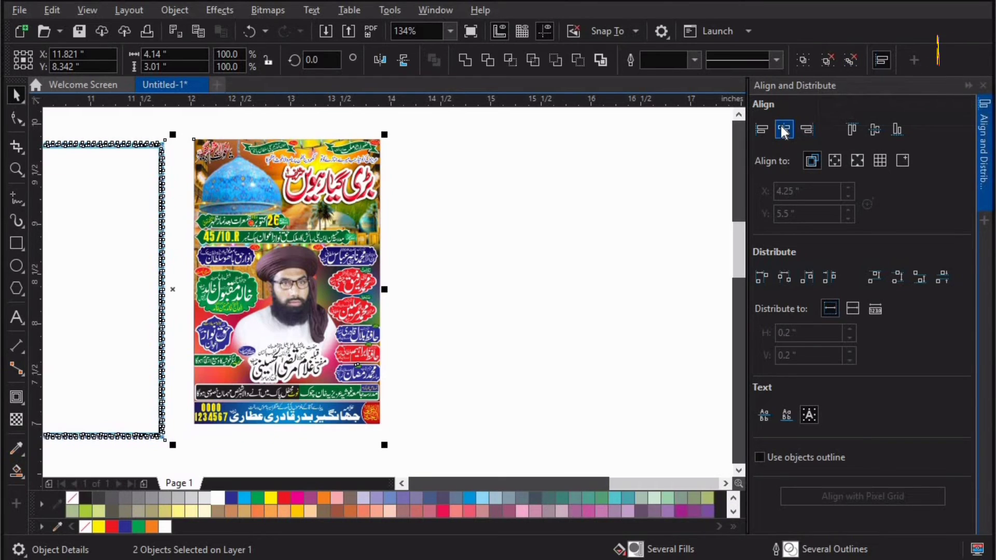
{"action": "left_click", "coordinate": [781, 127]}
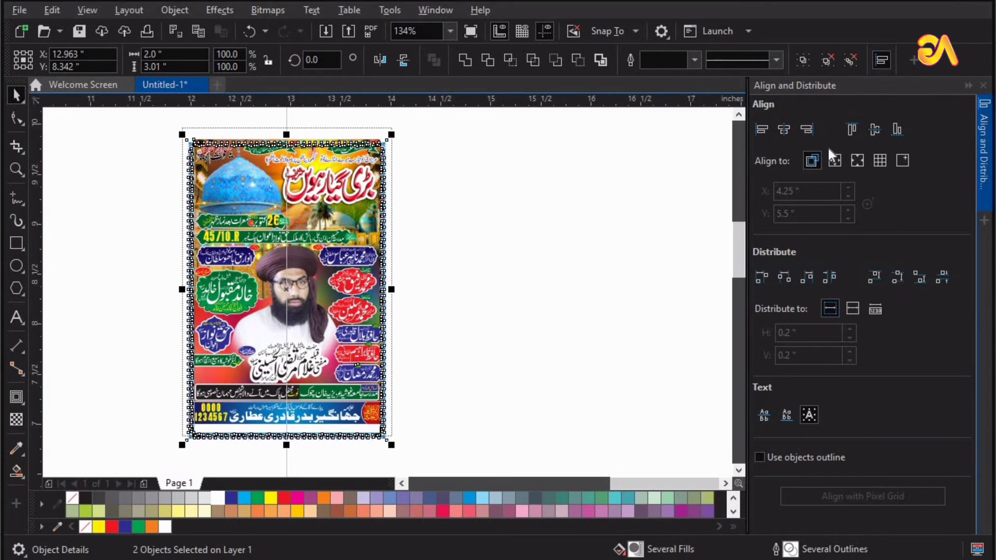
{"action": "left_click", "coordinate": [873, 132]}
{"action": "left_click", "coordinate": [982, 86]}
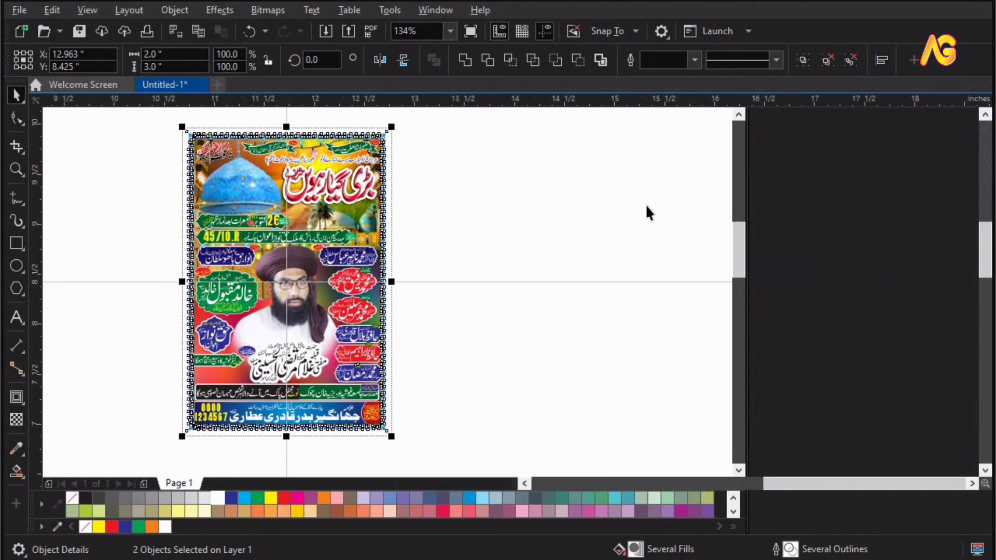
{"action": "left_click", "coordinate": [643, 210]}
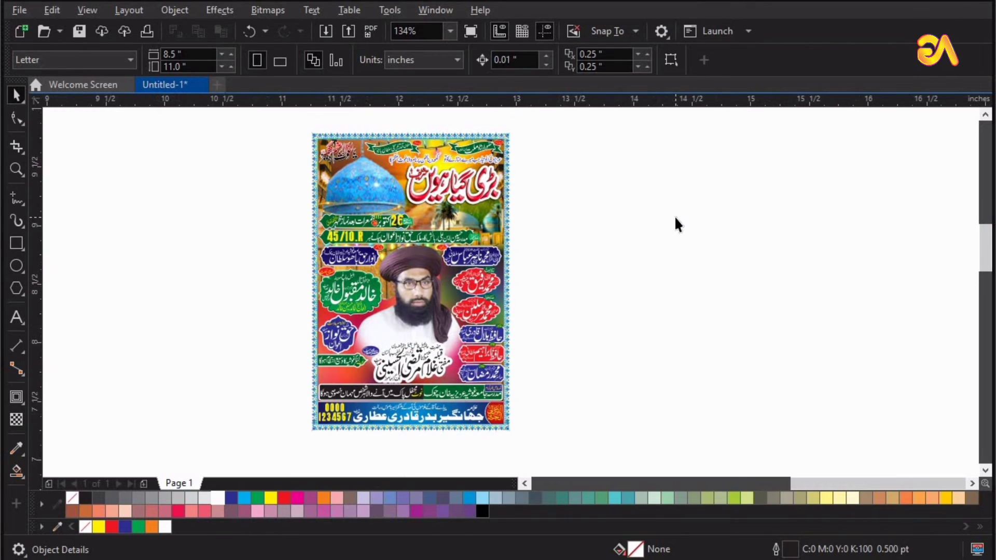
Place a white LOGO text above the lower left note strip, then delete it.
{"action": "key", "text": "shift+F4"}
{"action": "key", "text": "z"}
{"action": "left_click_drag", "start_coordinate": [306, 341], "coordinate": [679, 441]}
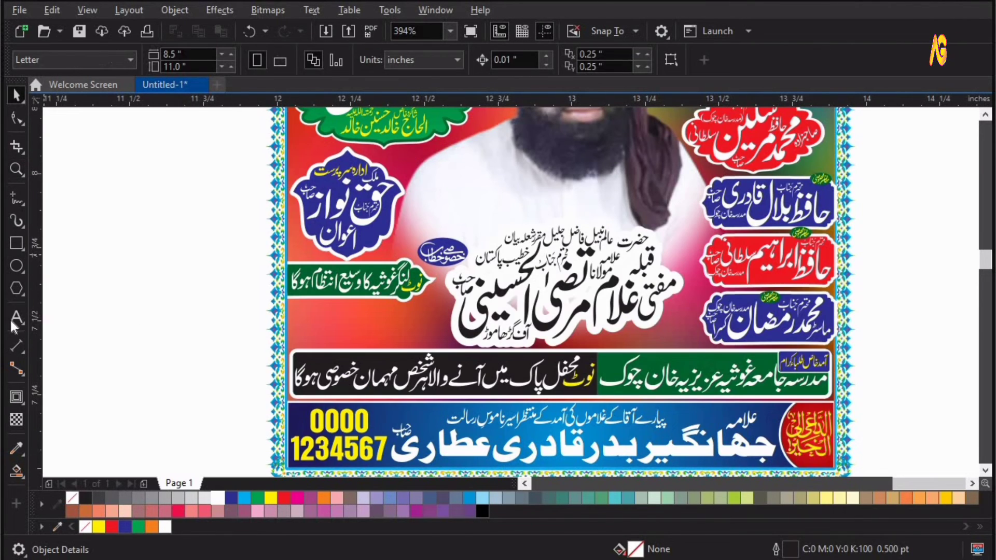
{"action": "left_click", "coordinate": [16, 317]}
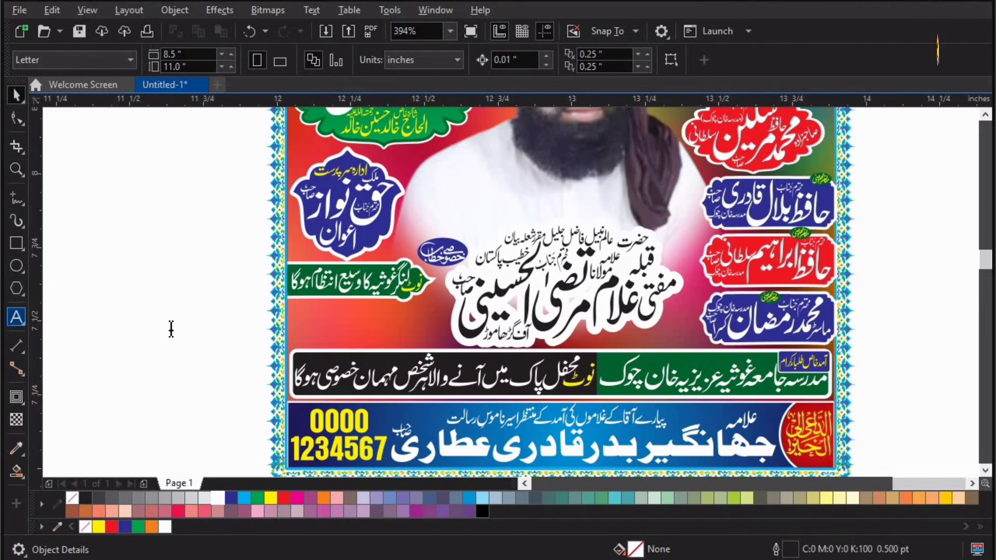
{"action": "left_click", "coordinate": [90, 291]}
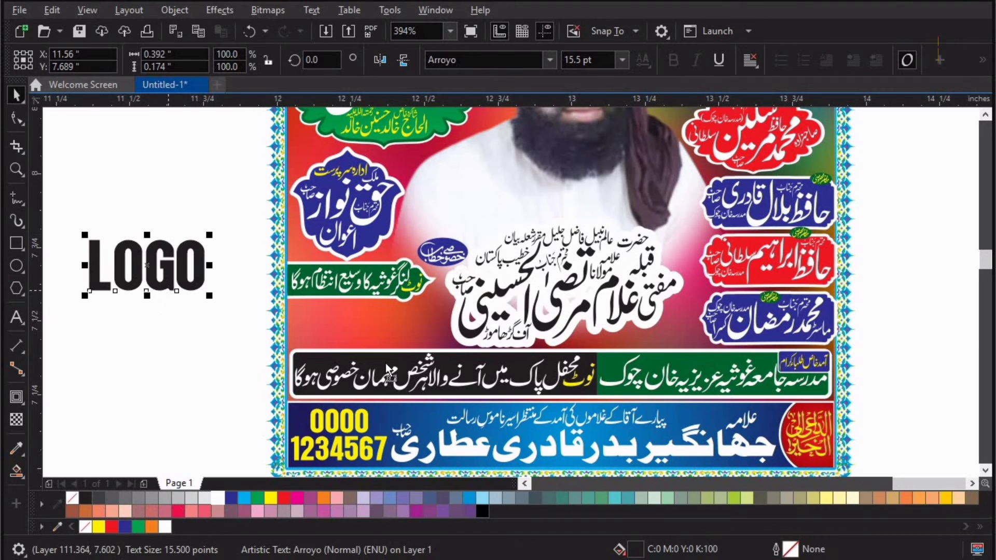
{"action": "left_click_drag", "start_coordinate": [385, 363], "coordinate": [407, 309]}
{"action": "key", "text": "F2"}
{"action": "left_click_drag", "start_coordinate": [234, 245], "coordinate": [571, 425]}
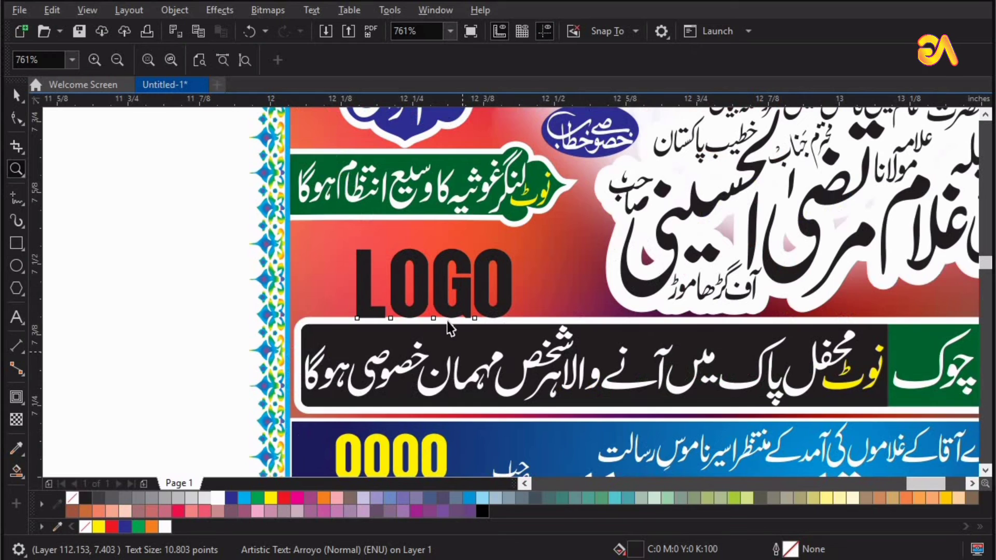
{"action": "left_click_drag", "start_coordinate": [440, 301], "coordinate": [423, 286]}
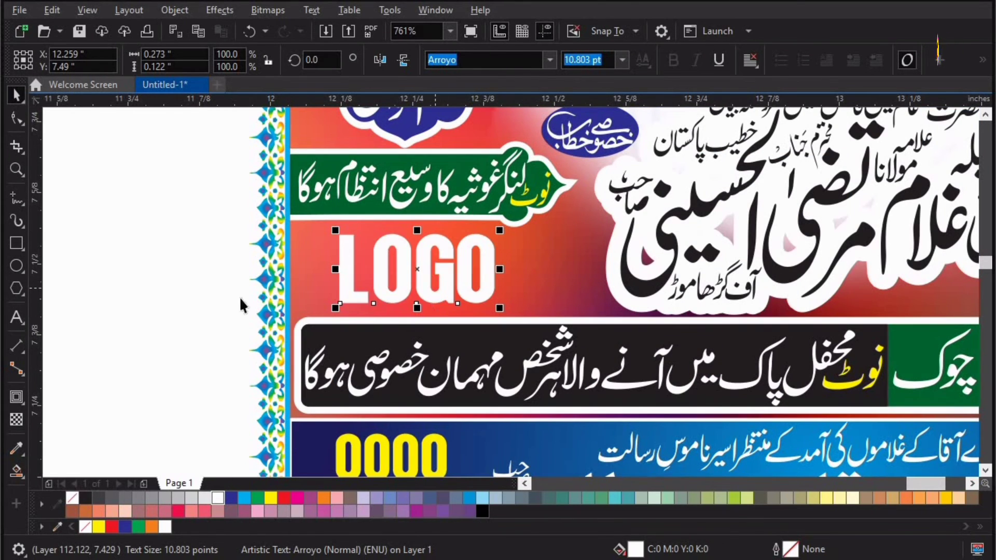
{"action": "key", "text": "Delete"}
{"action": "key", "text": "F4"}
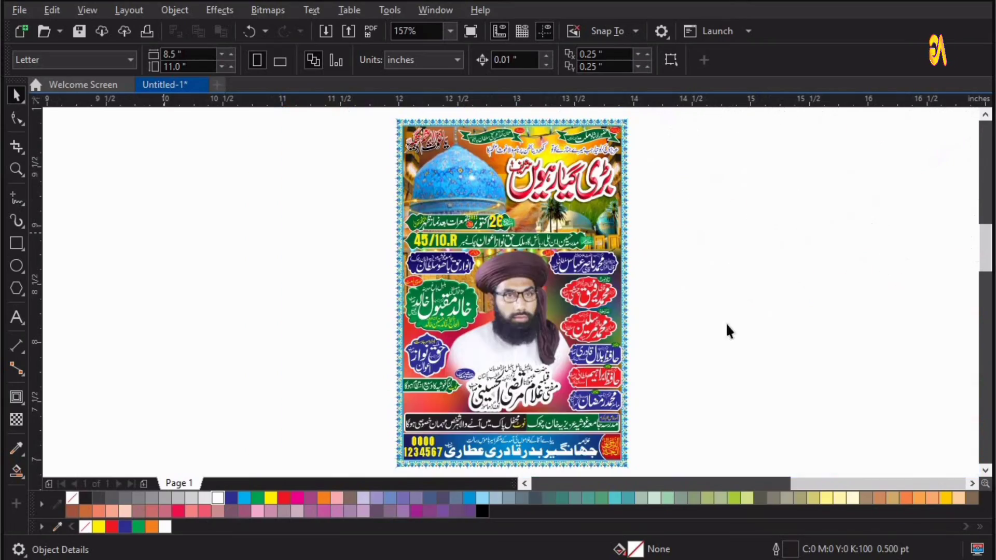